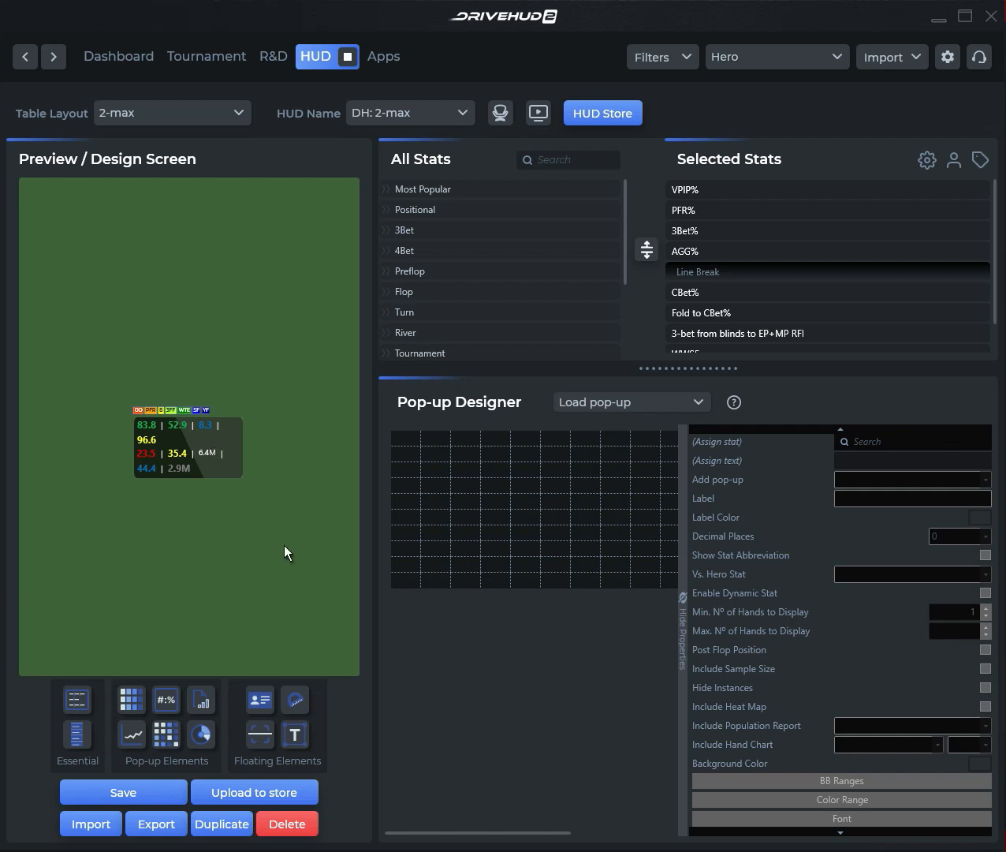
- Put the 2-max HUD layout into design mode and remove its existing stat box and badge strip
click(231, 476)
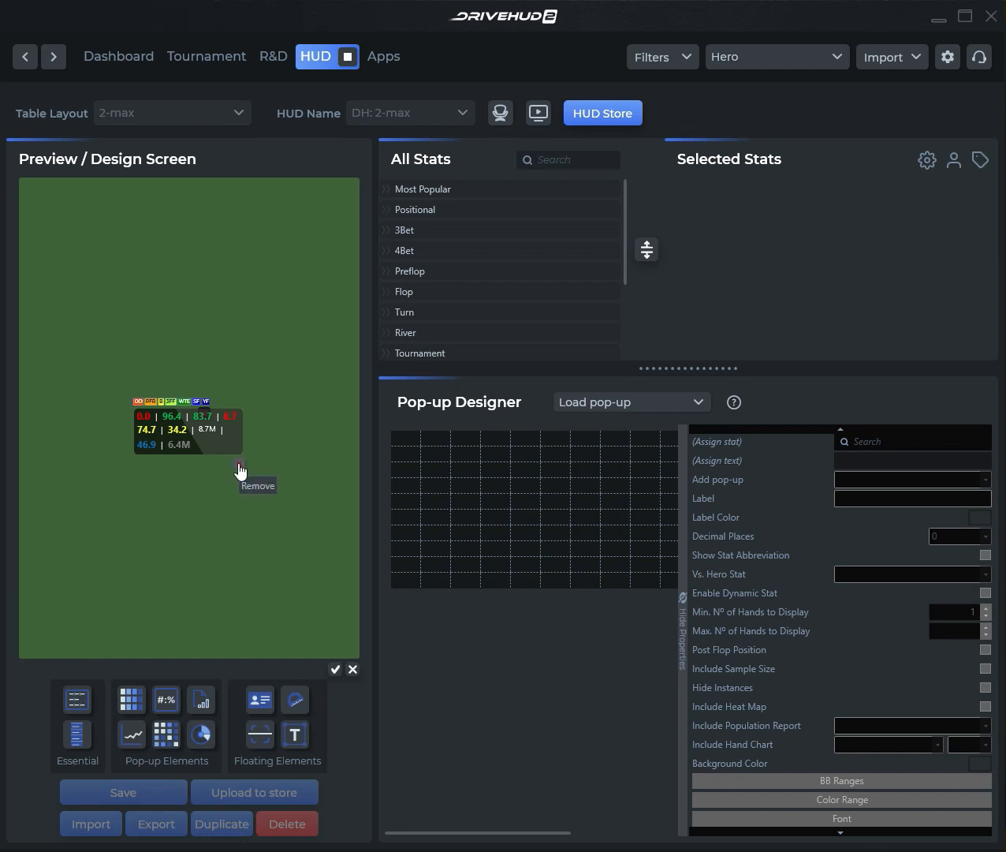
click(239, 471)
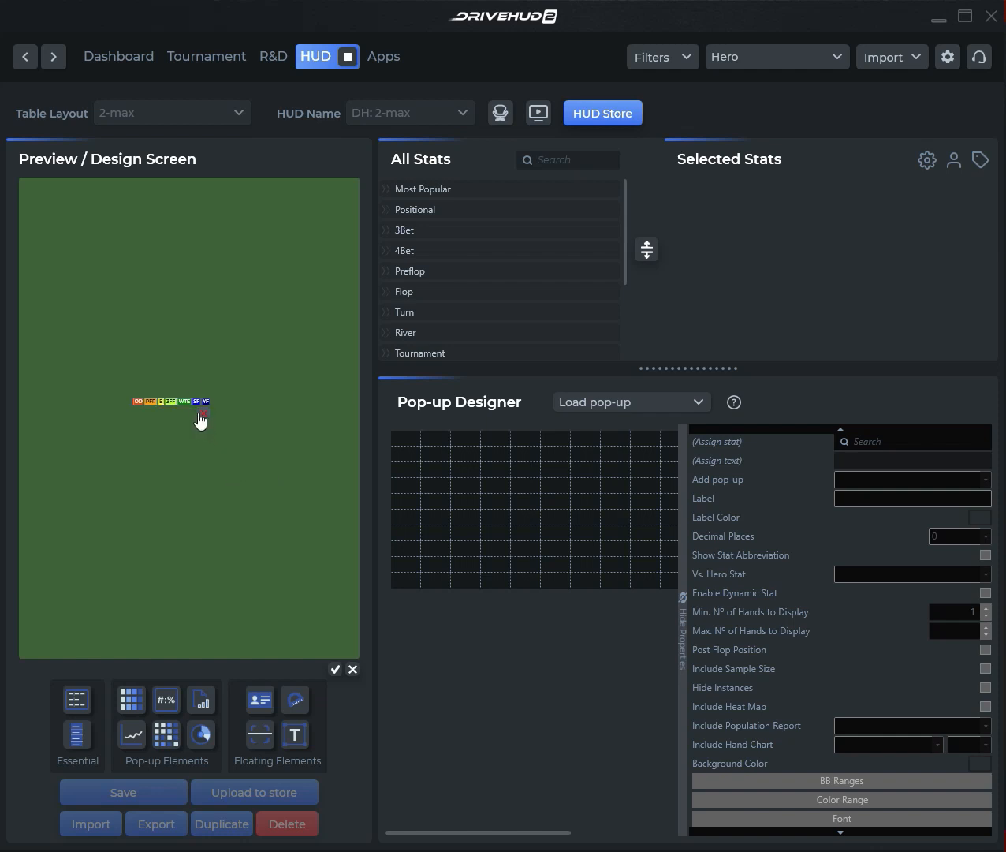
click(203, 413)
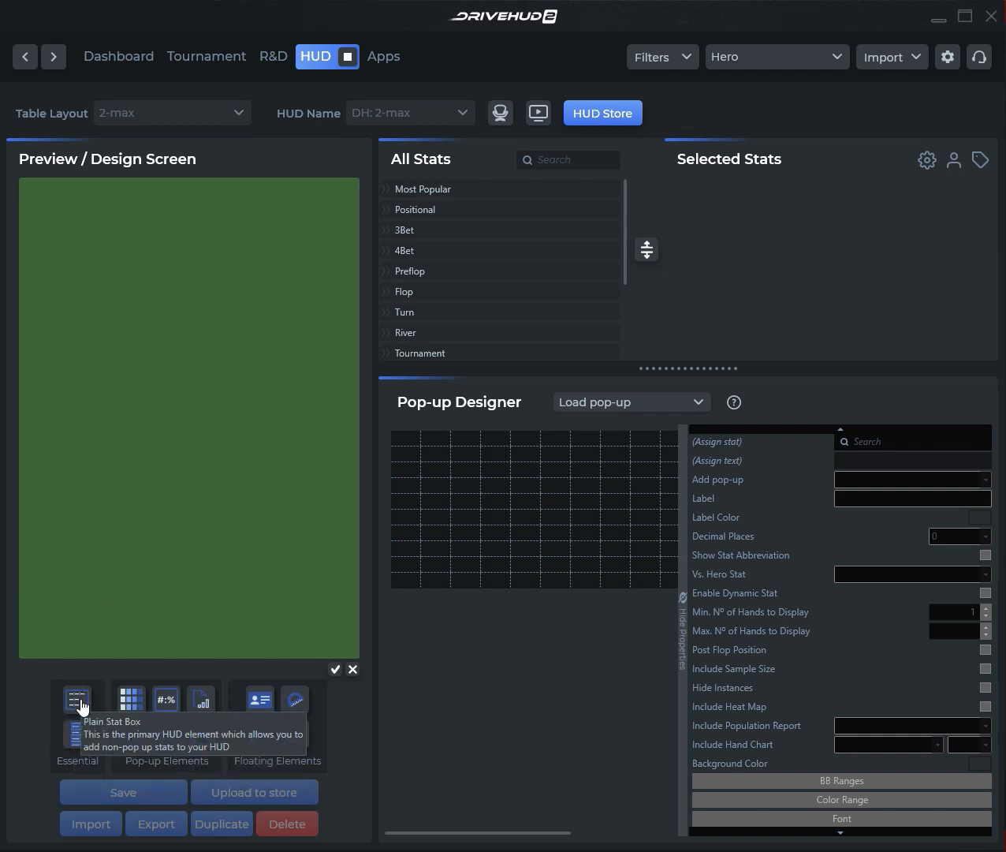
- Place a Plain Stat Box in the middle of the preview table and add the VPIP% stat to it
drag(78, 710, 70, 394)
drag(159, 396, 181, 399)
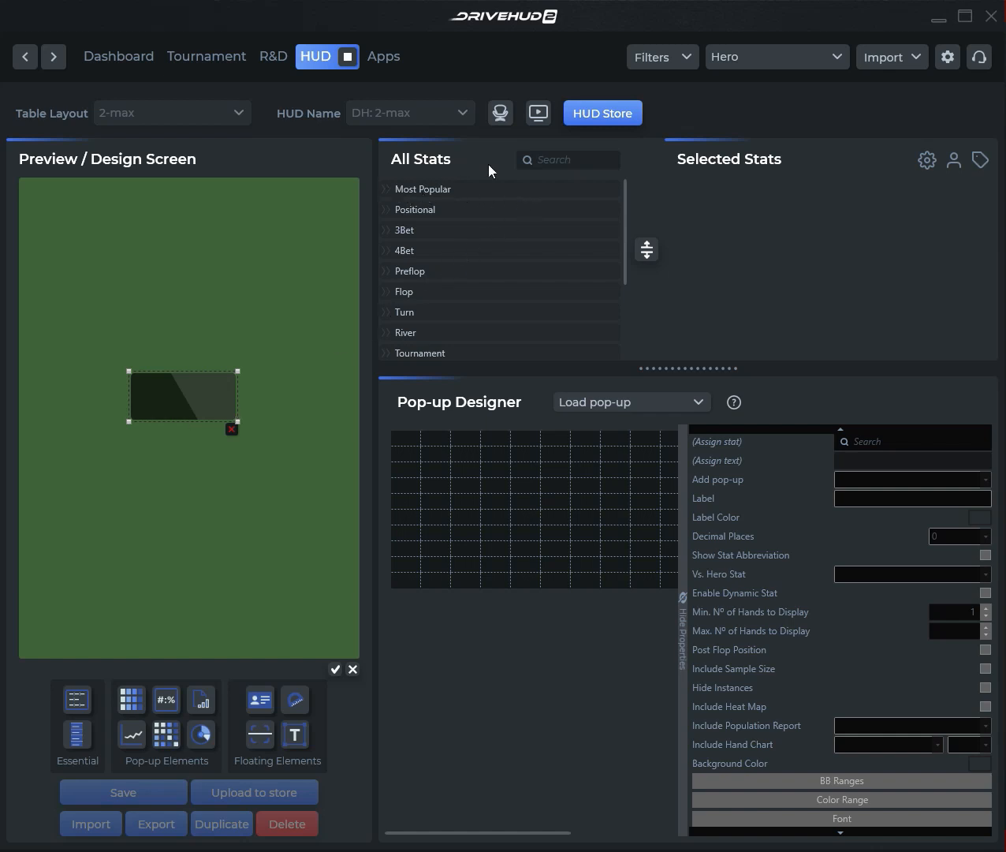
click(551, 159)
text(vpip)
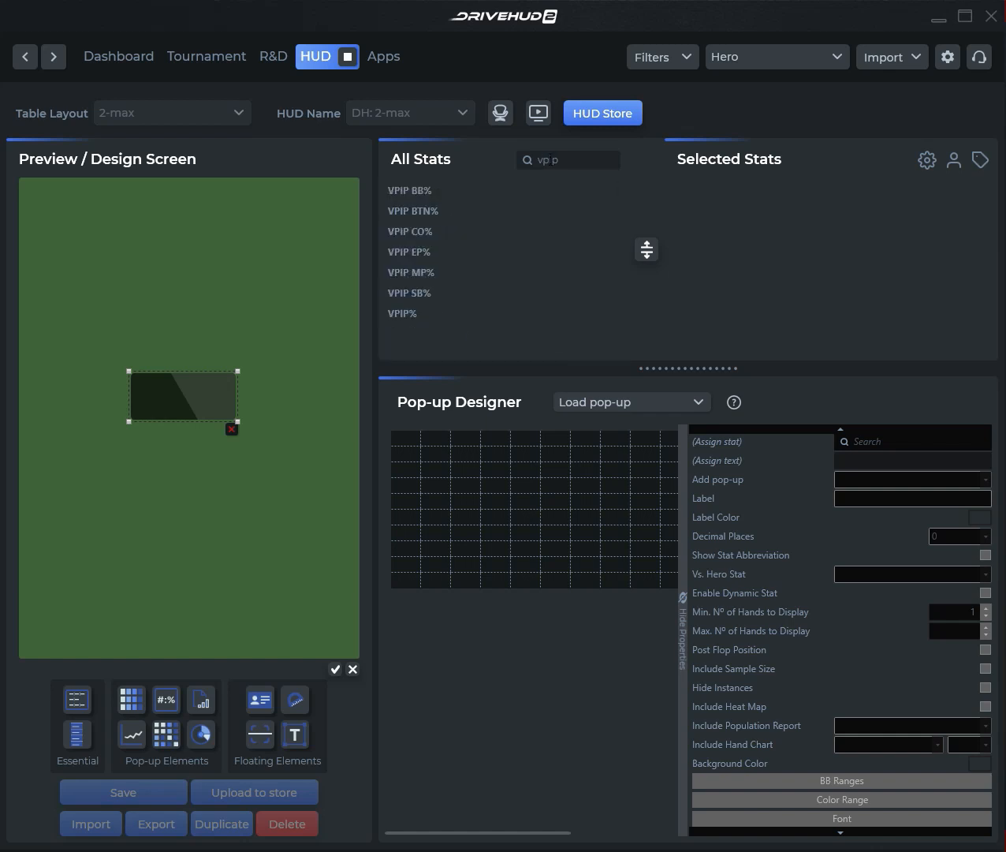
drag(428, 313, 732, 231)
- Find the PFR% stat and add it to the selected stats after VPIP%
double_click(547, 162)
text(p)
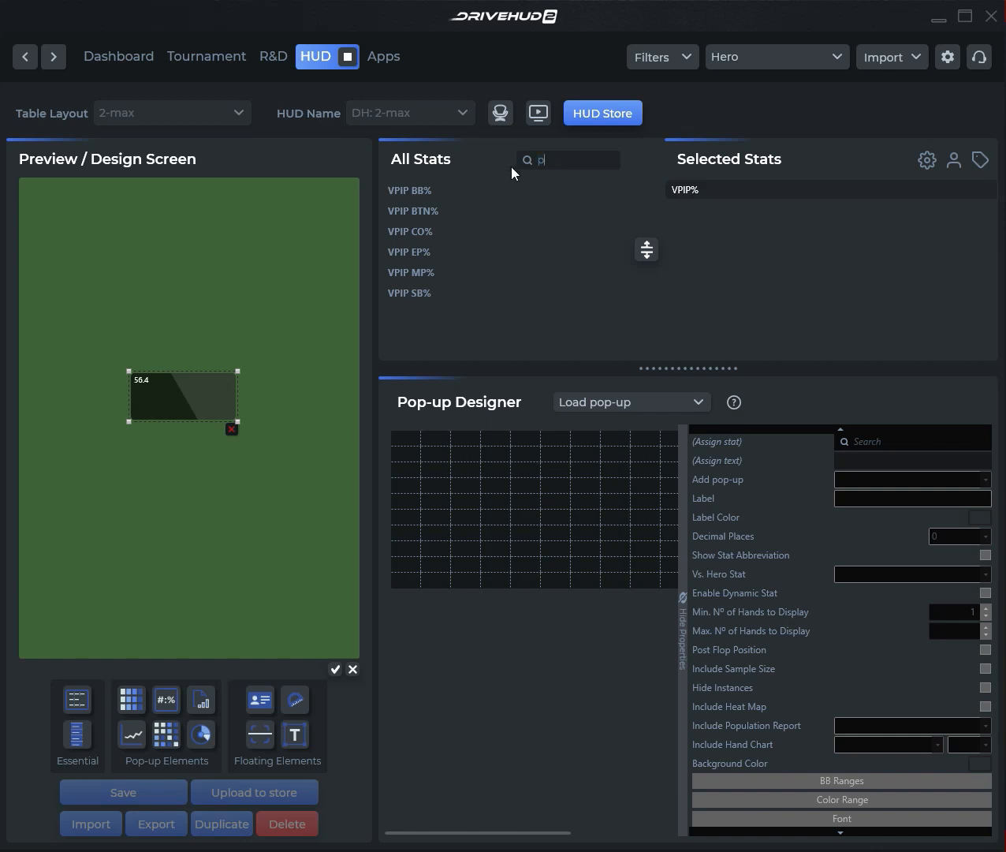
text(fr$)
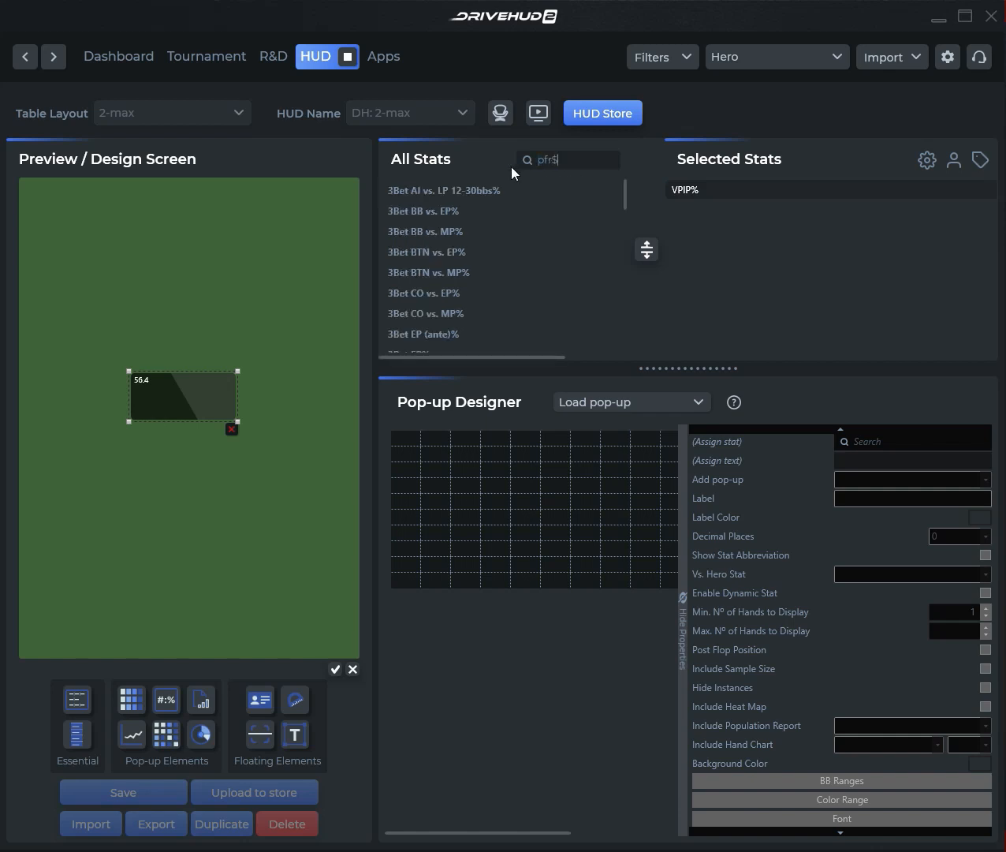
key(BackSpace)
text(%)
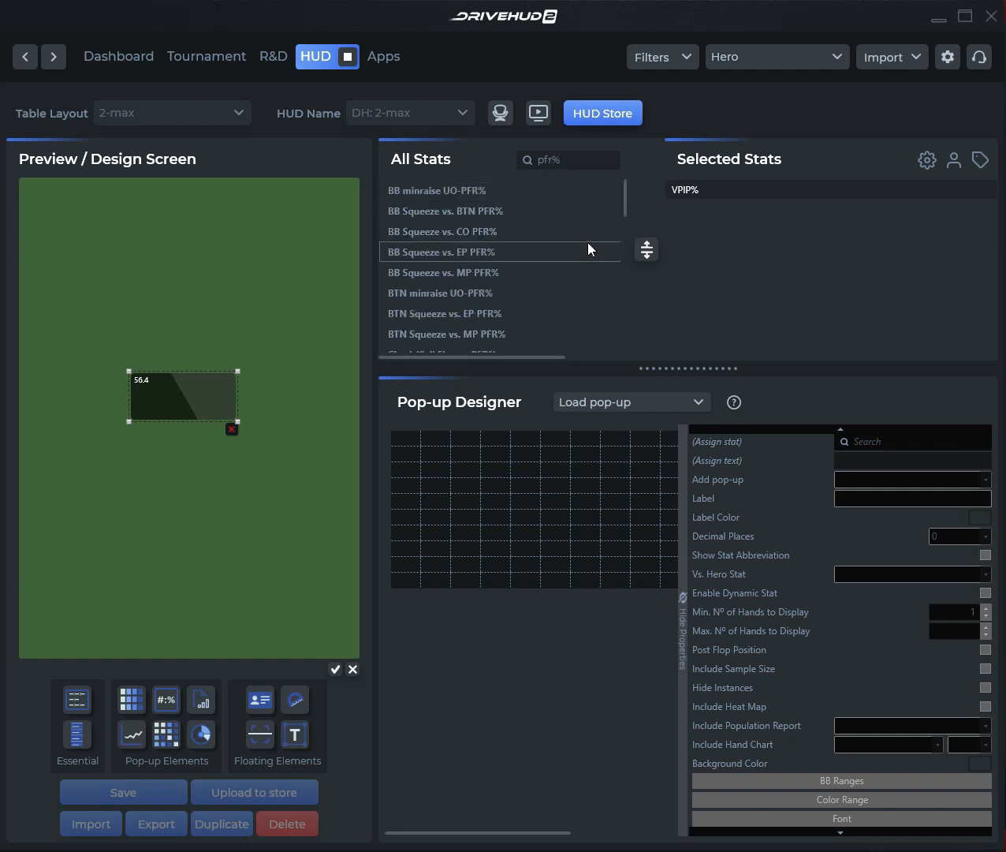
drag(624, 198, 633, 352)
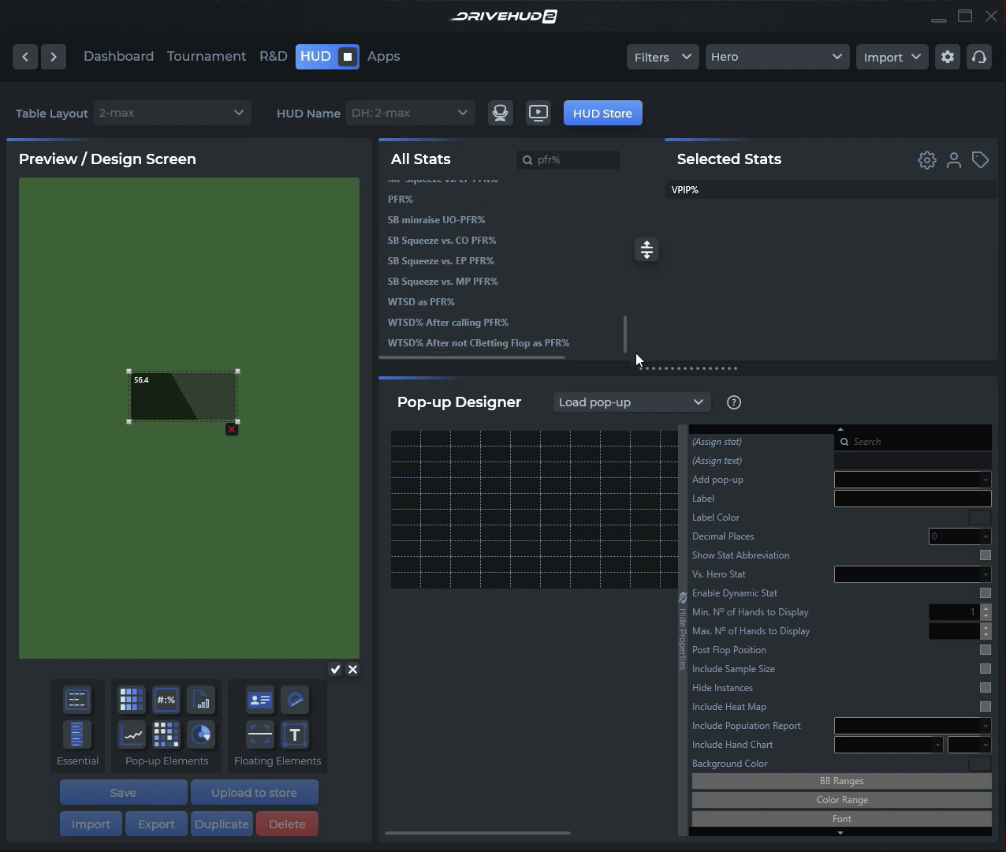
drag(409, 200, 686, 231)
- Find the 3Bet% stat and add it to the selected stats after PFR%
drag(574, 159, 487, 182)
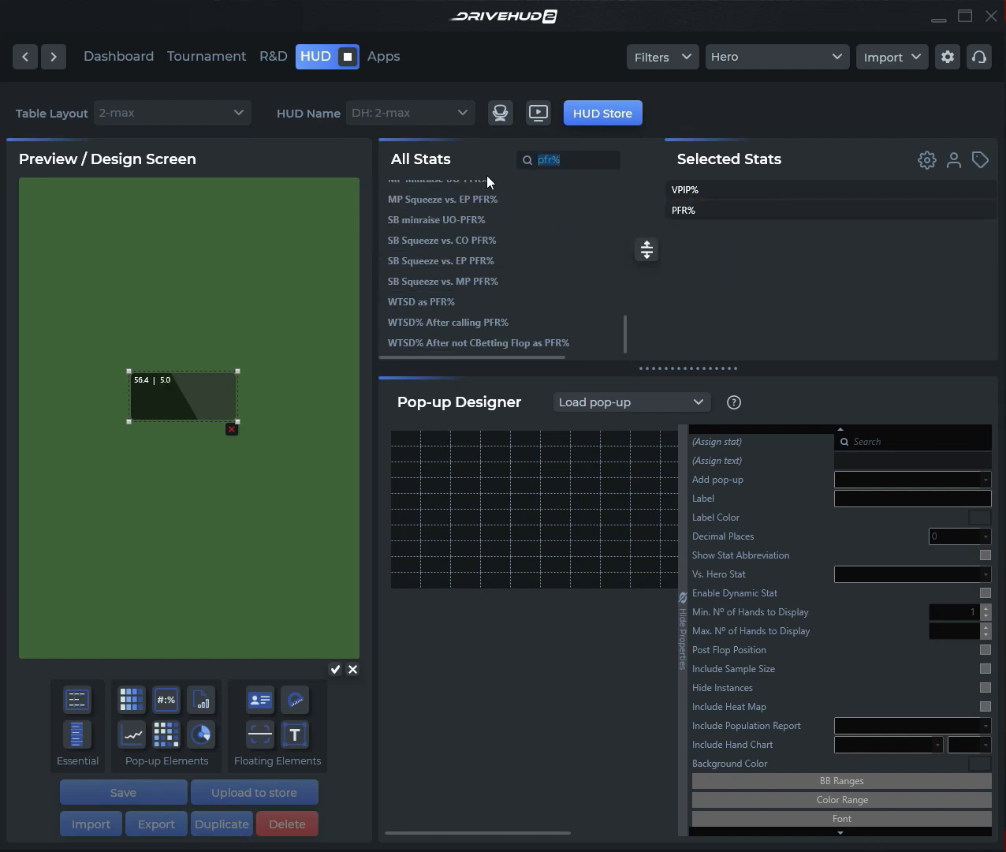
text(3bet)
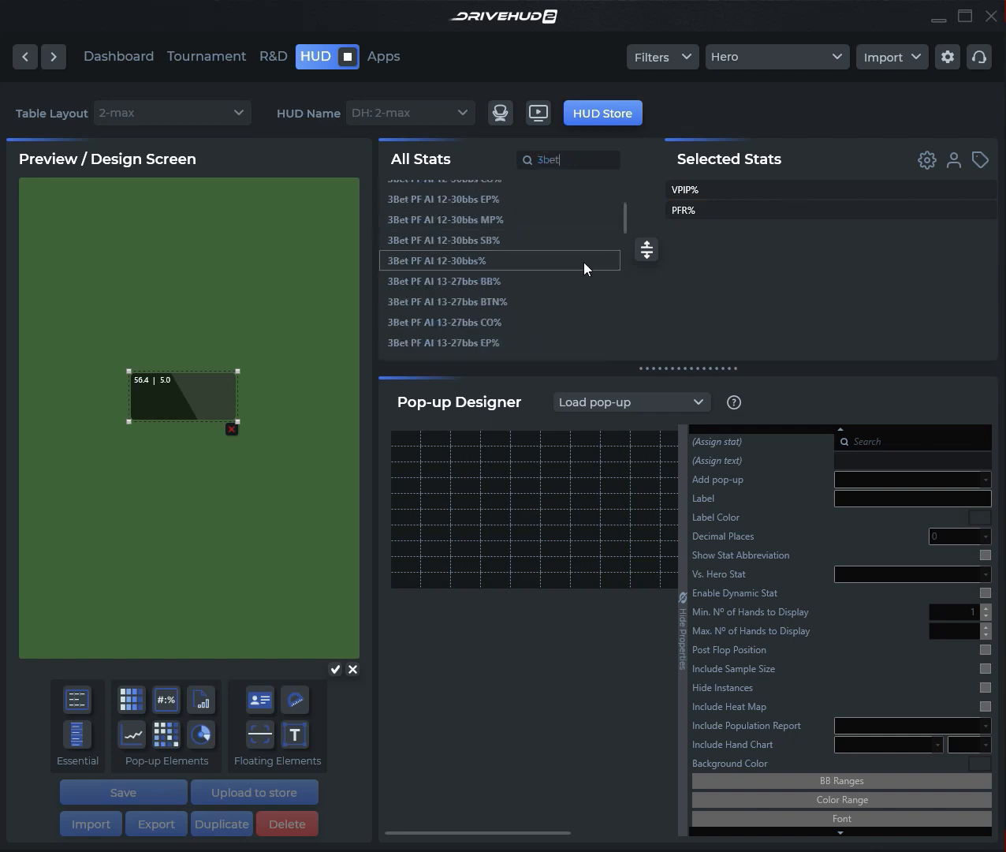
drag(622, 220, 647, 235)
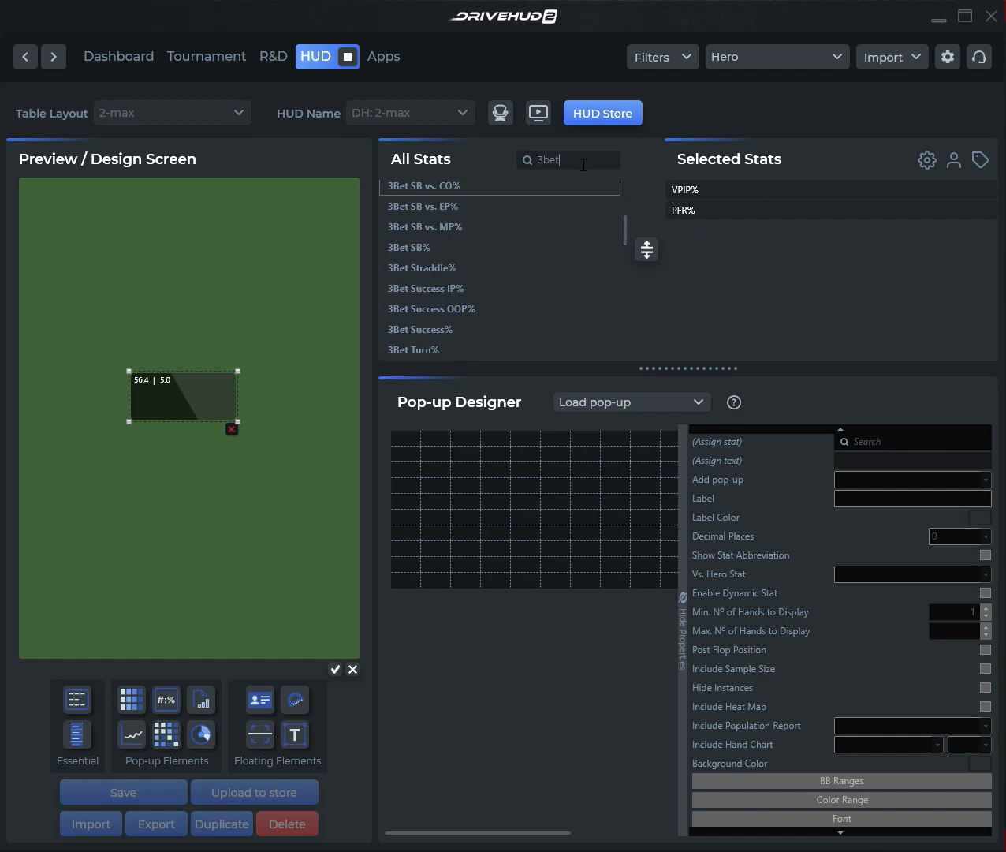
text(%)
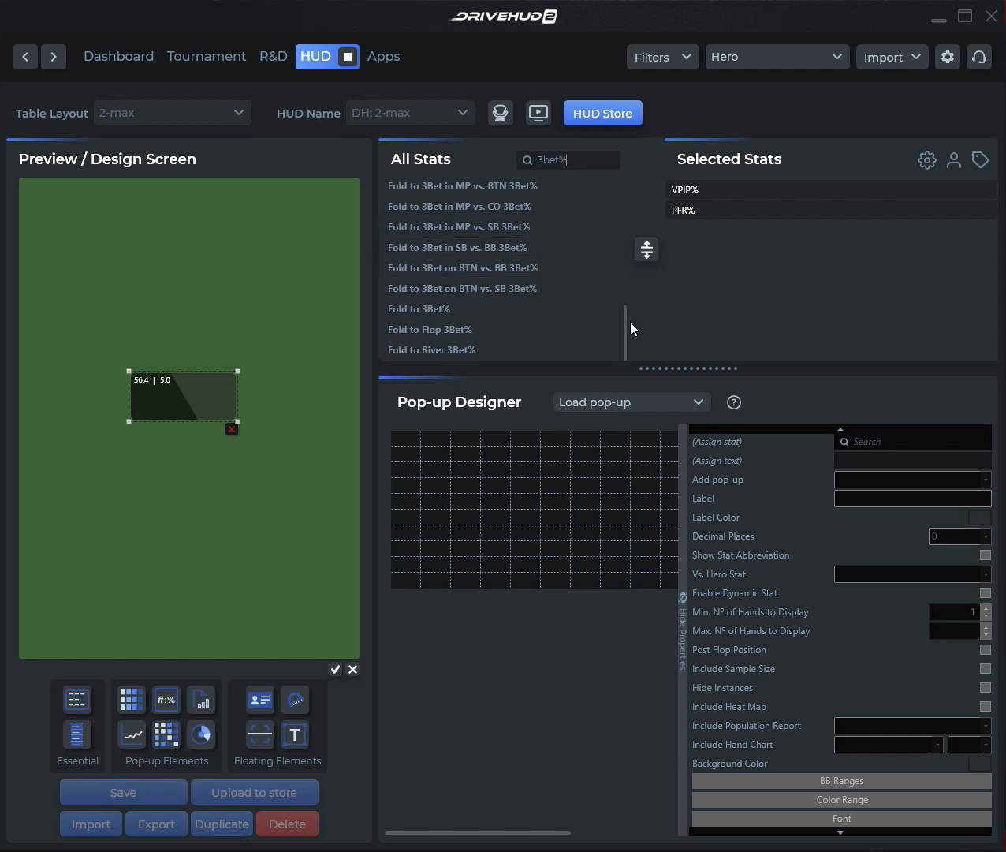
drag(626, 326, 607, 191)
drag(429, 190, 734, 258)
- Add the AGG% stat after 3Bet% and shrink the stat box's height to a single row
drag(569, 160, 497, 171)
text(a)
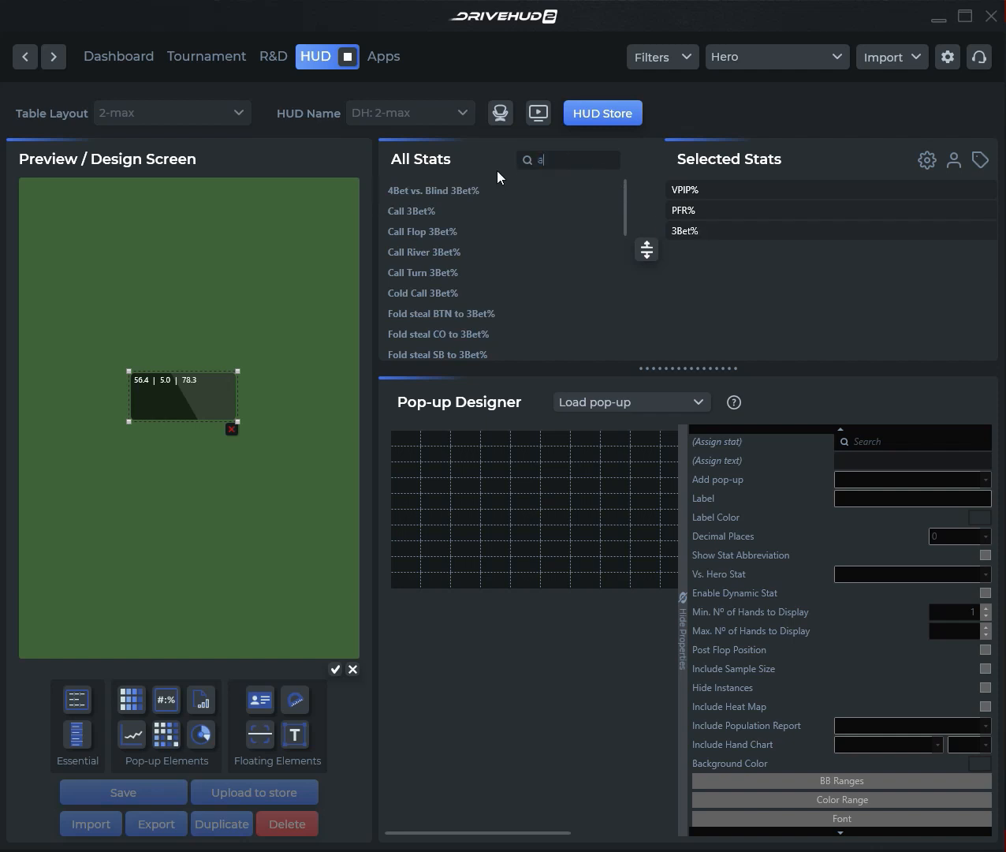
text(gg%)
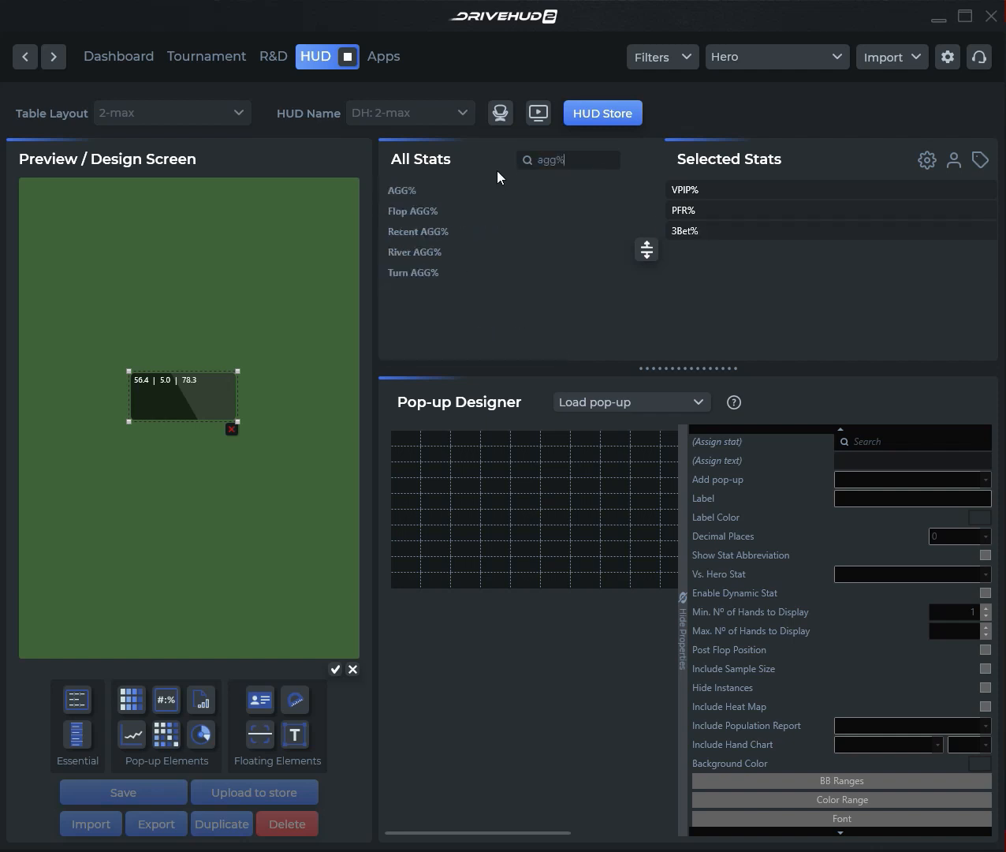
drag(484, 190, 777, 281)
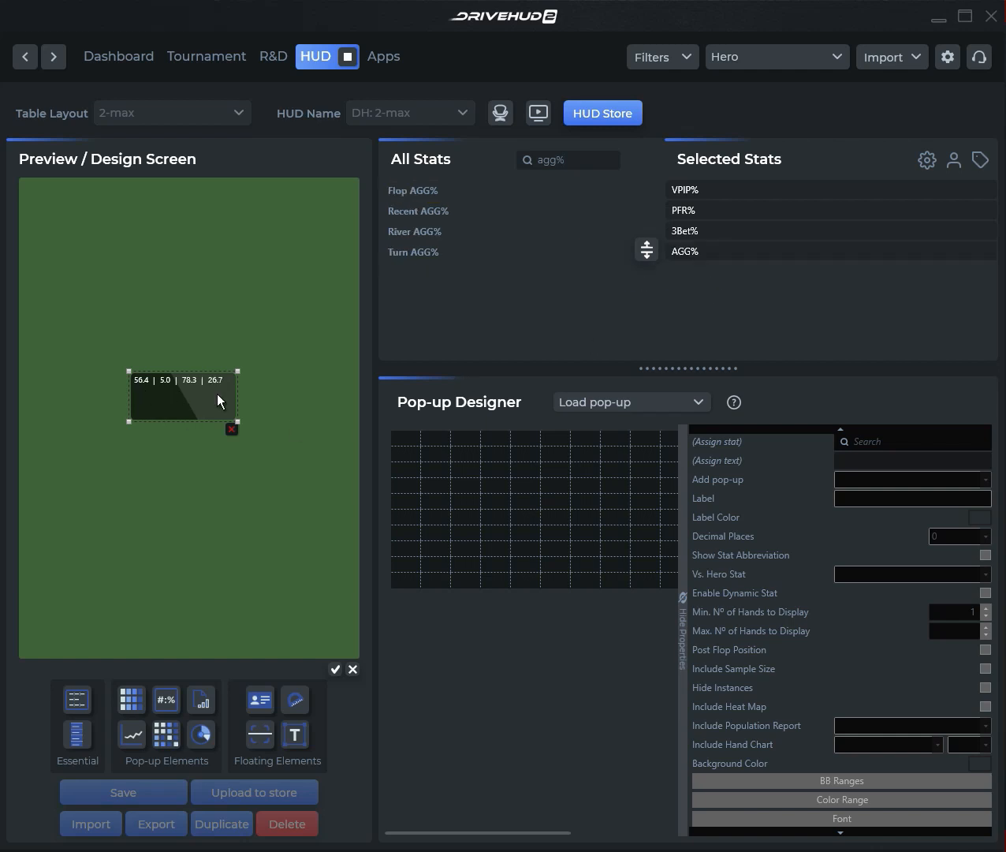
drag(233, 422, 234, 394)
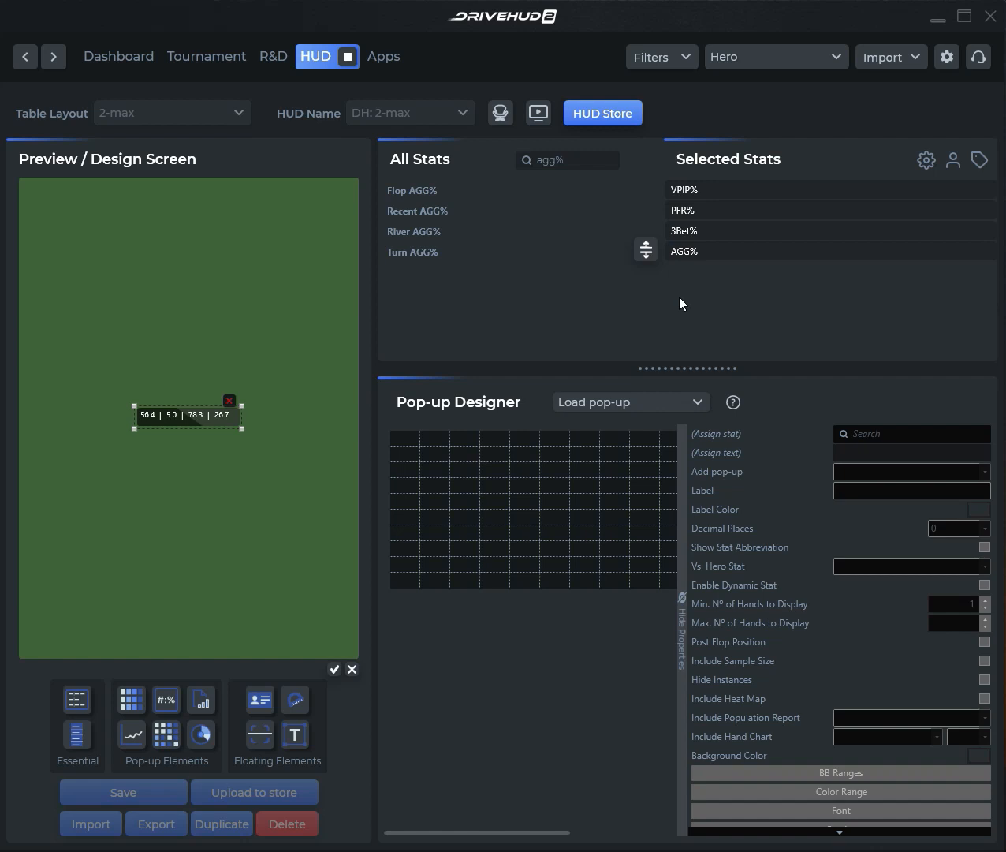
- Make the stat font larger and bold in the VPIP% stat settings and widen the stat box to fit
right_click(663, 187)
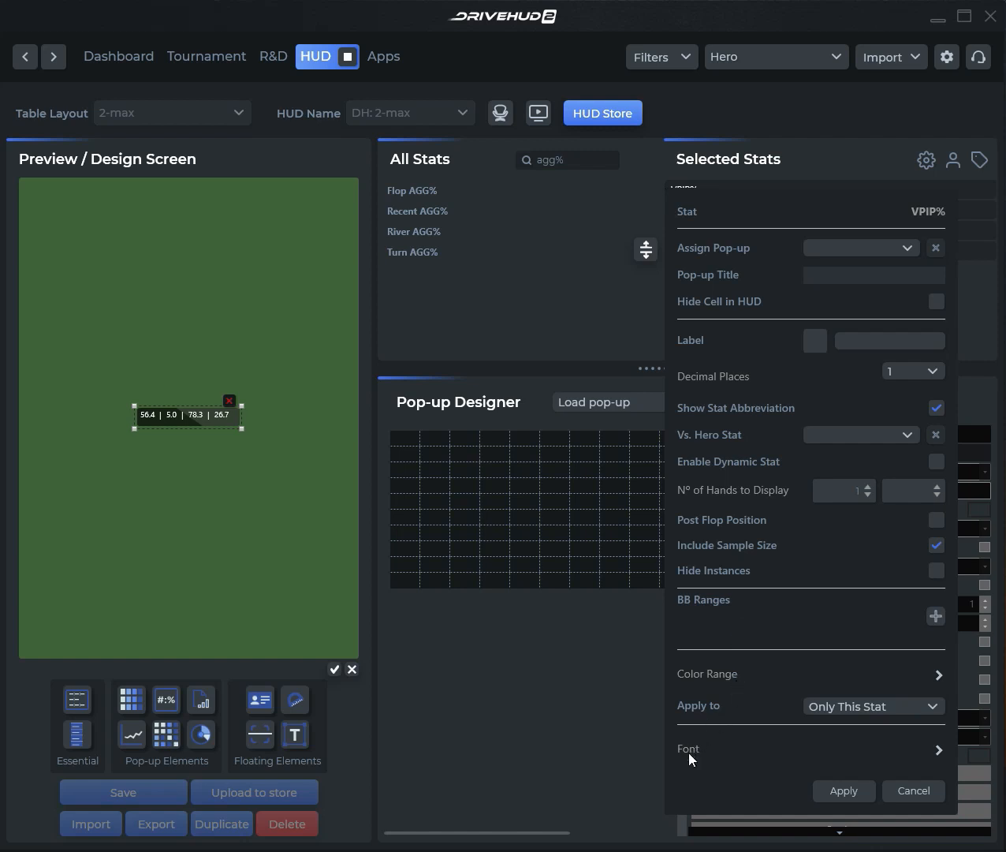
click(939, 751)
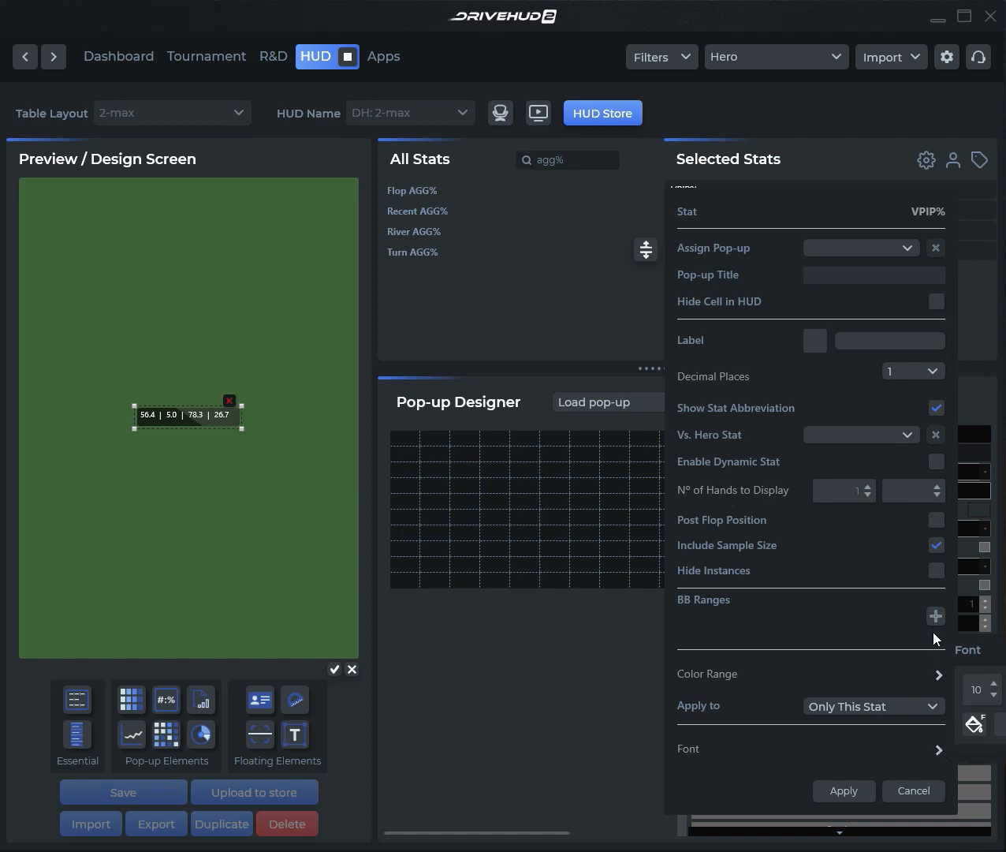
click(993, 684)
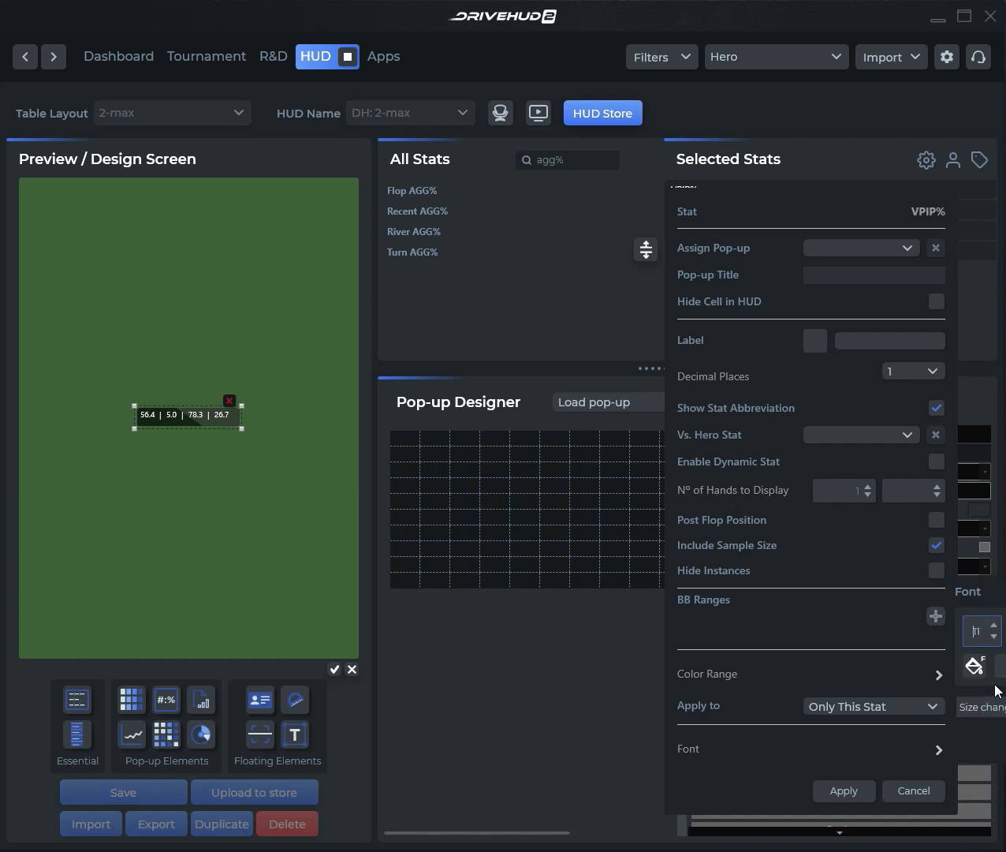
click(993, 626)
click(1005, 633)
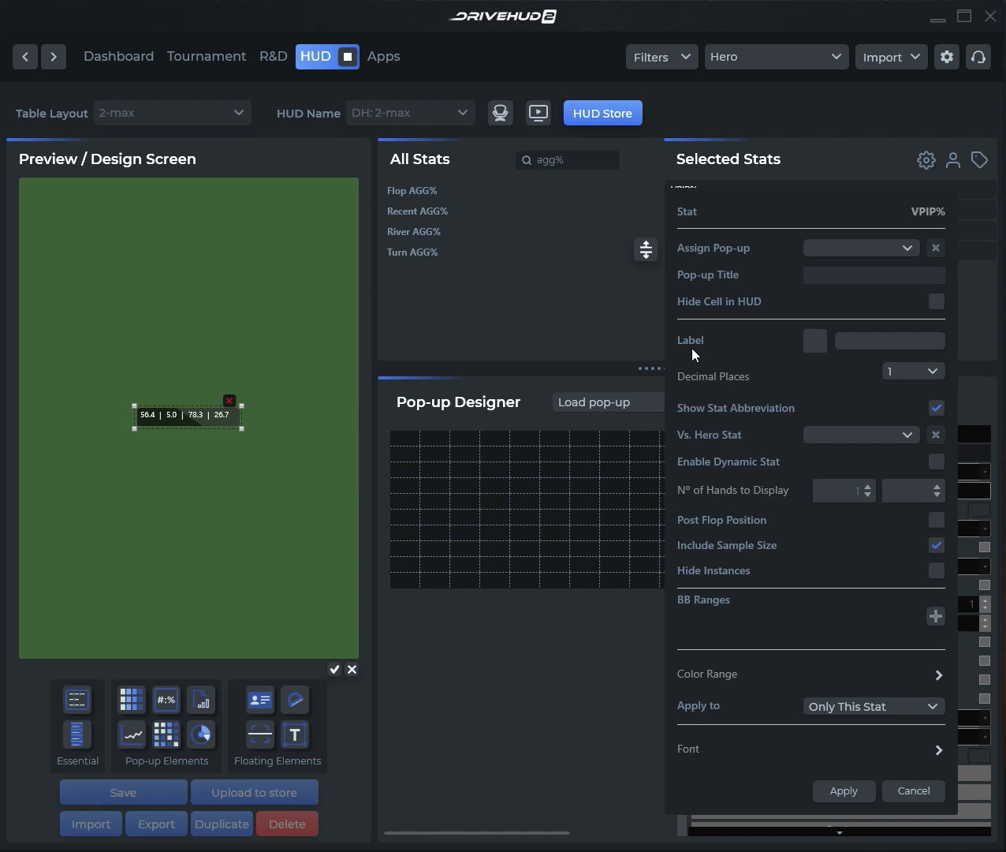
click(841, 795)
drag(241, 428, 254, 428)
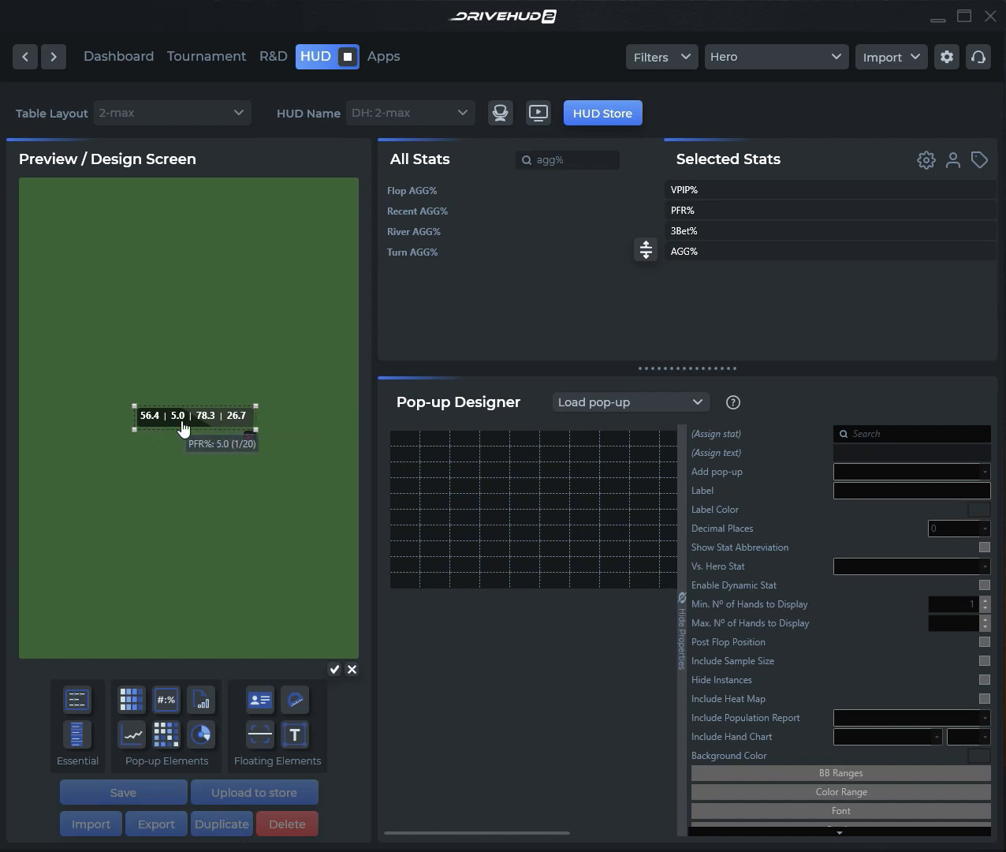
- Assign the APE PreFlop pop-up to the VPIP% stat and apply it to only this stat
right_click(665, 189)
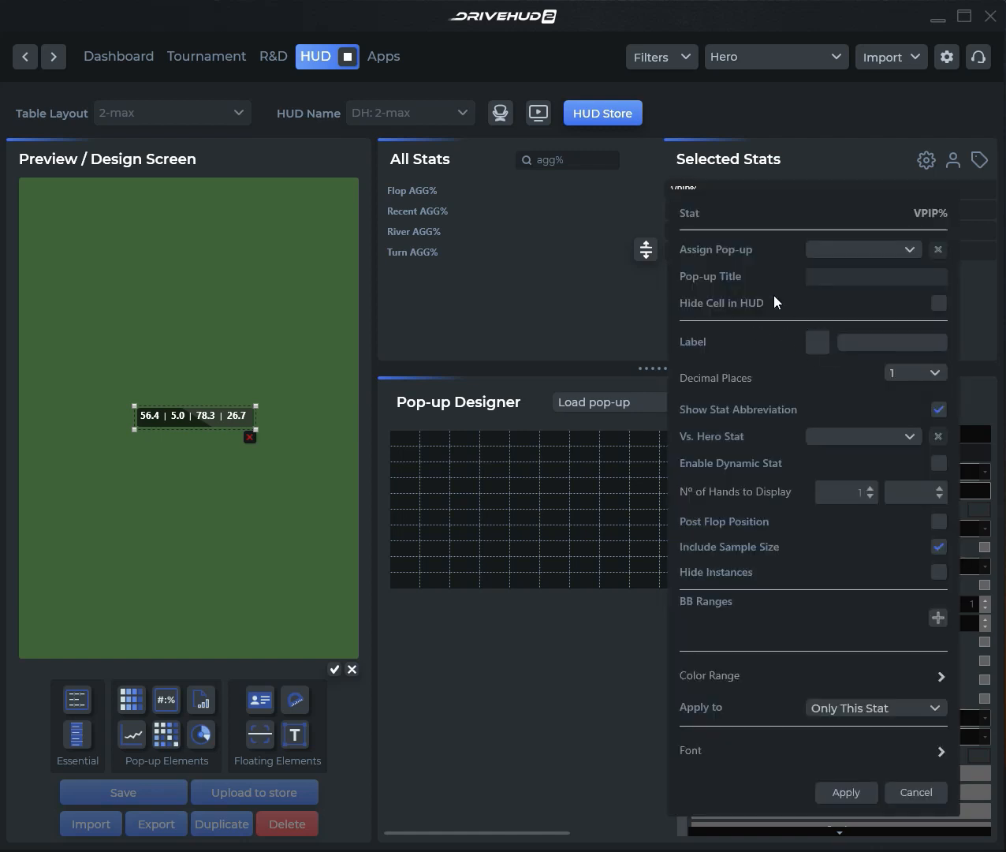
click(783, 164)
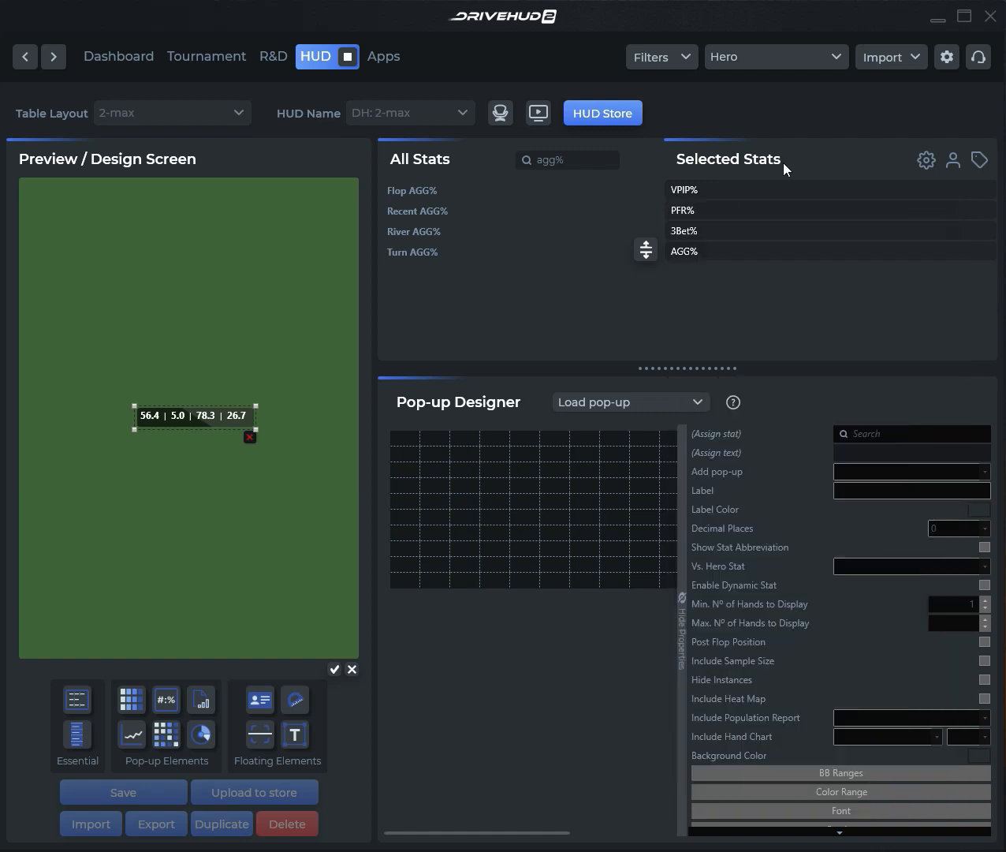
right_click(669, 190)
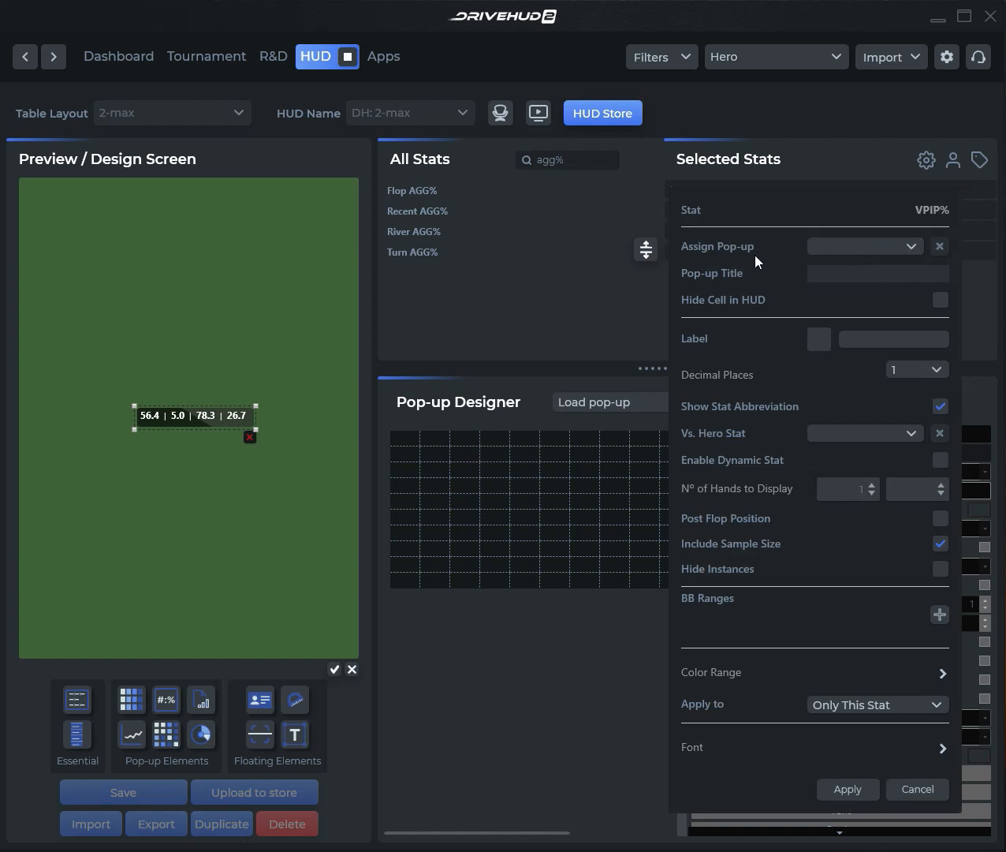
click(903, 247)
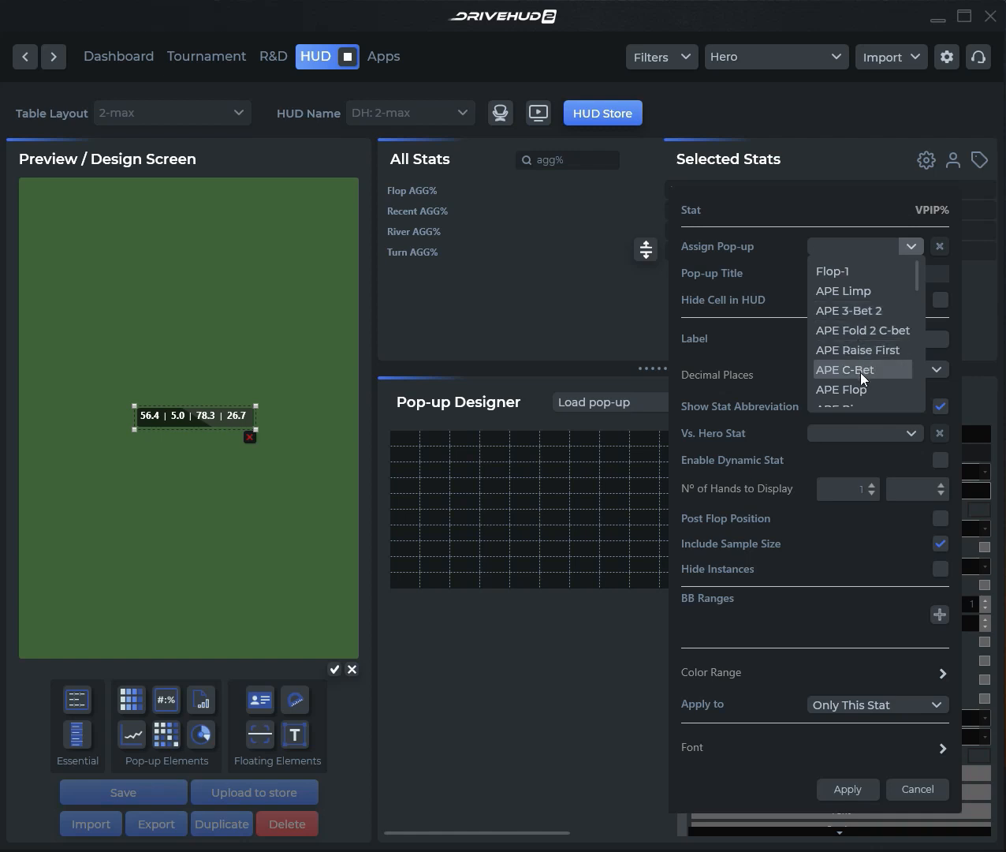
scroll(862, 371, down, 1)
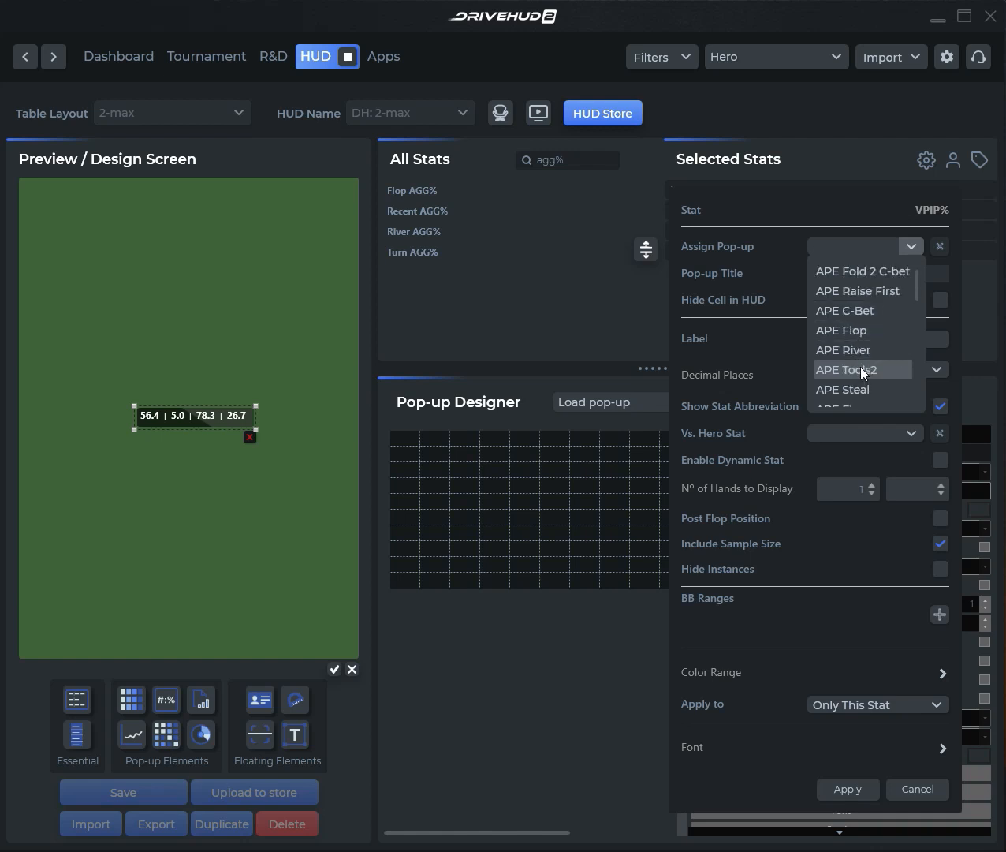
scroll(861, 368, down, 2)
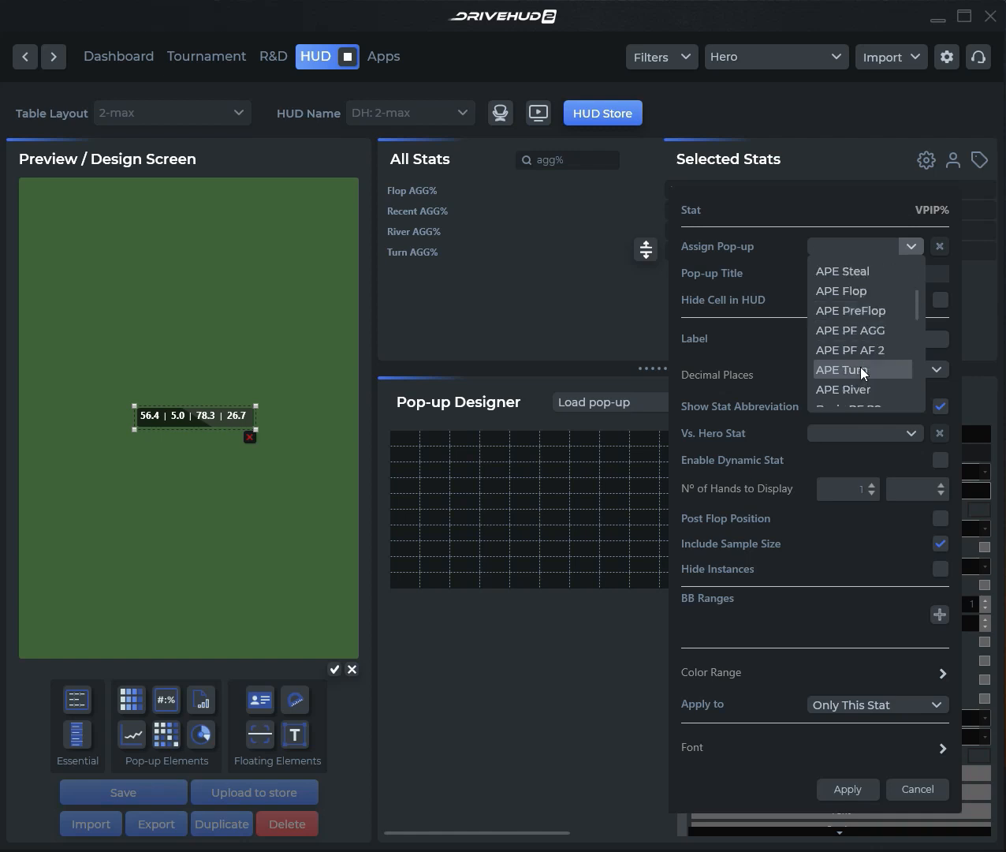
click(846, 311)
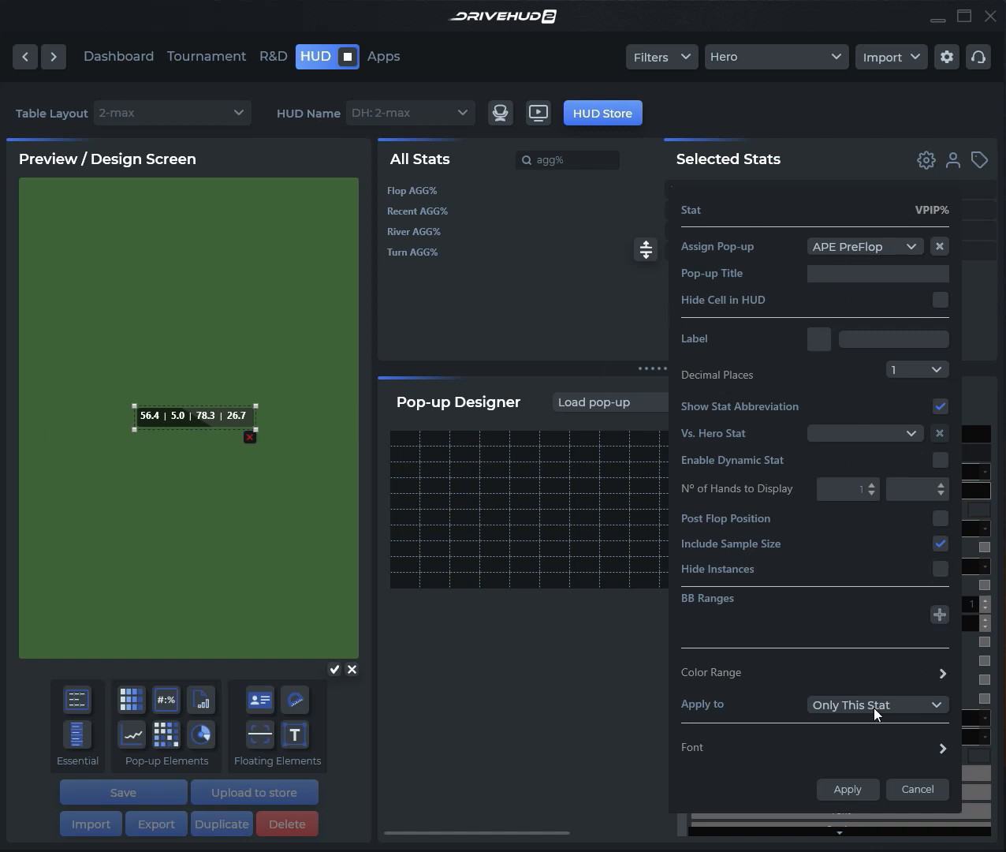
click(848, 789)
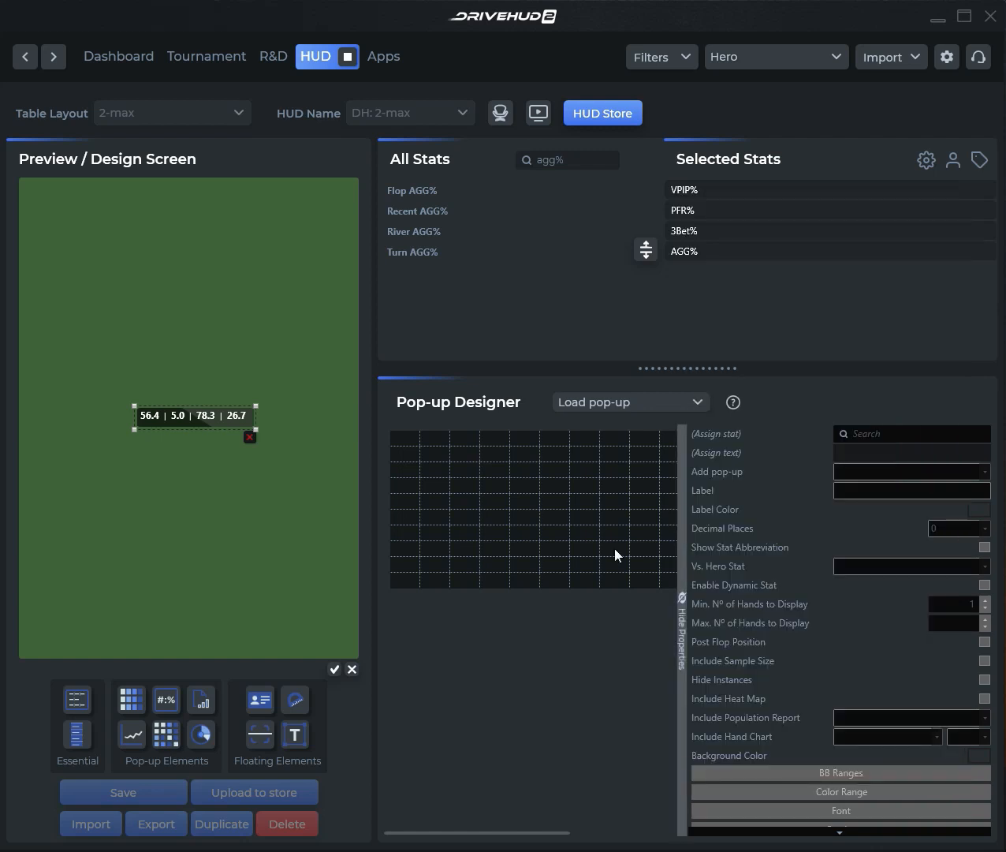
- Accept the design changes and save the HUD layout under the name DH: TEST3
click(332, 669)
click(451, 471)
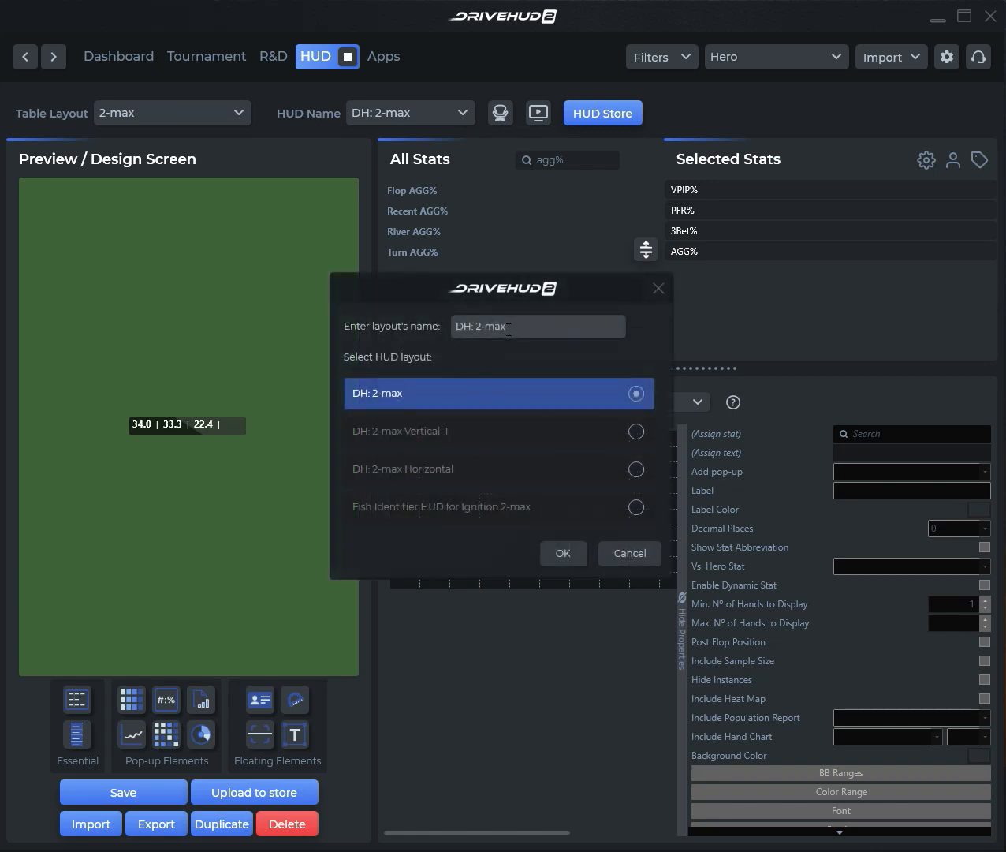
drag(513, 330, 476, 334)
text(TEST3)
click(563, 566)
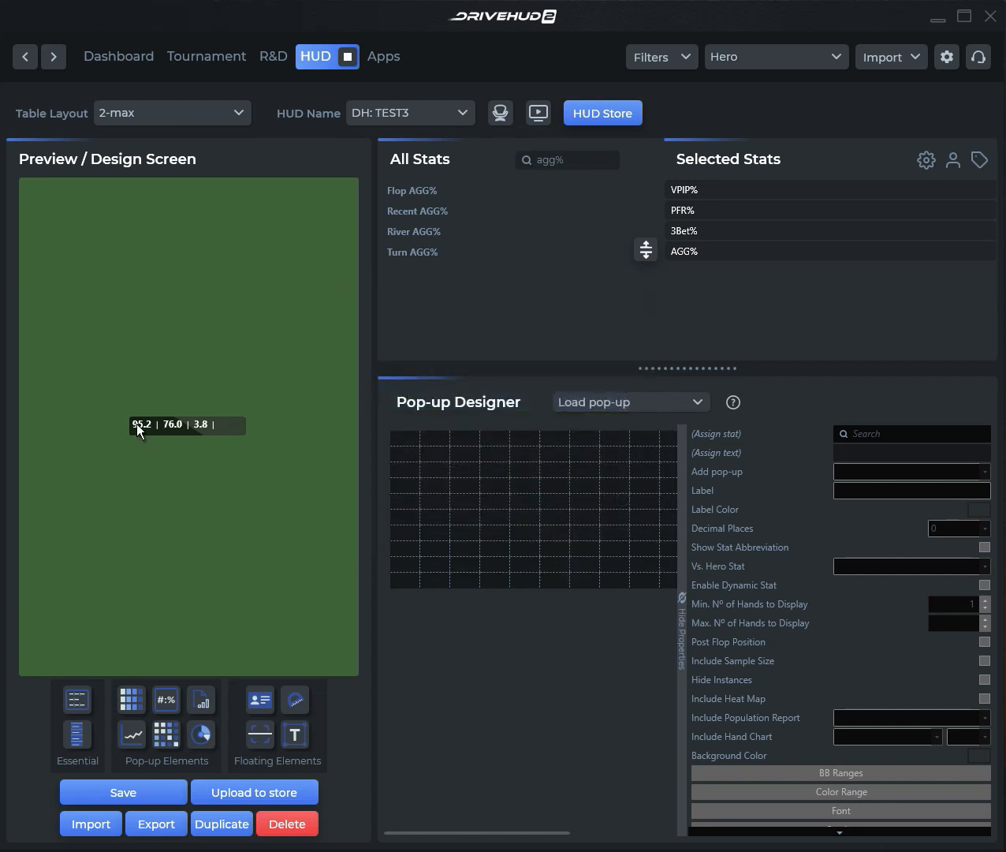
- Preview the VPIP% pop-up, reopen the HUD design and widen the stat box so all four stats fit
mouse_move(137, 426)
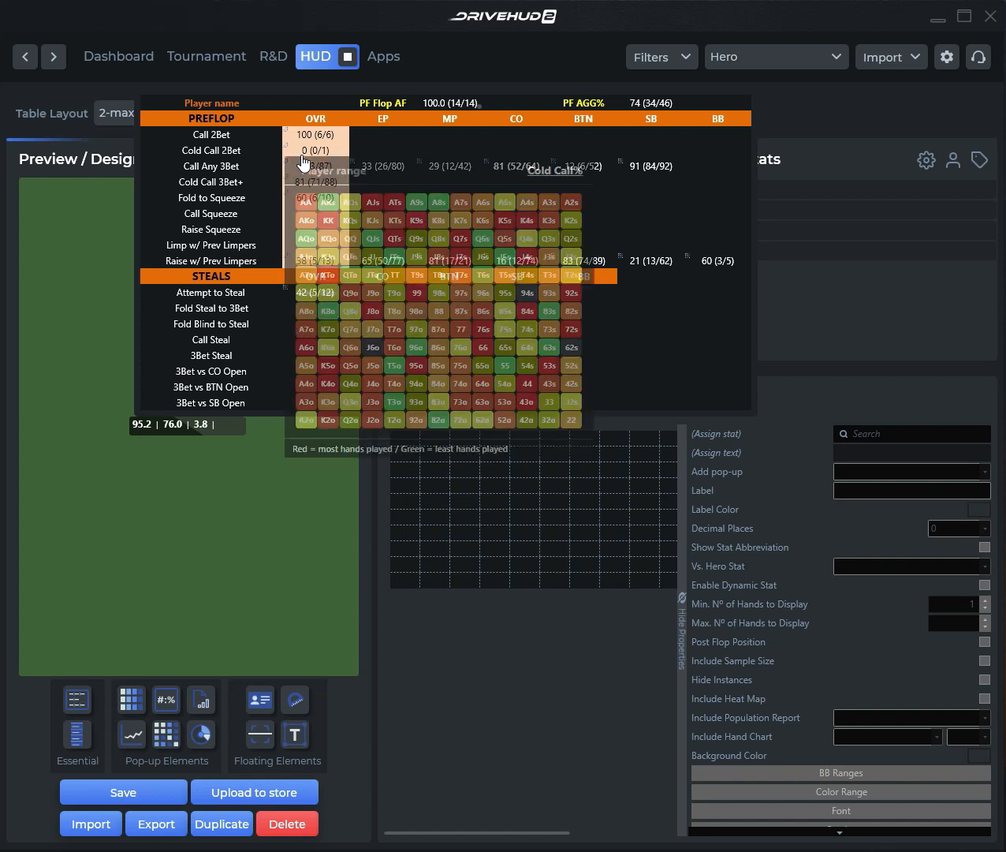
mouse_move(196, 423)
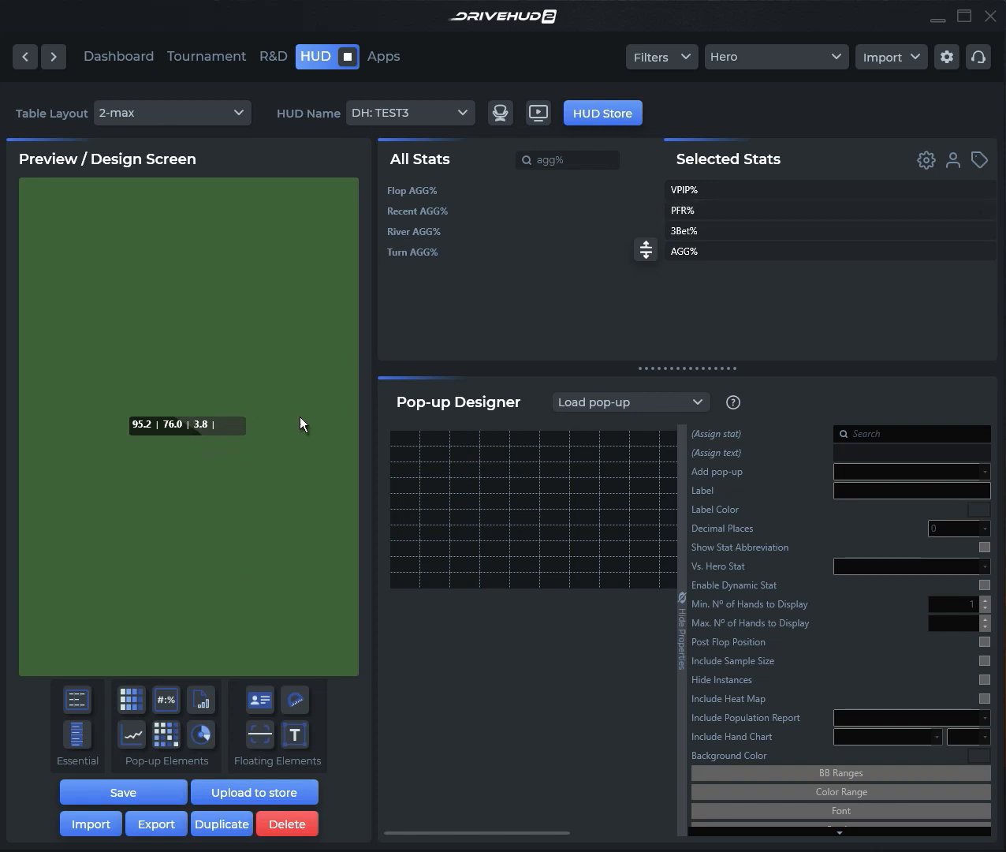
click(235, 437)
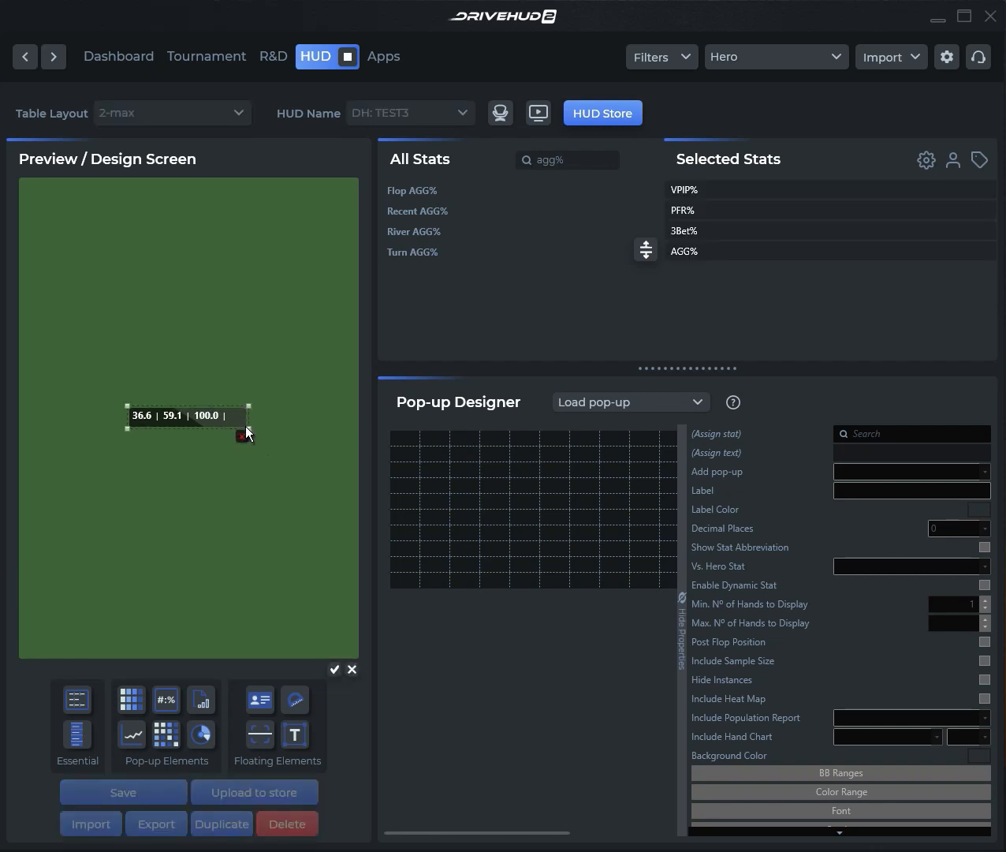
drag(249, 427, 259, 424)
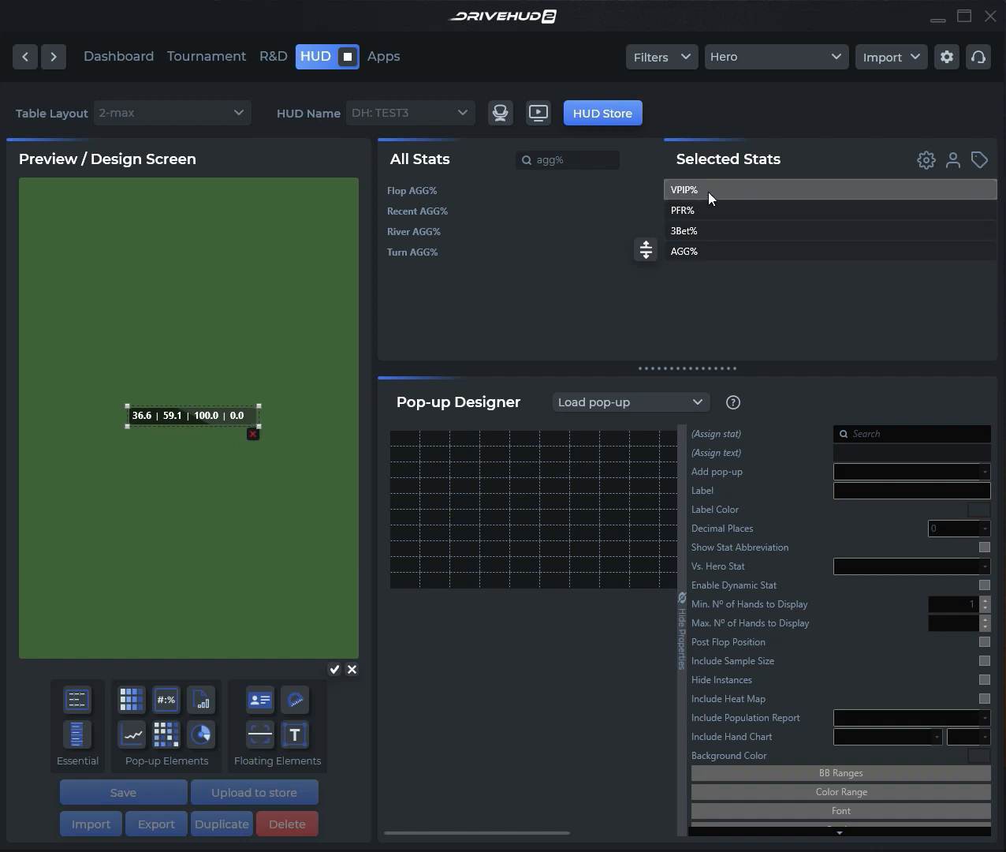
- Examine the VPIP% stat settings, including pop-up title, label color, decimal places, Vs. Hero Stat, BB ranges and color range, and close them without applying
click(668, 191)
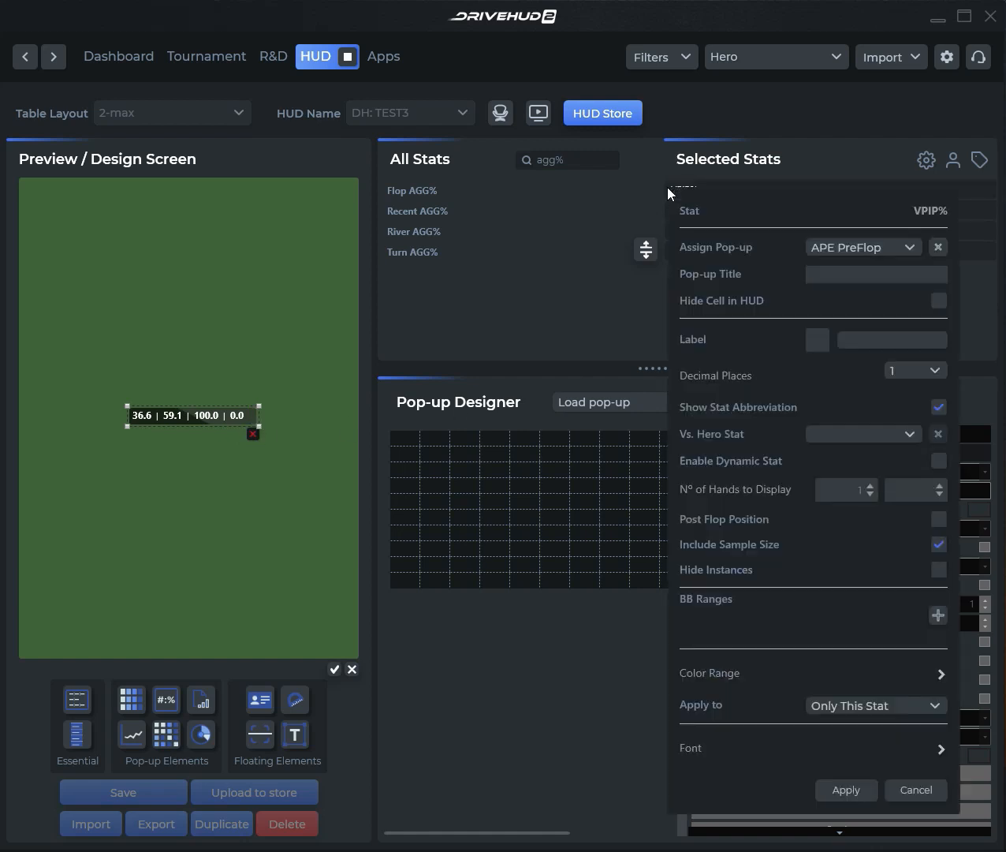
click(821, 276)
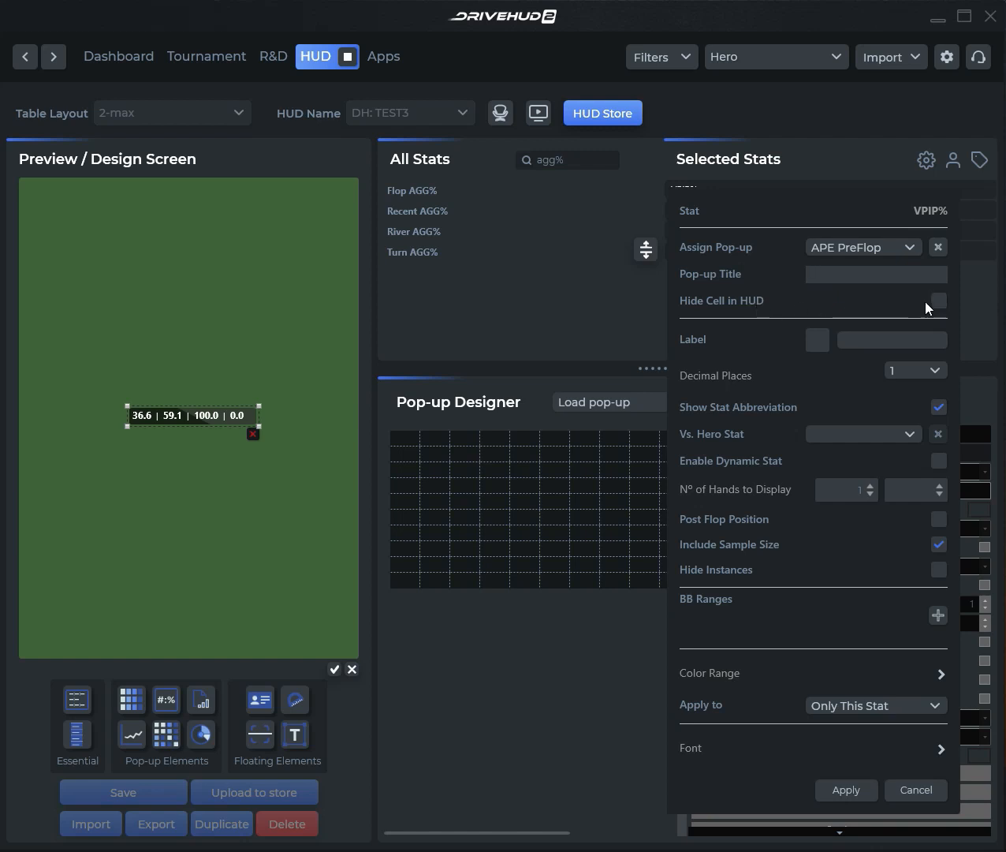
click(817, 339)
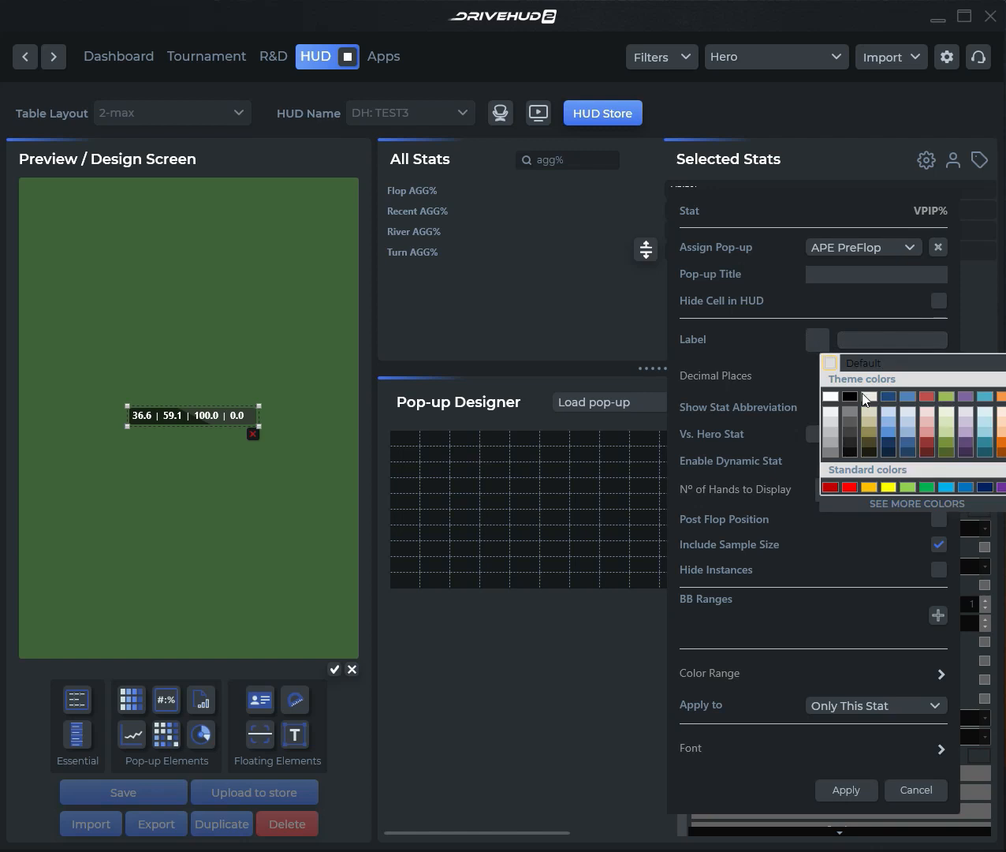
click(732, 346)
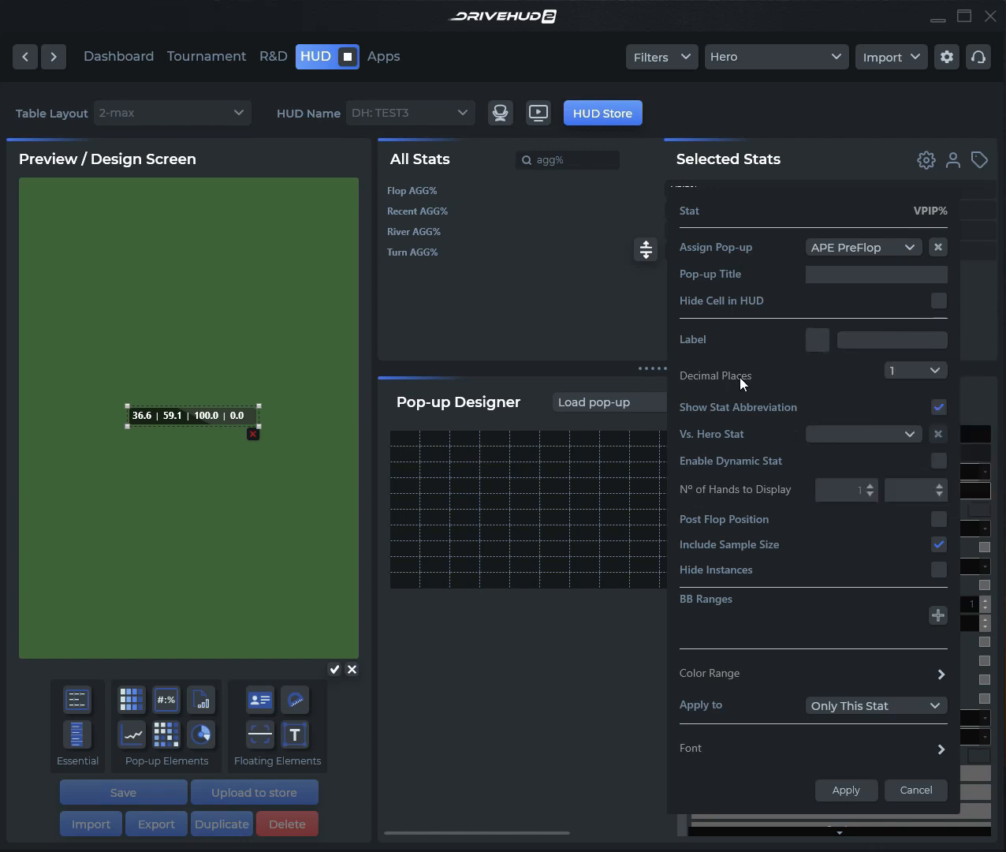
click(929, 375)
click(911, 402)
click(907, 440)
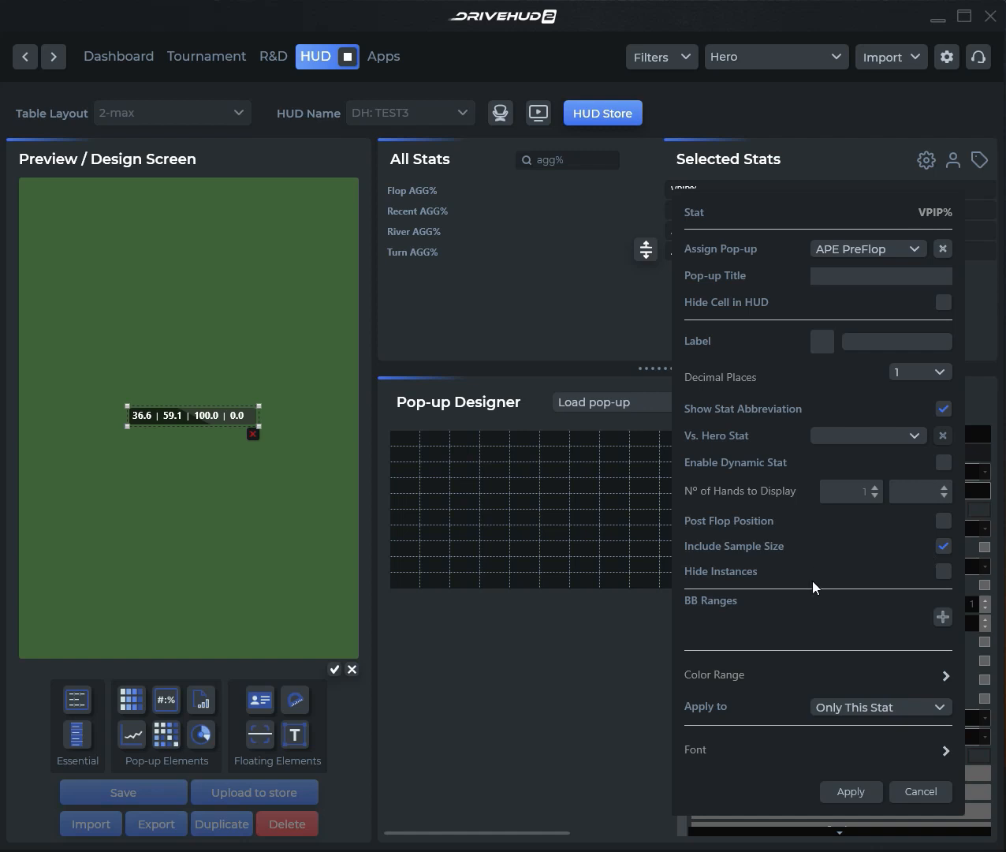
click(943, 617)
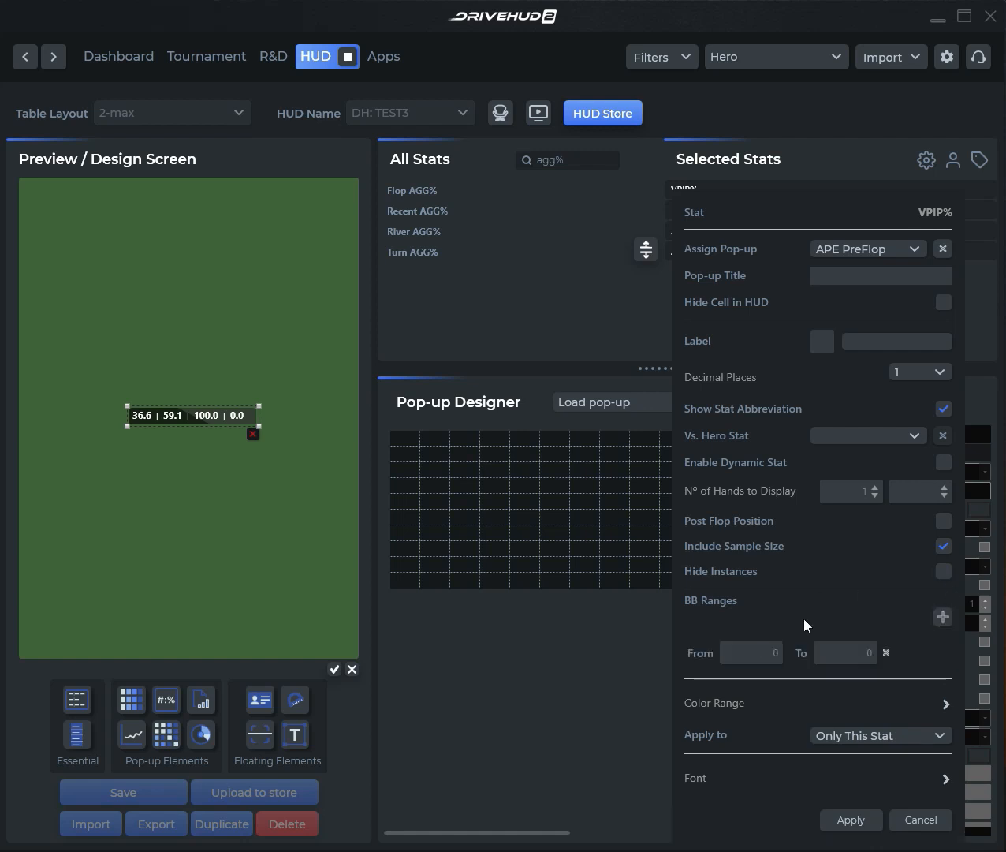
click(885, 652)
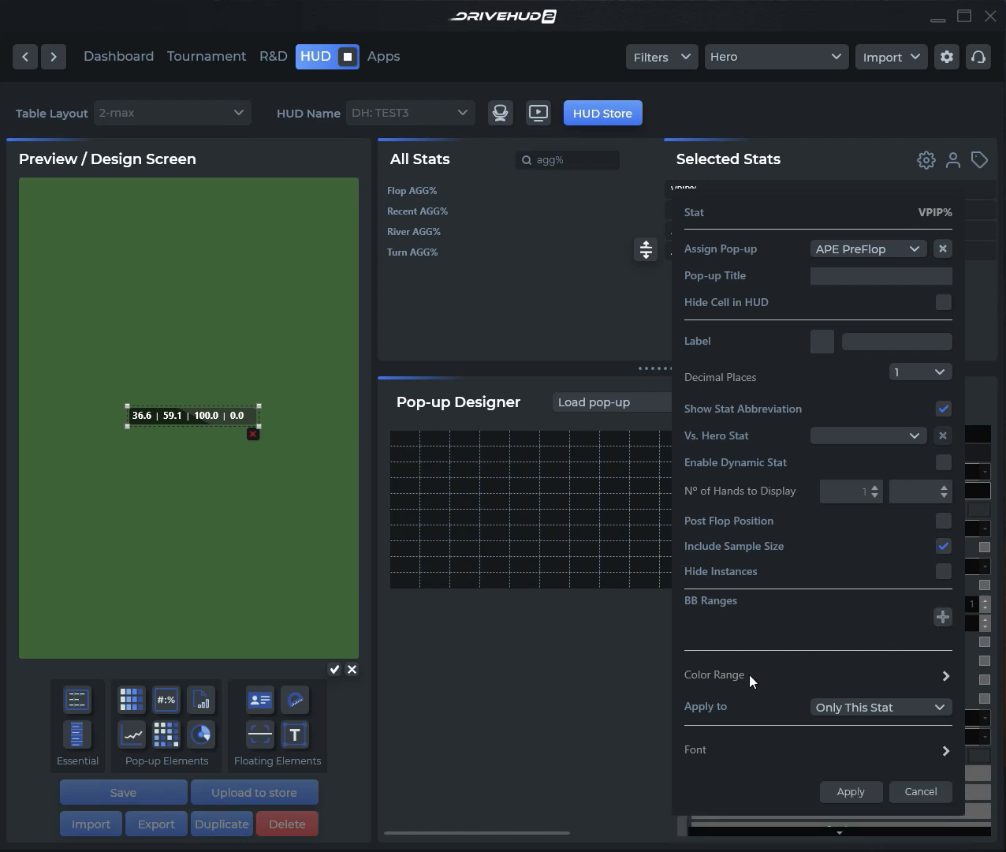
click(945, 676)
click(926, 790)
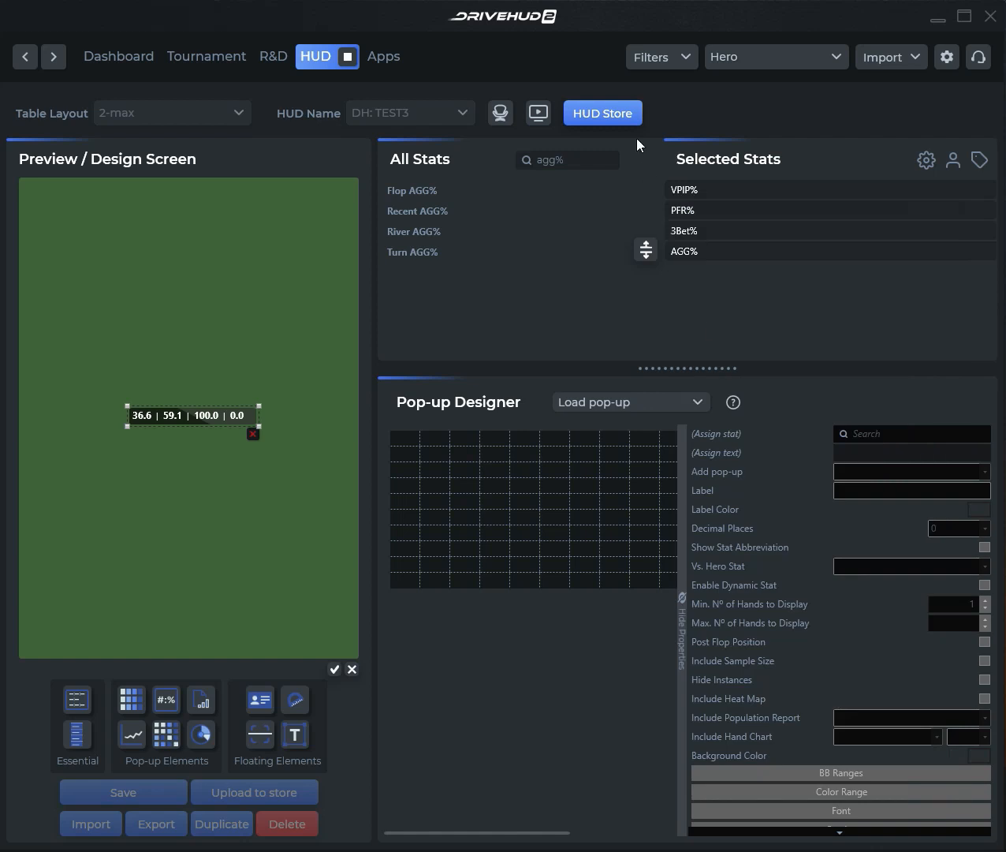
- Move PFR% to the end of the selected stats and narrow the stat box to fit the new order
right_click(671, 233)
click(613, 205)
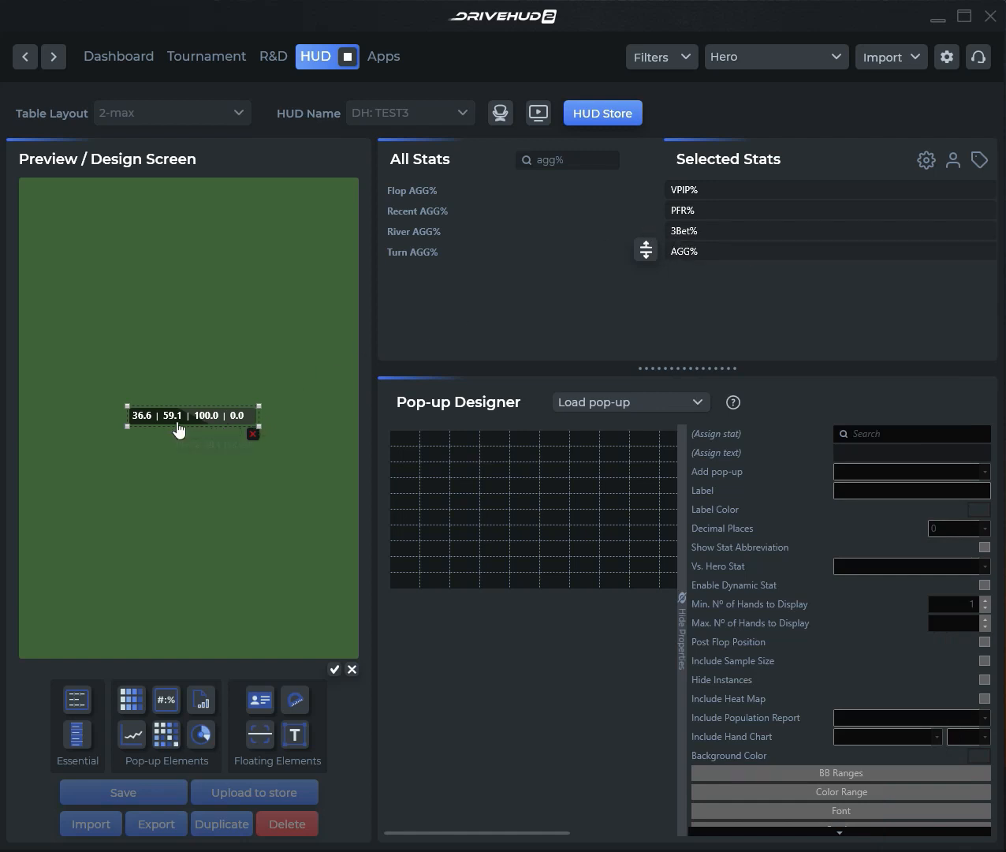
mouse_move(712, 228)
mouse_down()
mouse_move(705, 202)
mouse_move(701, 232)
mouse_move(707, 225)
mouse_up()
drag(259, 426, 252, 430)
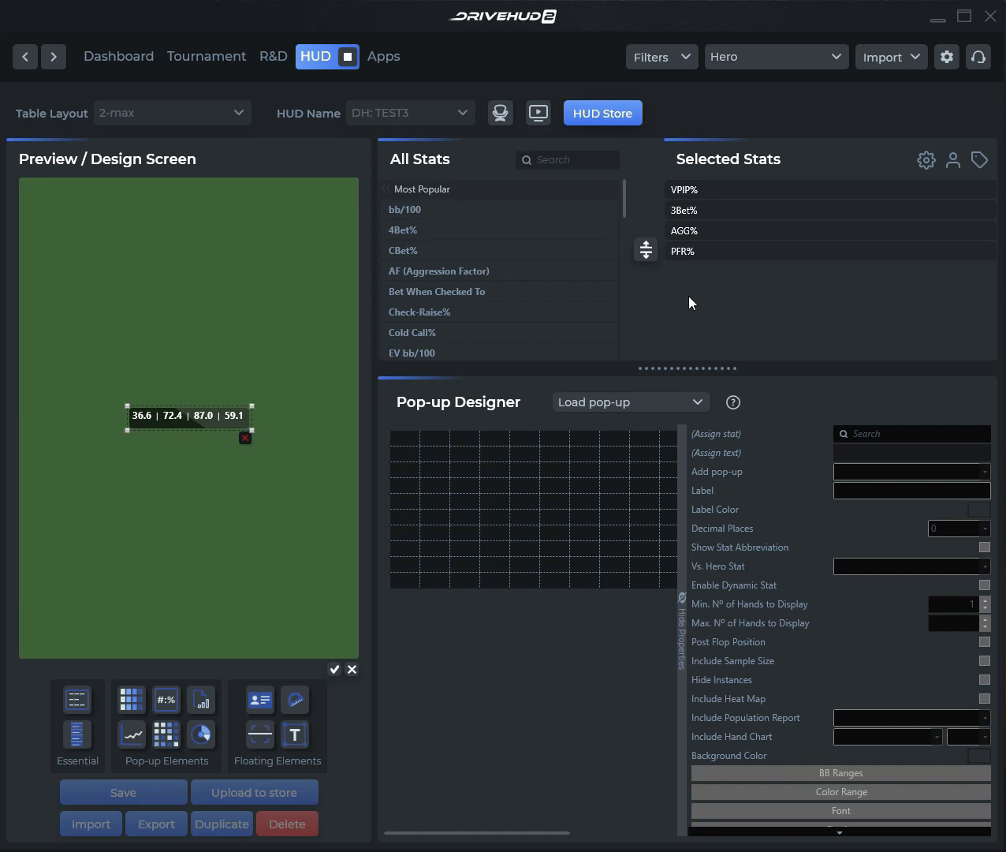
- Add a line break followed by 4Bet%, CBet% and bb/100, and make the stat box tall enough for two rows
click(645, 251)
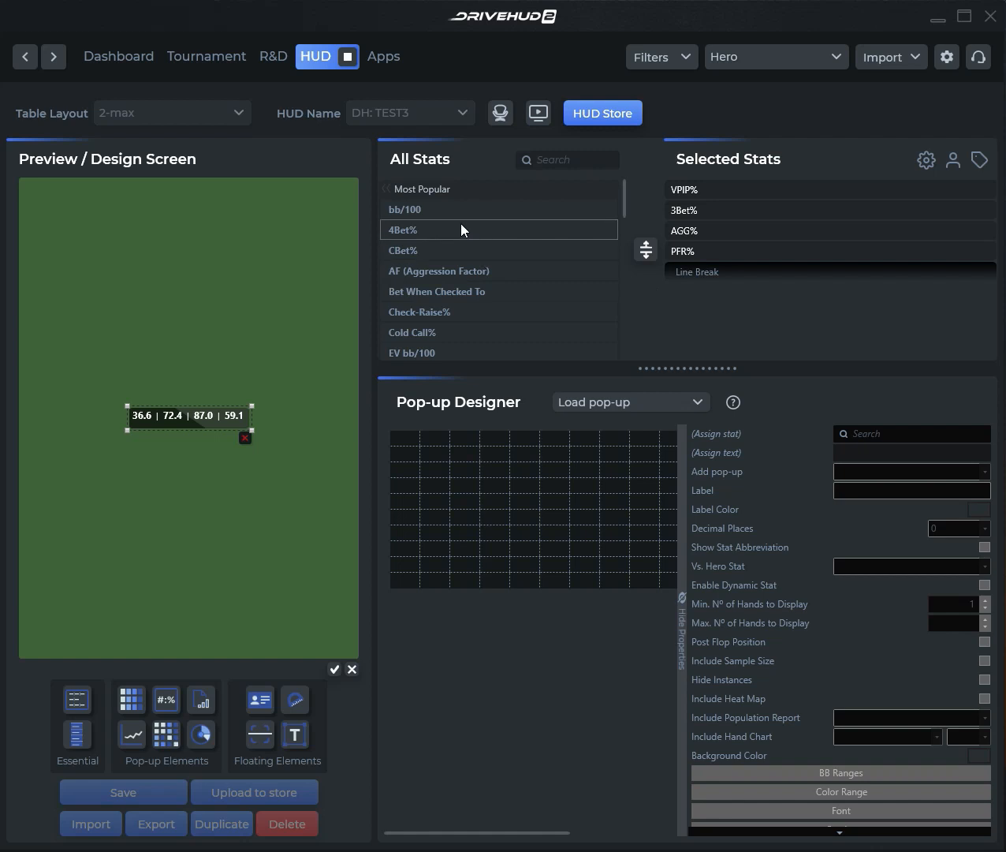
drag(425, 225, 762, 297)
drag(444, 229, 732, 321)
drag(414, 210, 740, 348)
drag(250, 432, 252, 439)
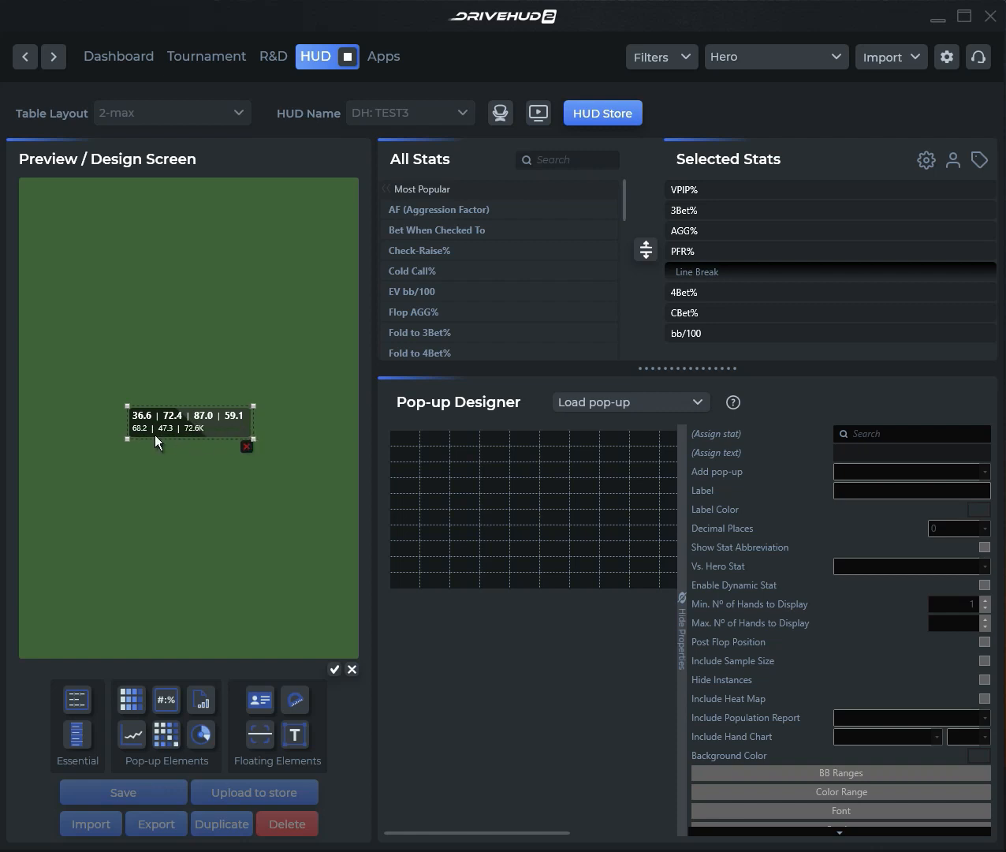
- Attach a bar-style pop-up element to the VPIP% stat and place it just above the stat box
mouse_move(139, 431)
drag(128, 704, 142, 416)
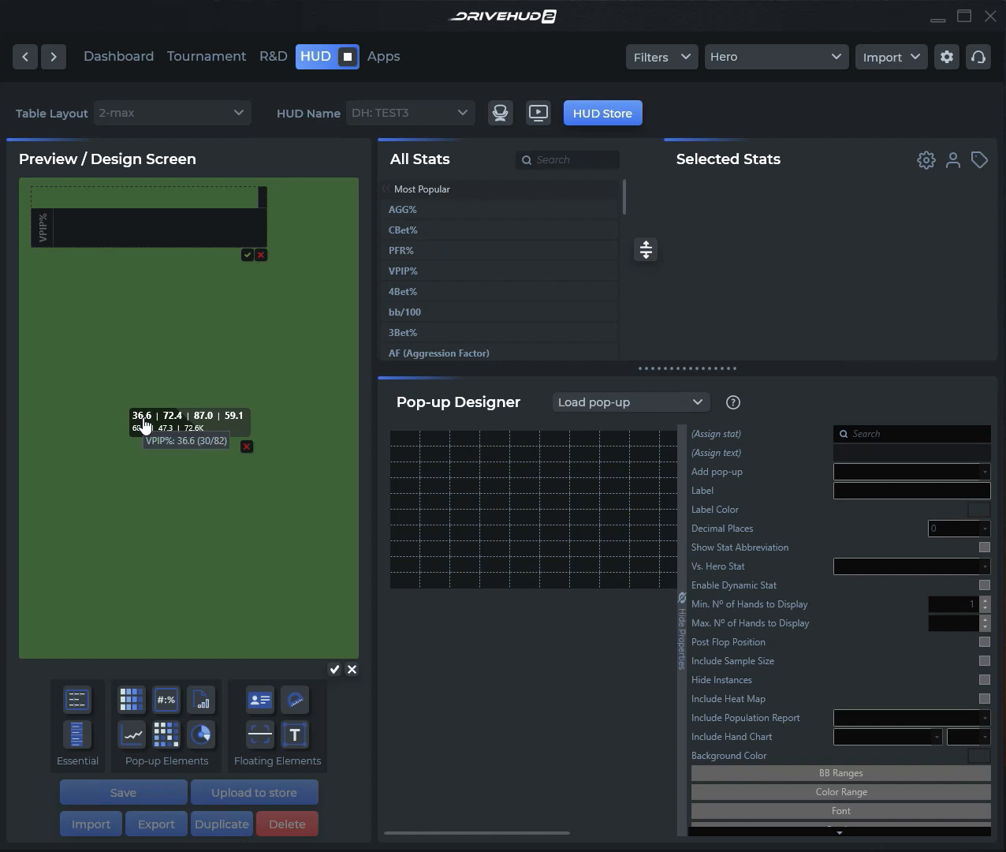
drag(134, 221, 161, 351)
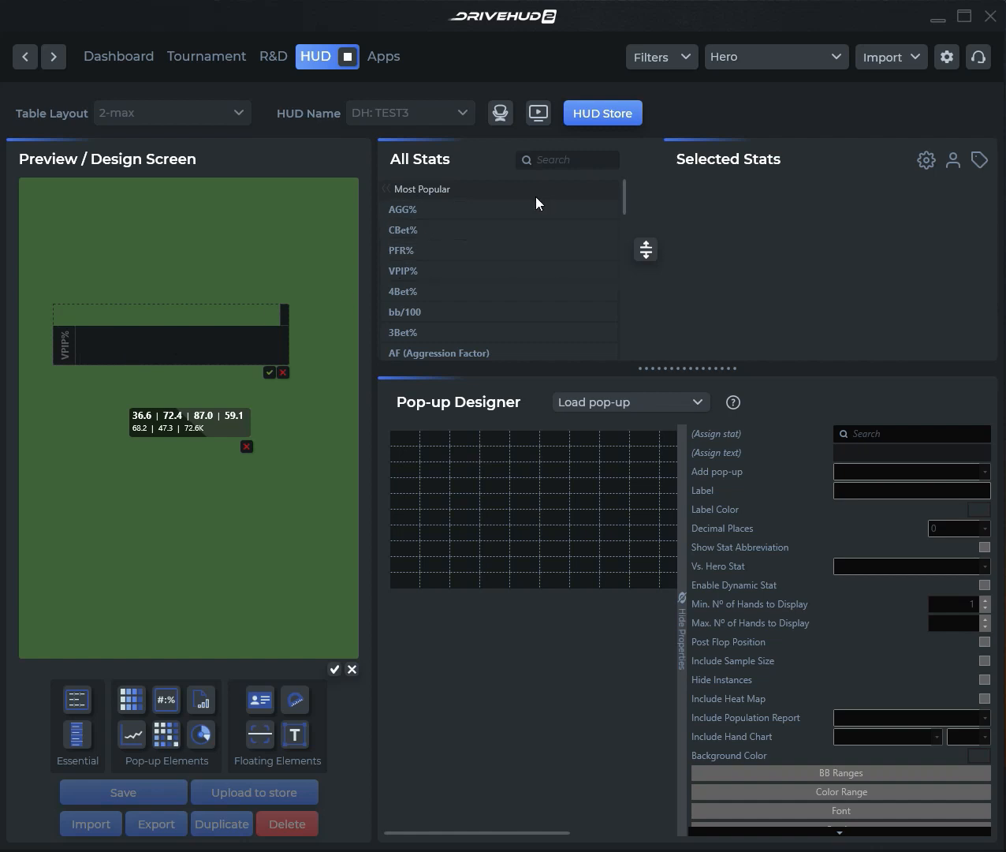
- Search the stats for "vpip" and add VPIP EP%, VPIP MP%, VPIP SB% and VPIP BB% to the pop-up
click(576, 153)
text(vpip)
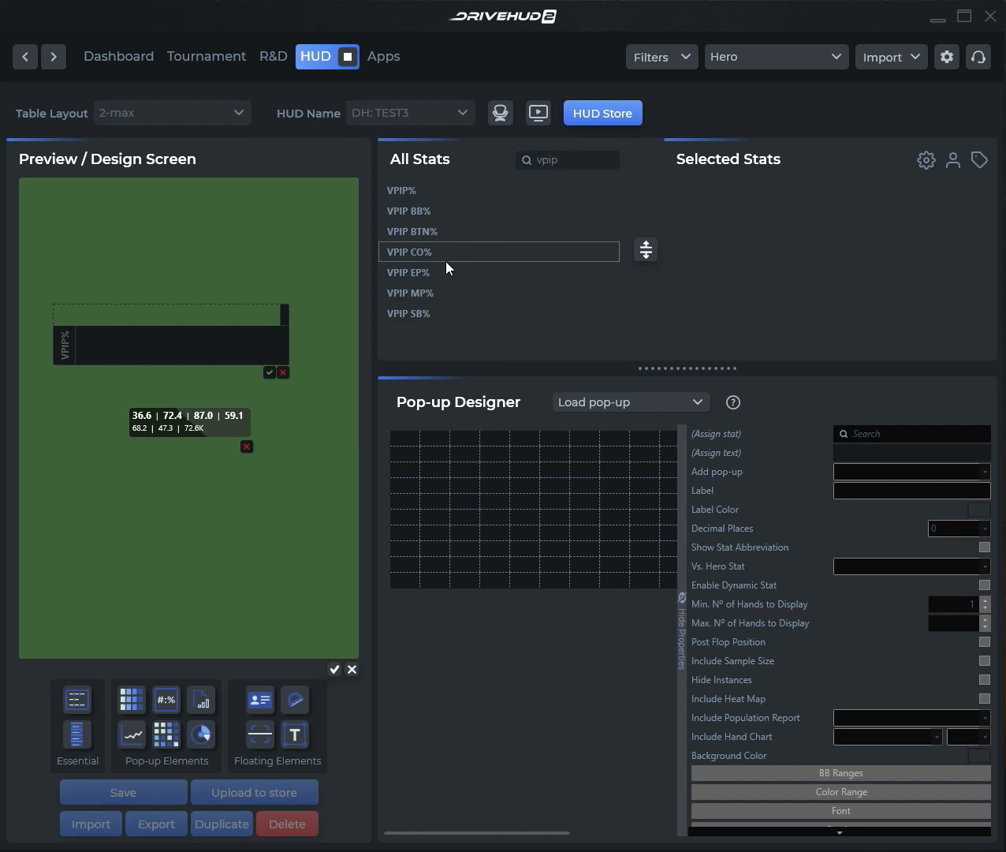
mouse_move(415, 270)
drag(414, 270, 746, 209)
drag(439, 268, 786, 218)
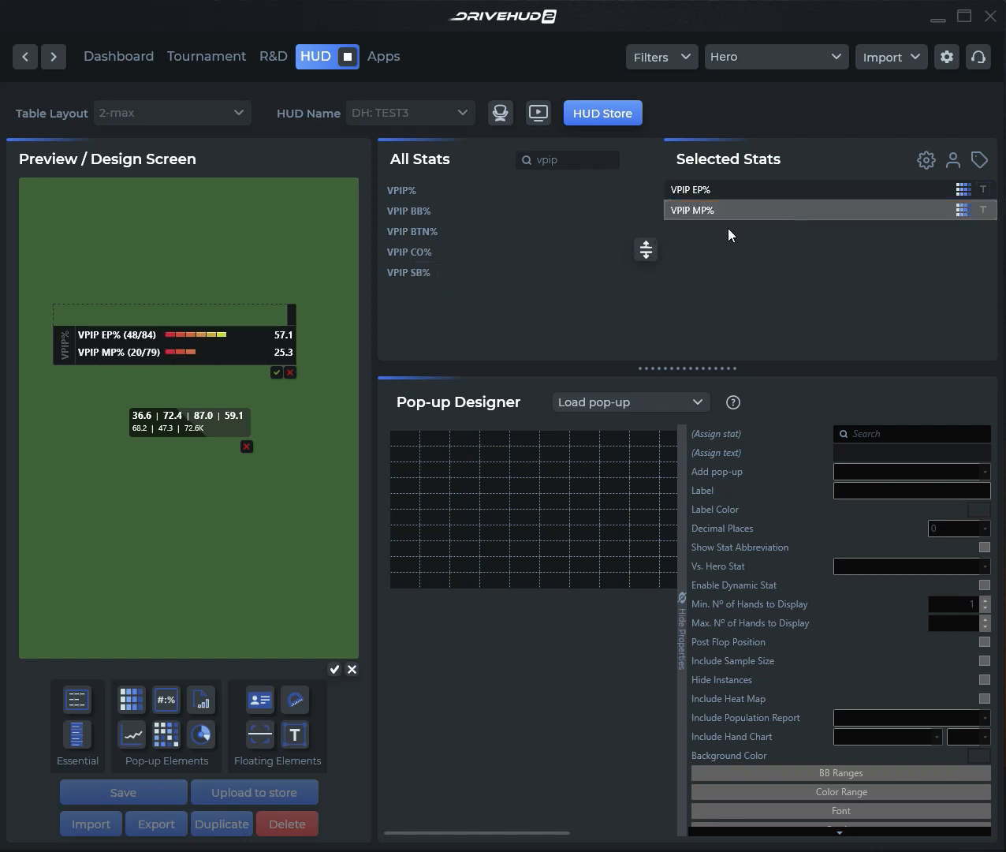
mouse_move(476, 283)
drag(475, 283, 784, 268)
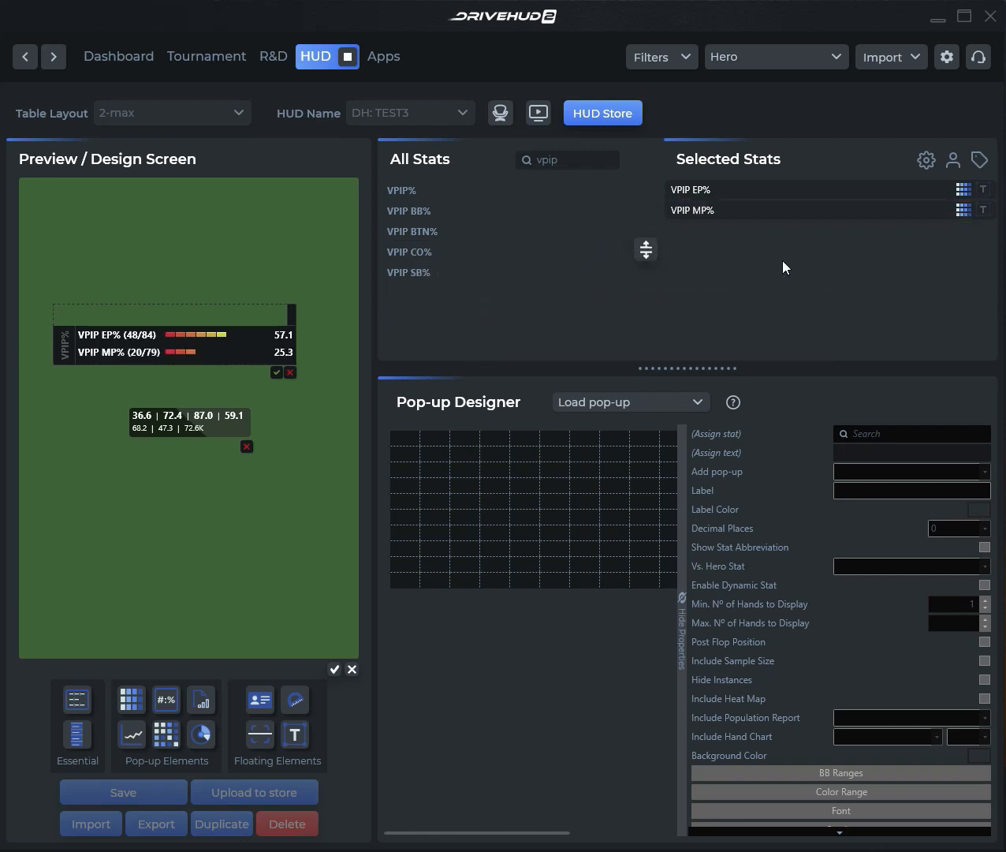
drag(447, 285, 795, 262)
drag(503, 211, 836, 288)
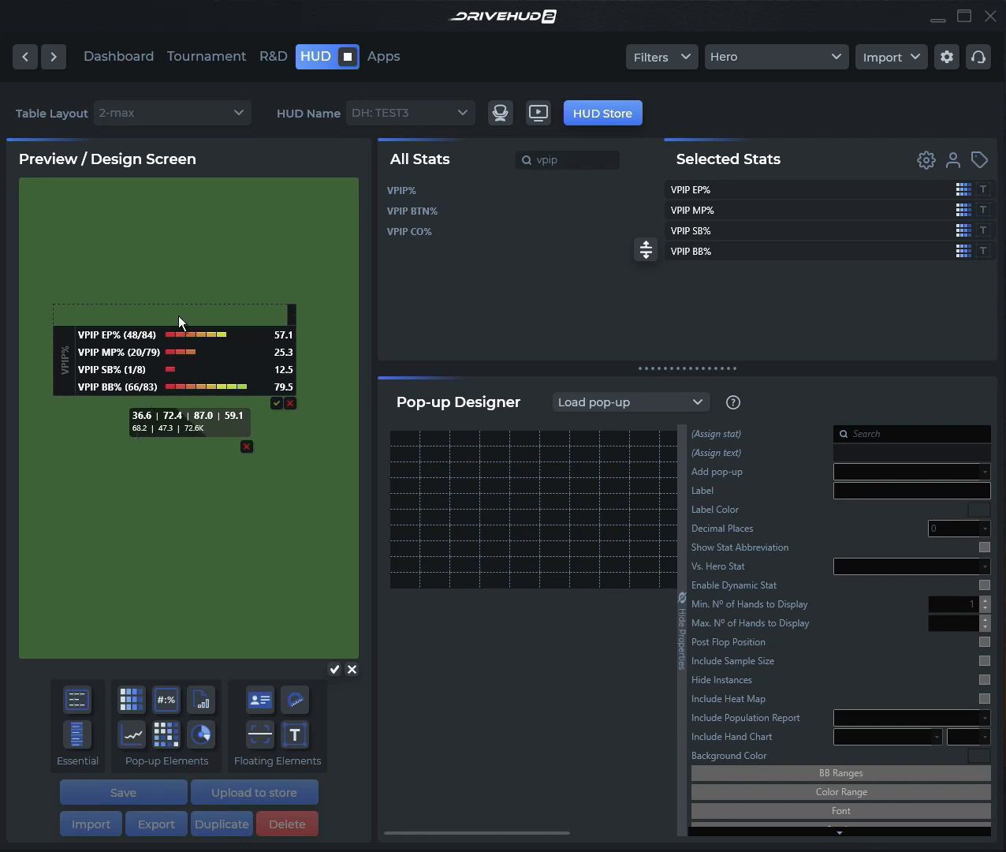
- Try the text display for VPIP EP% and VPIP MP%, and switch both back to bars
click(984, 193)
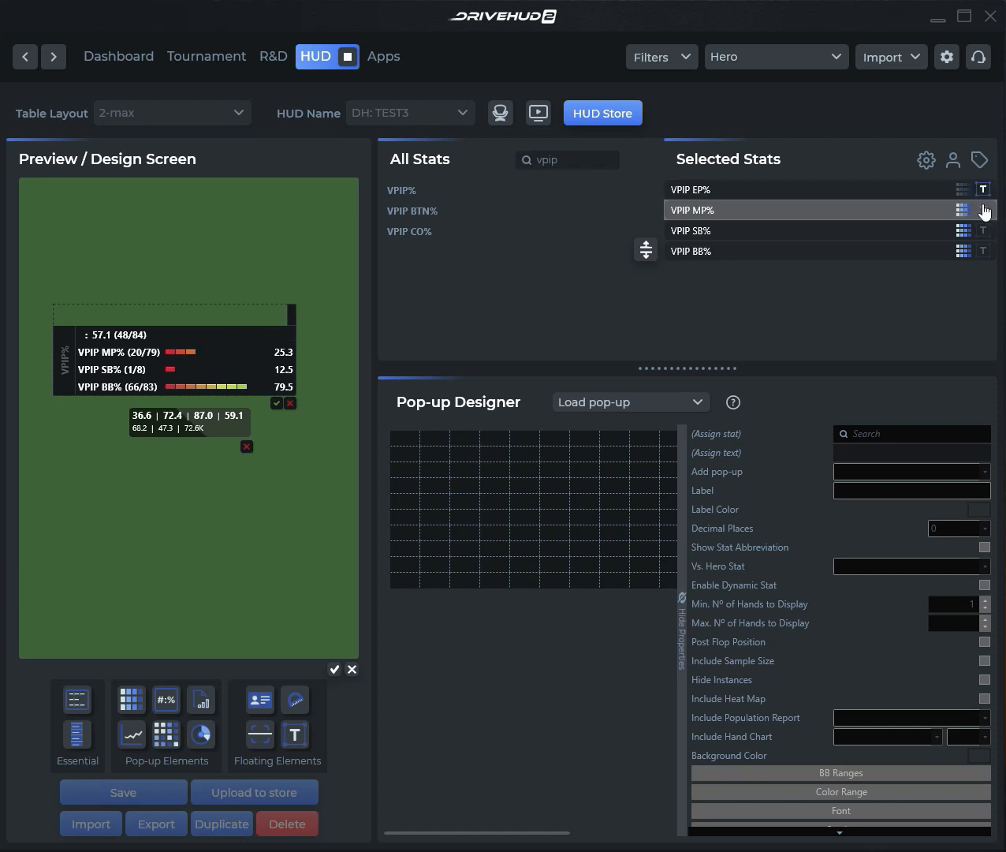
click(983, 209)
click(963, 190)
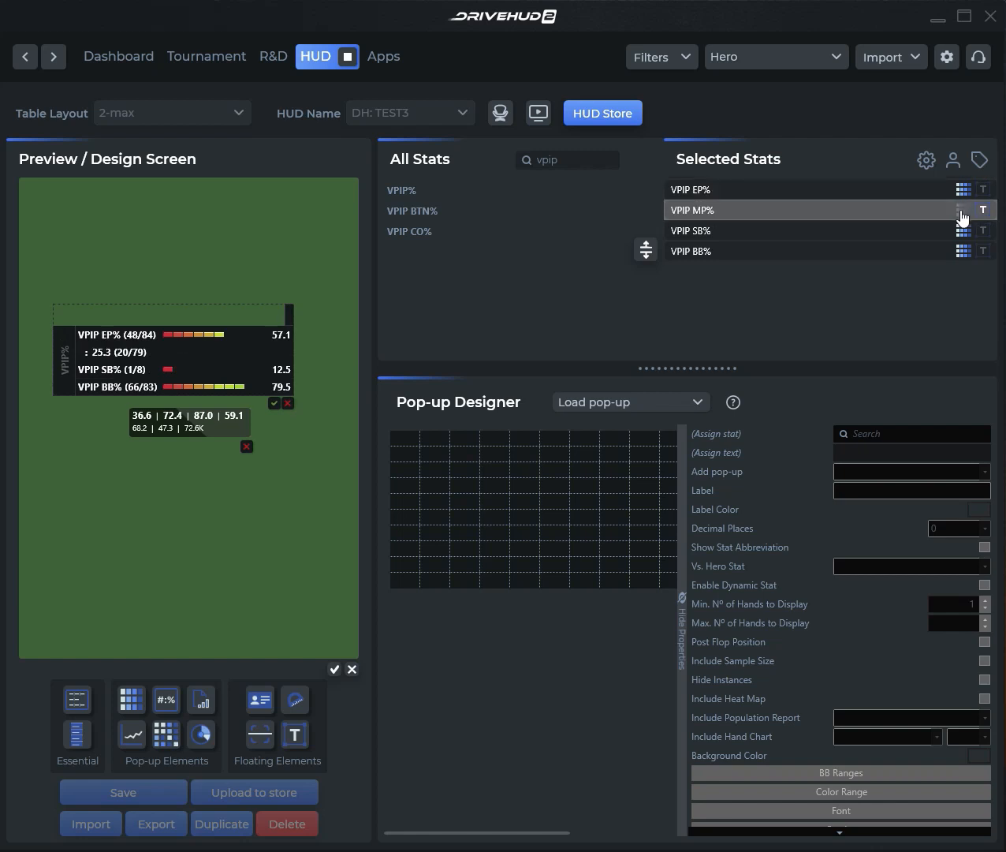
click(962, 213)
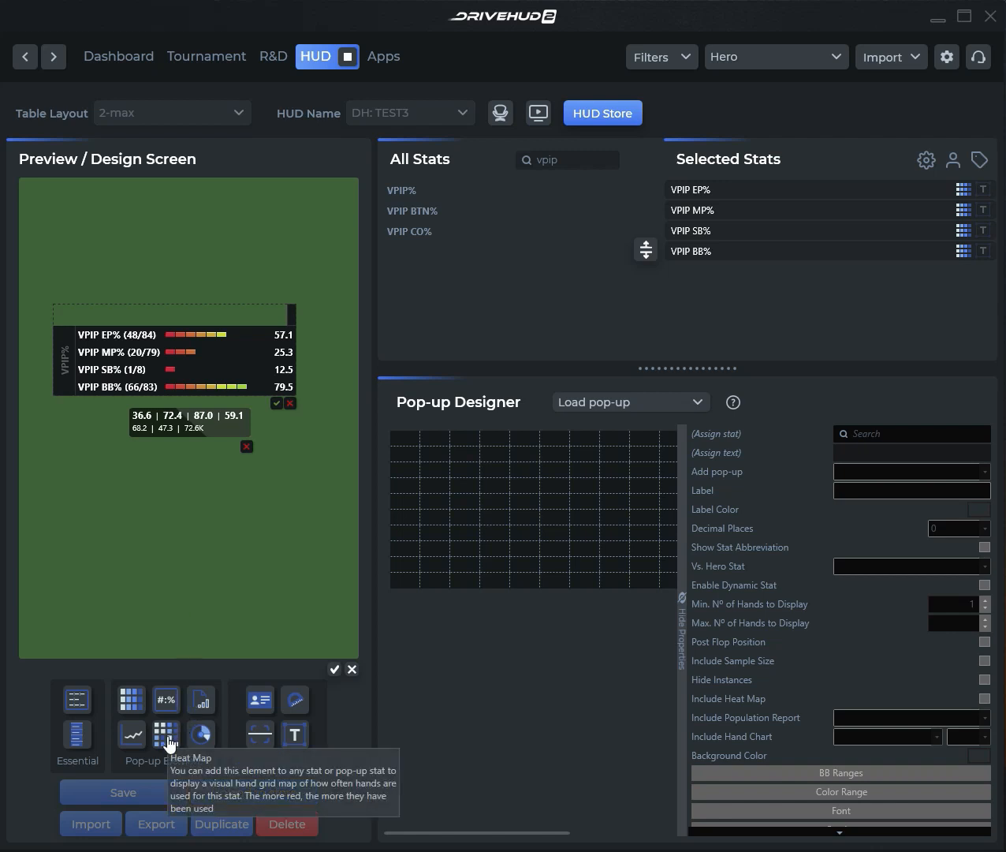
- Add a Heat Map to the VPIP EP% stat and accept the pop-up
drag(167, 742, 99, 339)
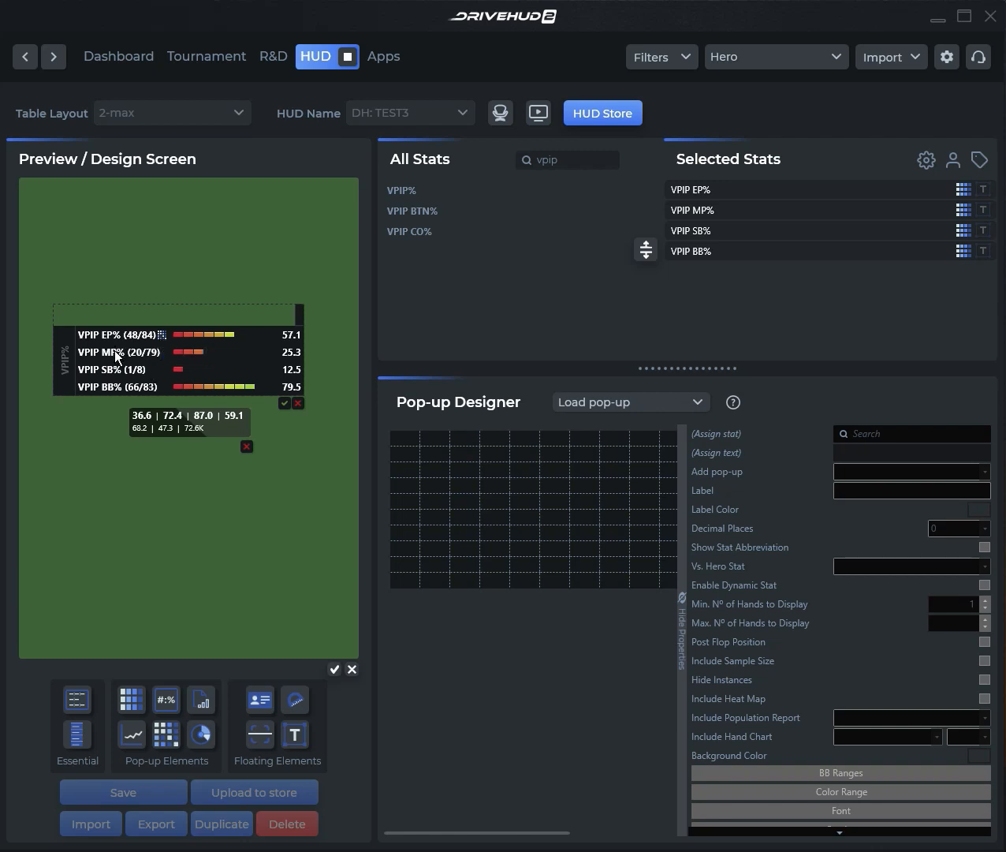
click(281, 404)
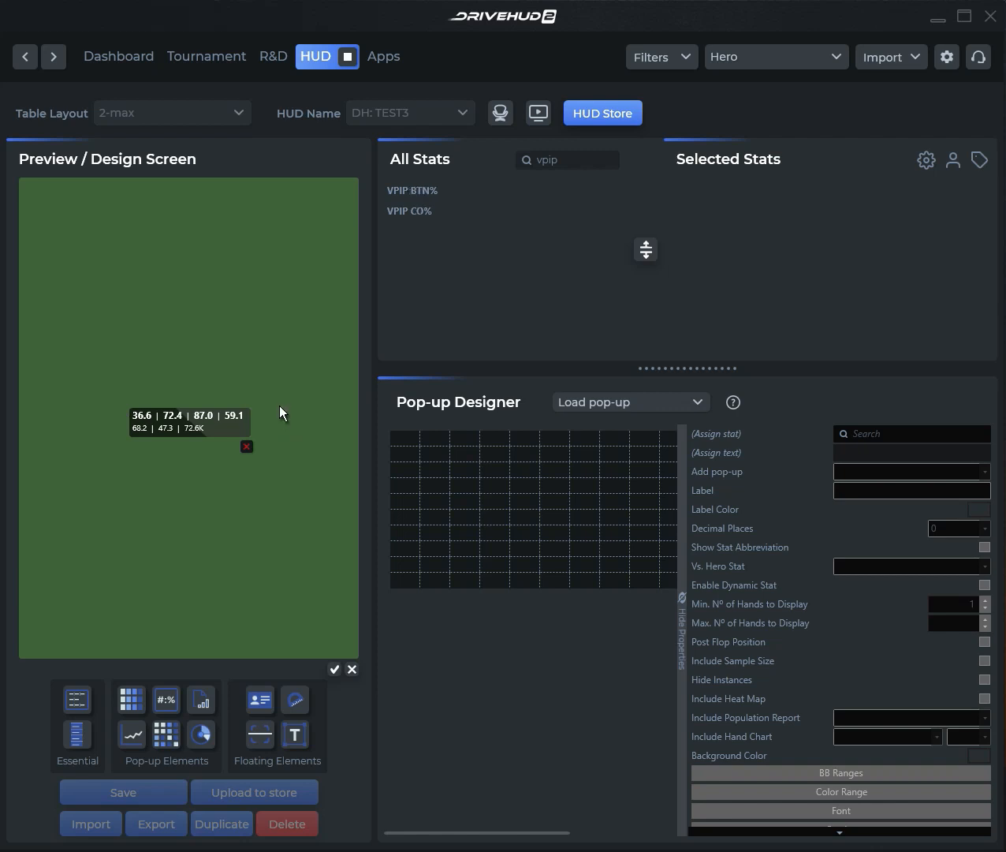
- Accept the design changes and save them to the existing DH: TEST3 layout
click(335, 668)
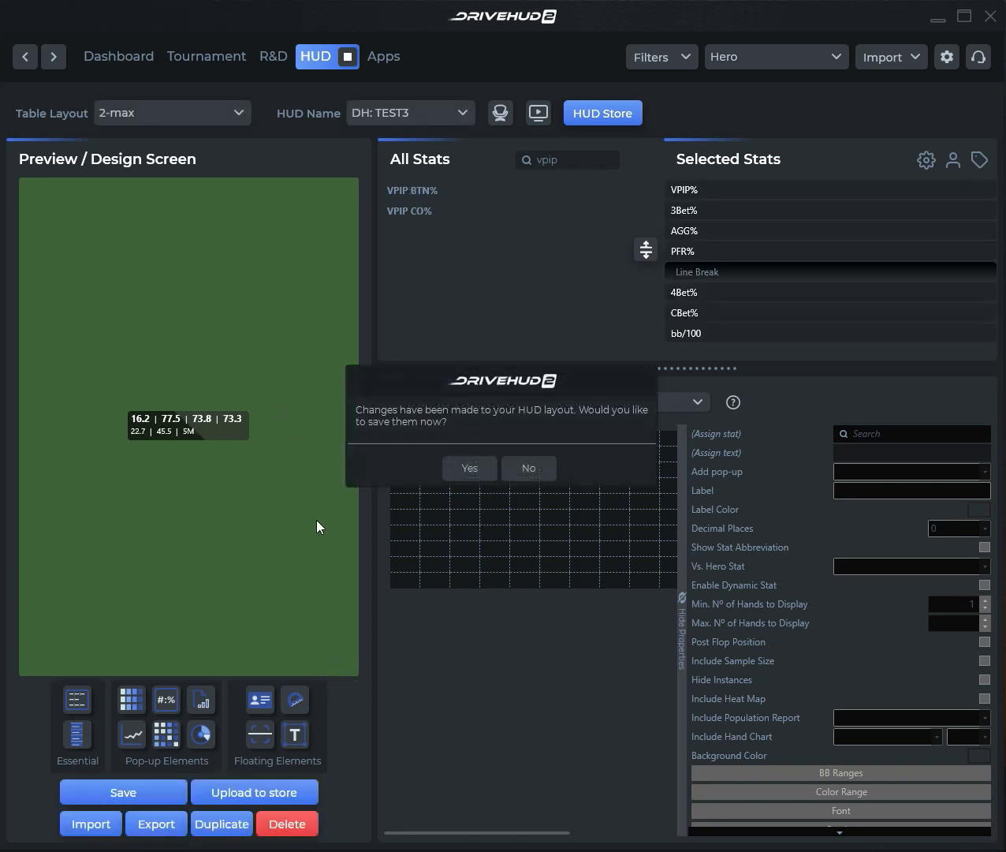
click(471, 470)
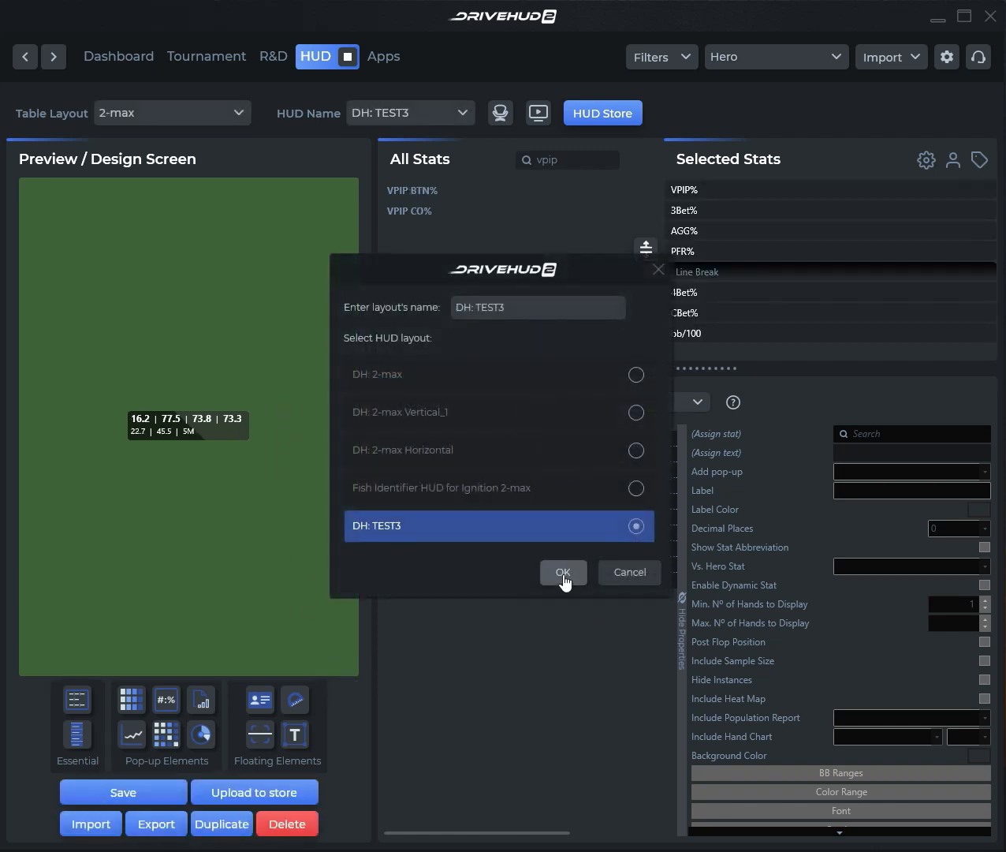
click(564, 581)
- Preview the new bar pop-up on the VPIP% stat and the heat map of its VPIP EP% row
mouse_move(142, 424)
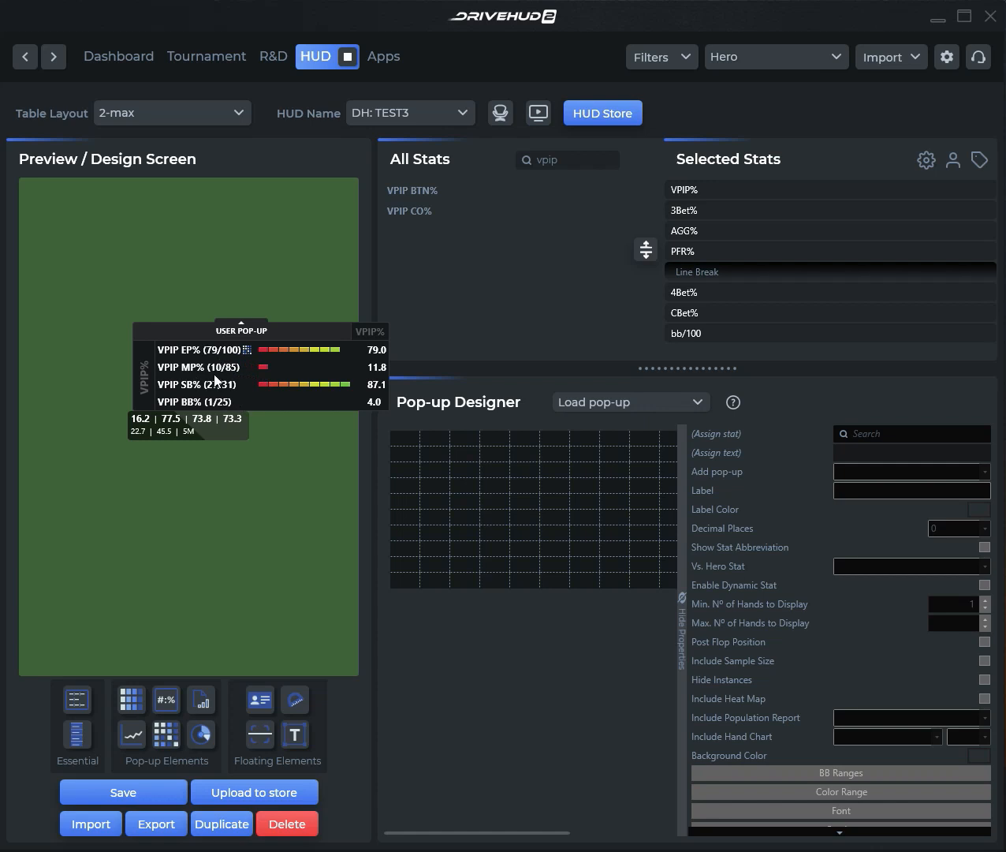
click(235, 335)
mouse_move(247, 350)
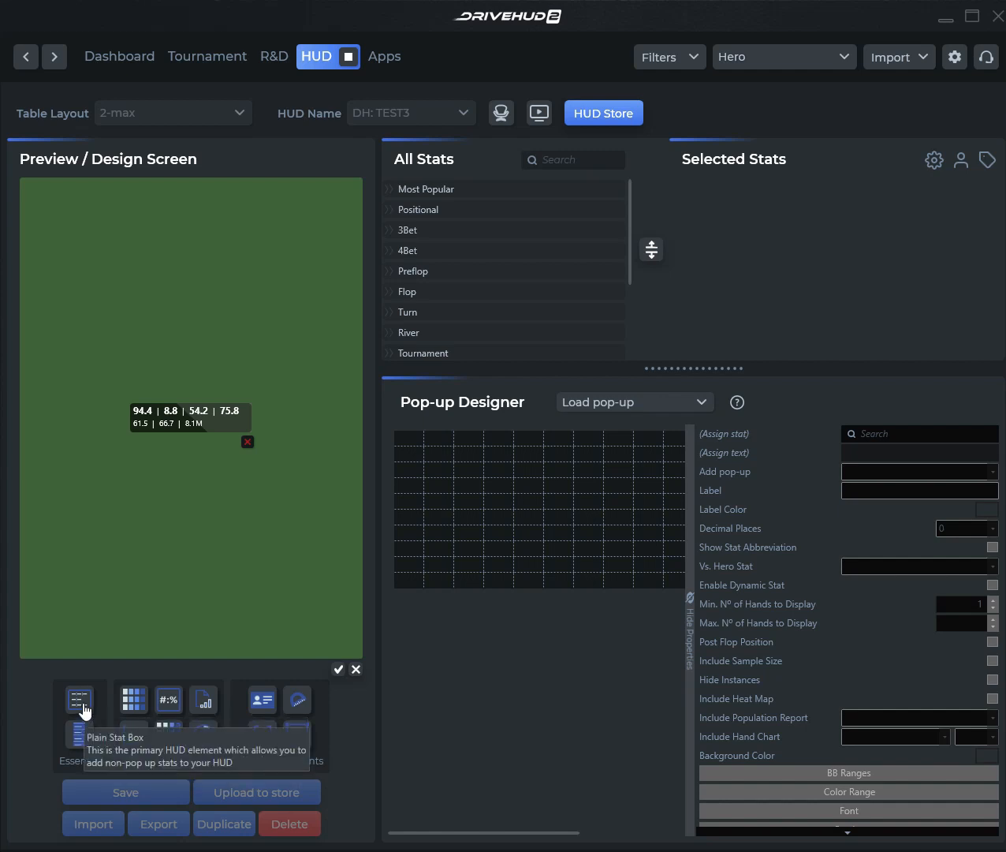
- Place a vertical stat box below the existing stat box, enlarge it and add the Check-Raise% stat from Most Popular
drag(77, 743, 81, 475)
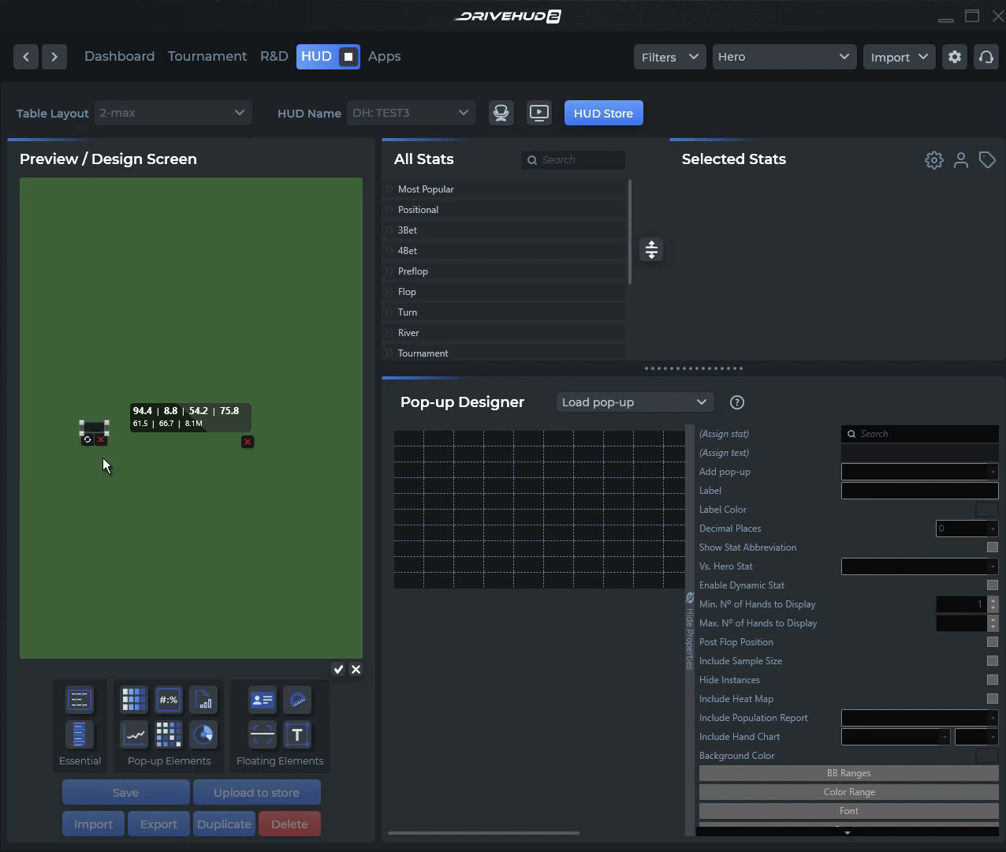
drag(108, 433, 156, 461)
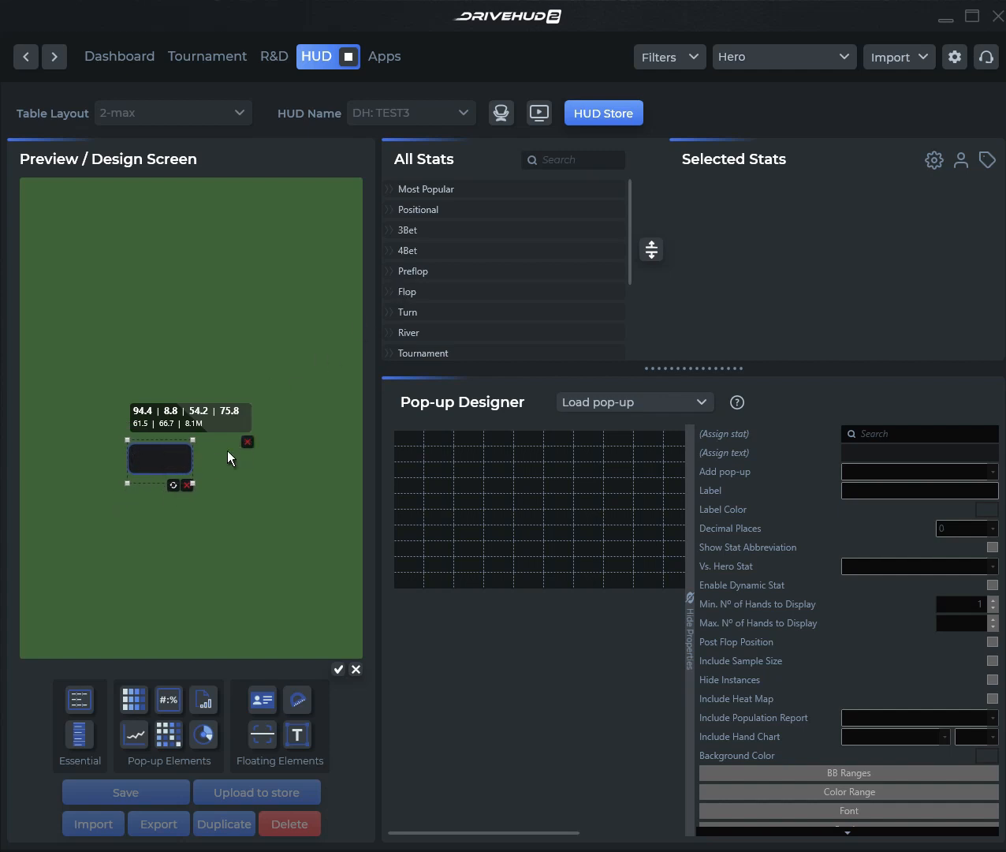
click(423, 191)
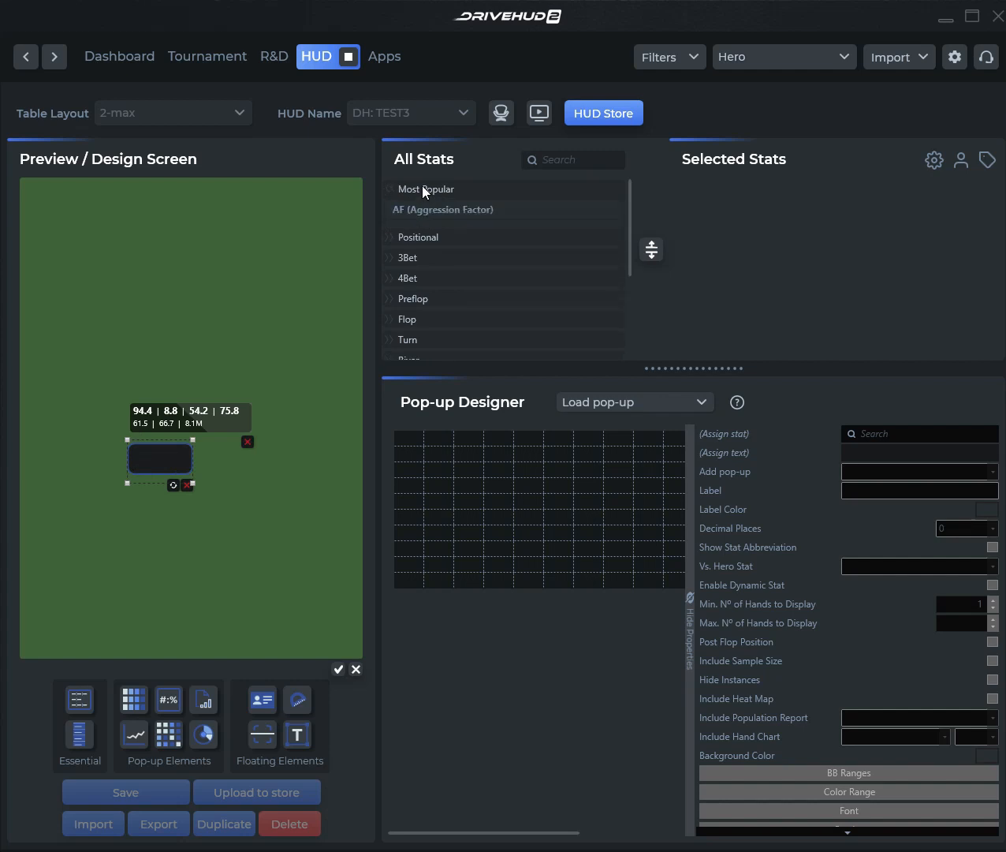
drag(454, 251, 778, 236)
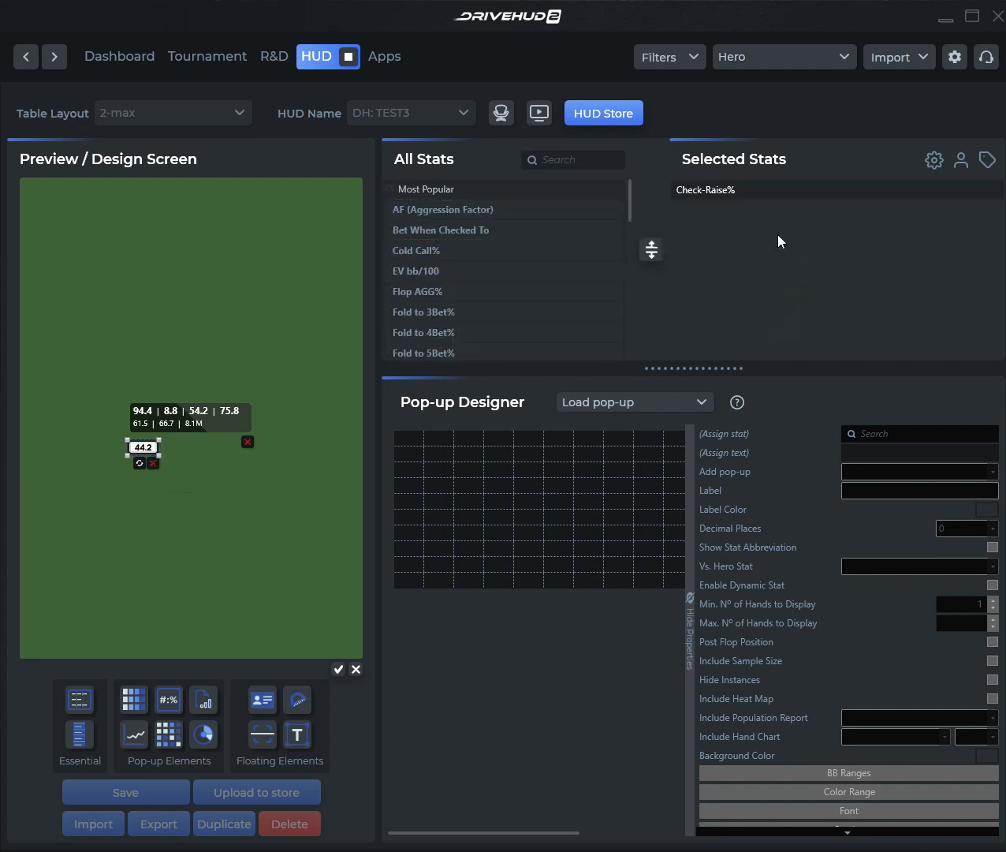
- Add Cold Call% to the new stat box, stack its stats vertically and place it against the main stat box's left end
drag(462, 251, 757, 252)
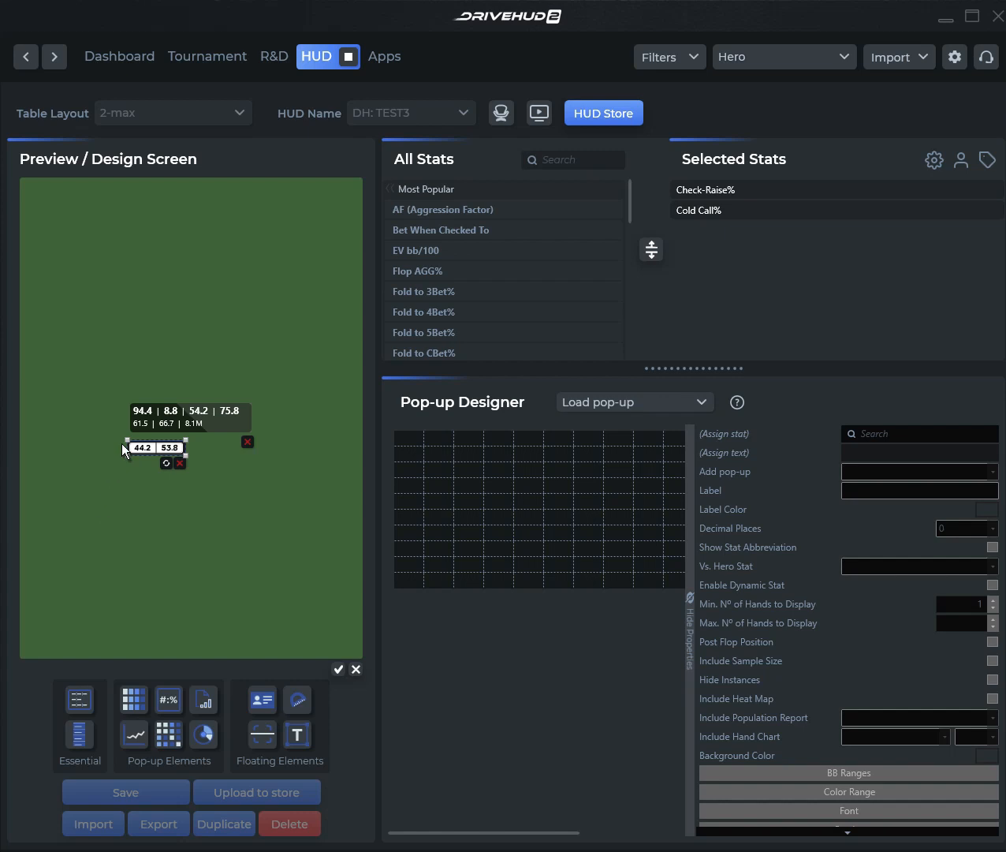
click(166, 463)
drag(145, 453, 114, 416)
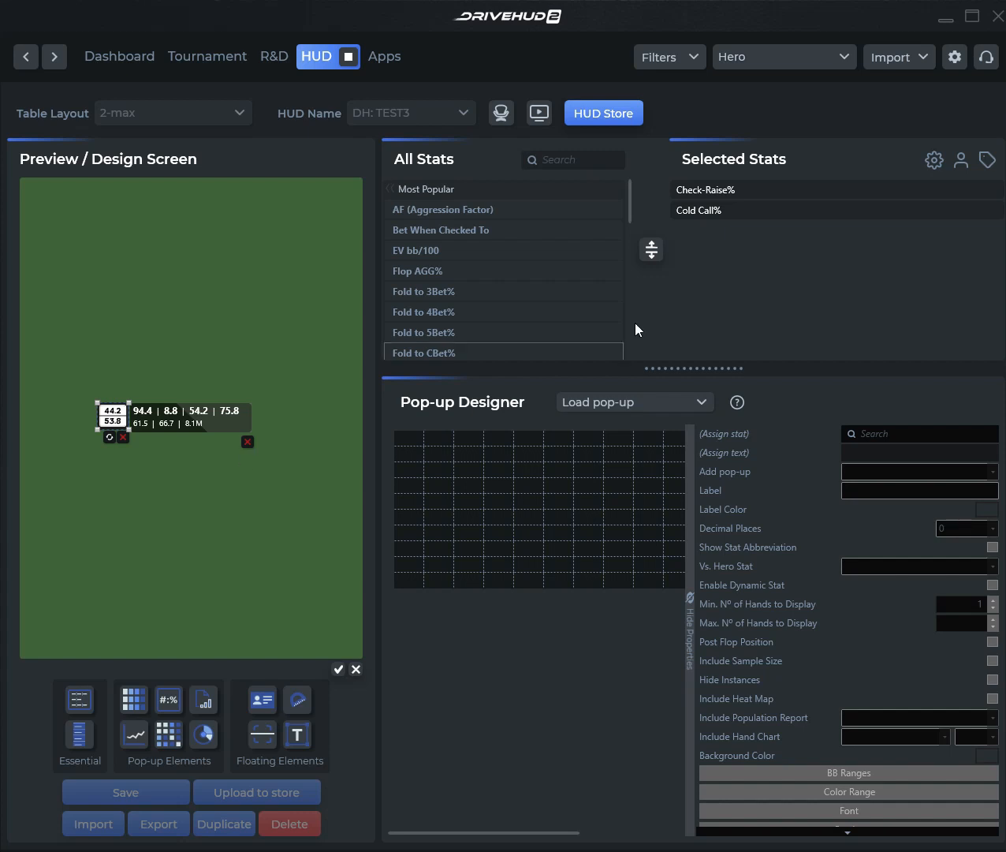
- Review the settings available for the Check-Raise% stat
double_click(698, 188)
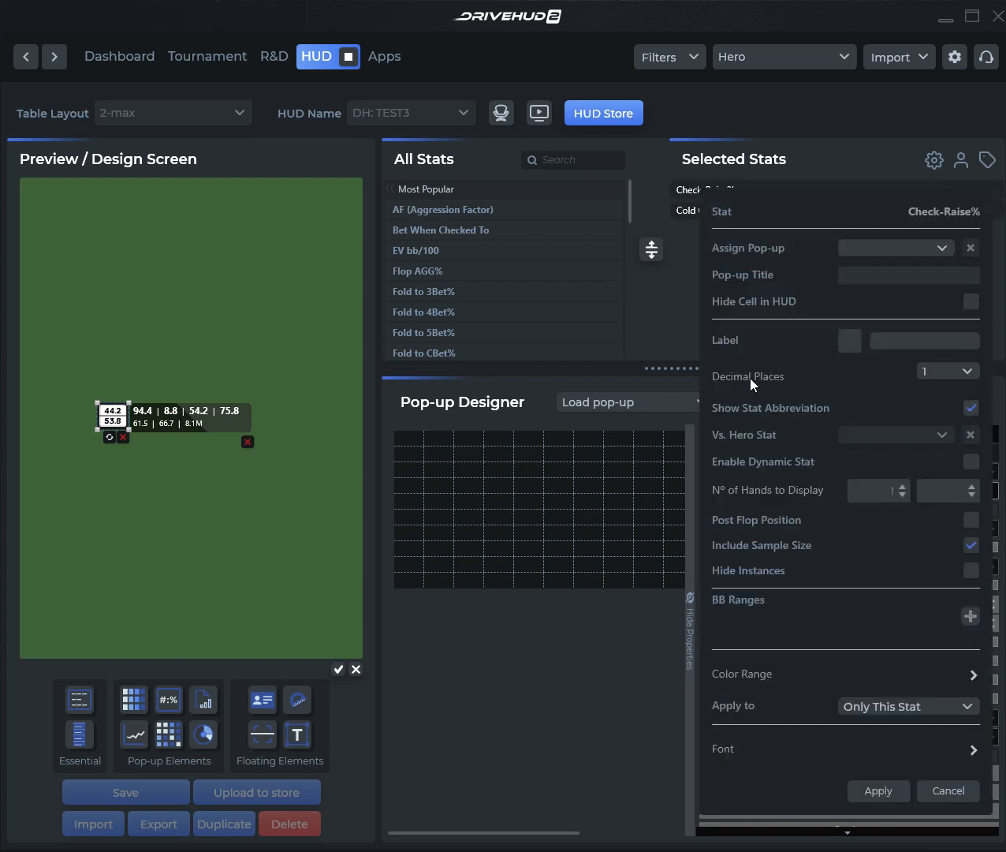
click(669, 289)
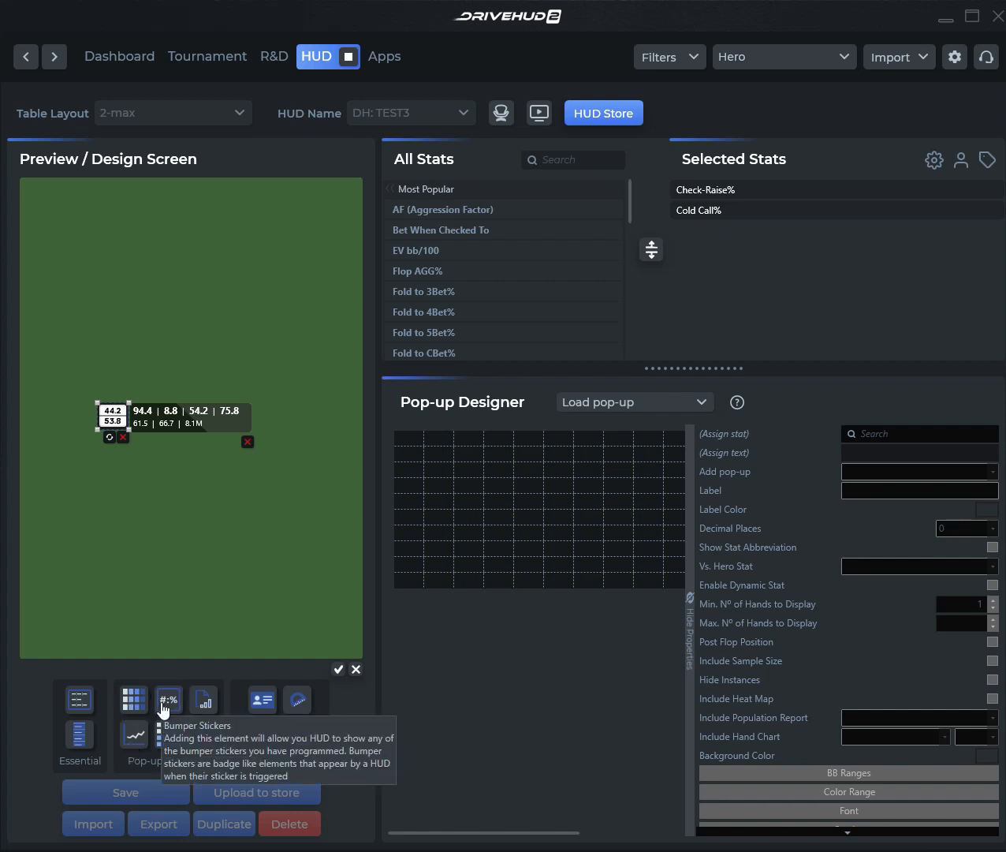
- Add a Bumper Stickers element and position it directly above the main stat box
drag(162, 709, 142, 388)
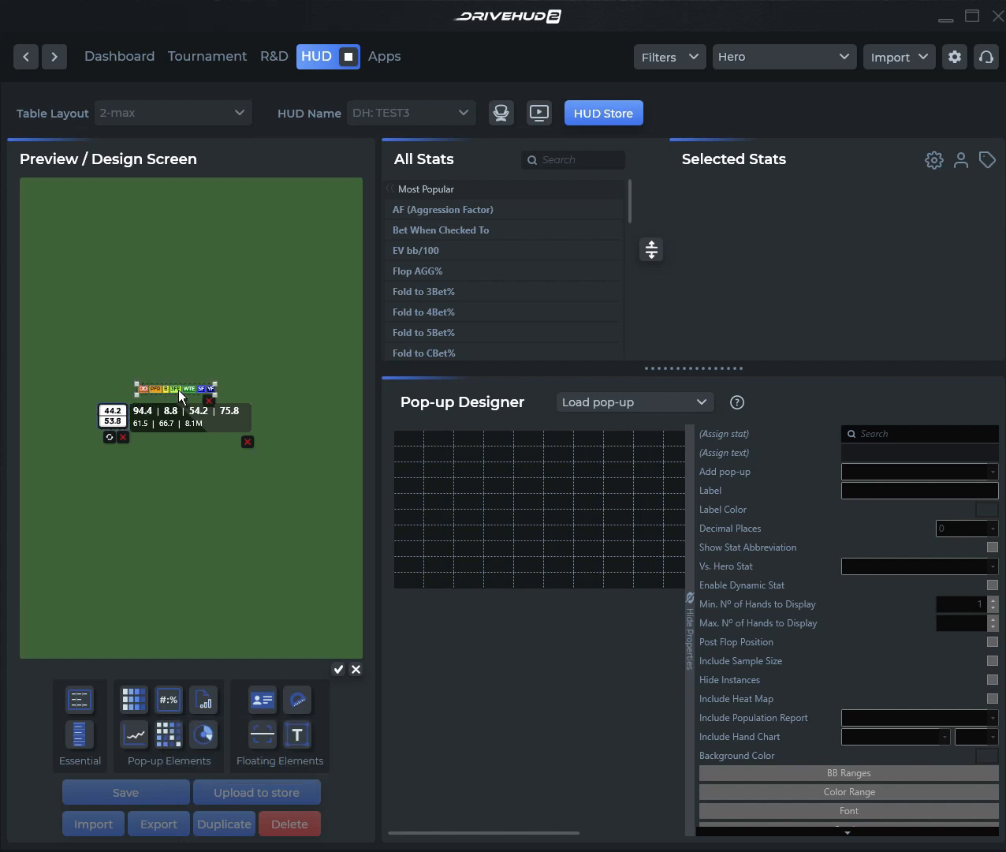
drag(172, 385, 167, 375)
drag(180, 369, 181, 395)
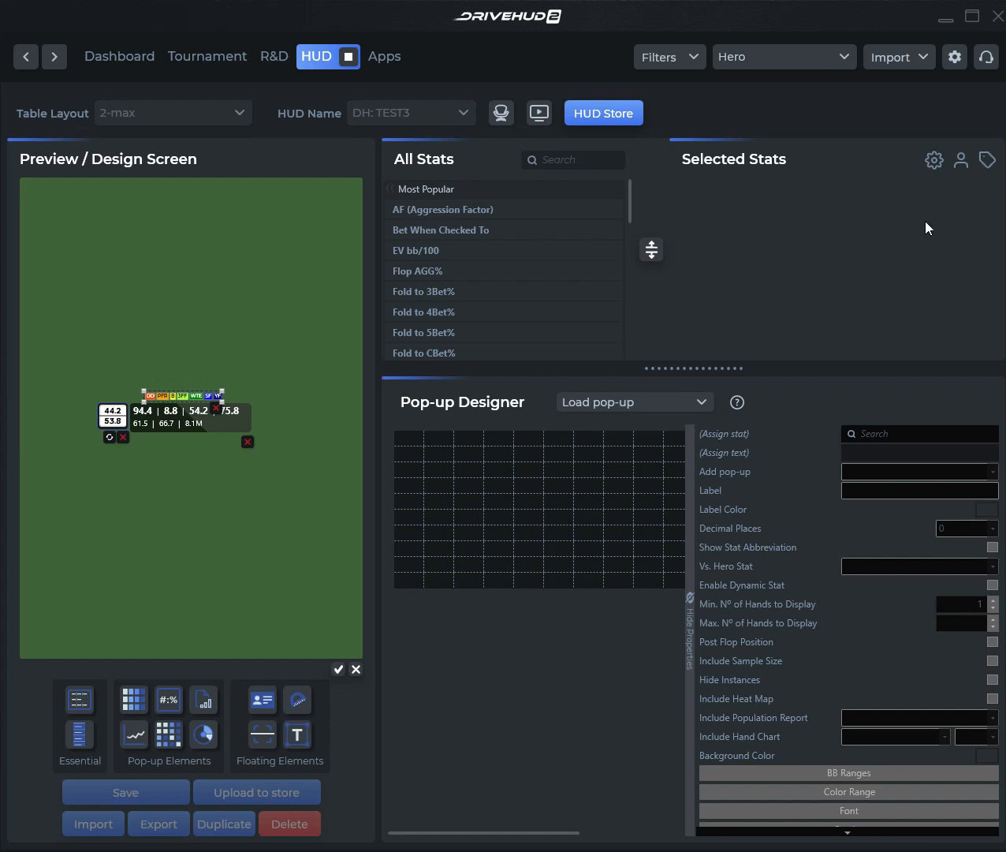
- Examine the bumper sticker definitions, including the stat ranges of the One and Done sticker
click(988, 161)
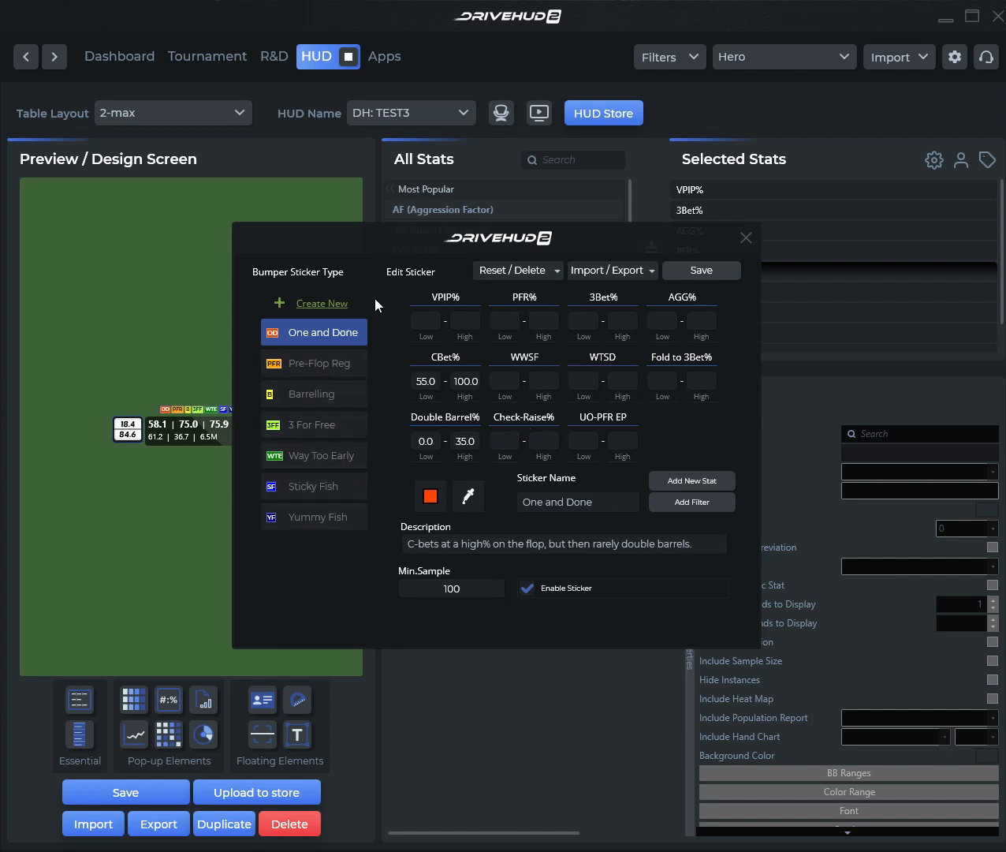
click(735, 242)
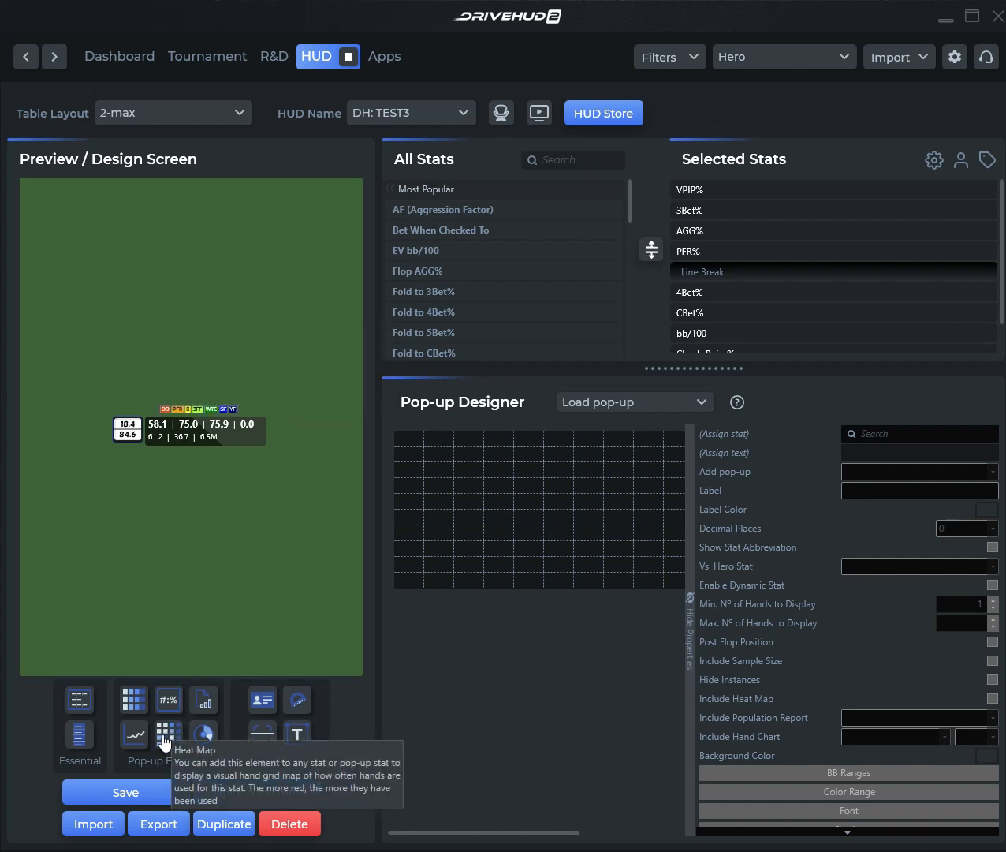
- Add a Heat Map to the Check-Raise% stat and accept its pop-up
drag(164, 740, 127, 430)
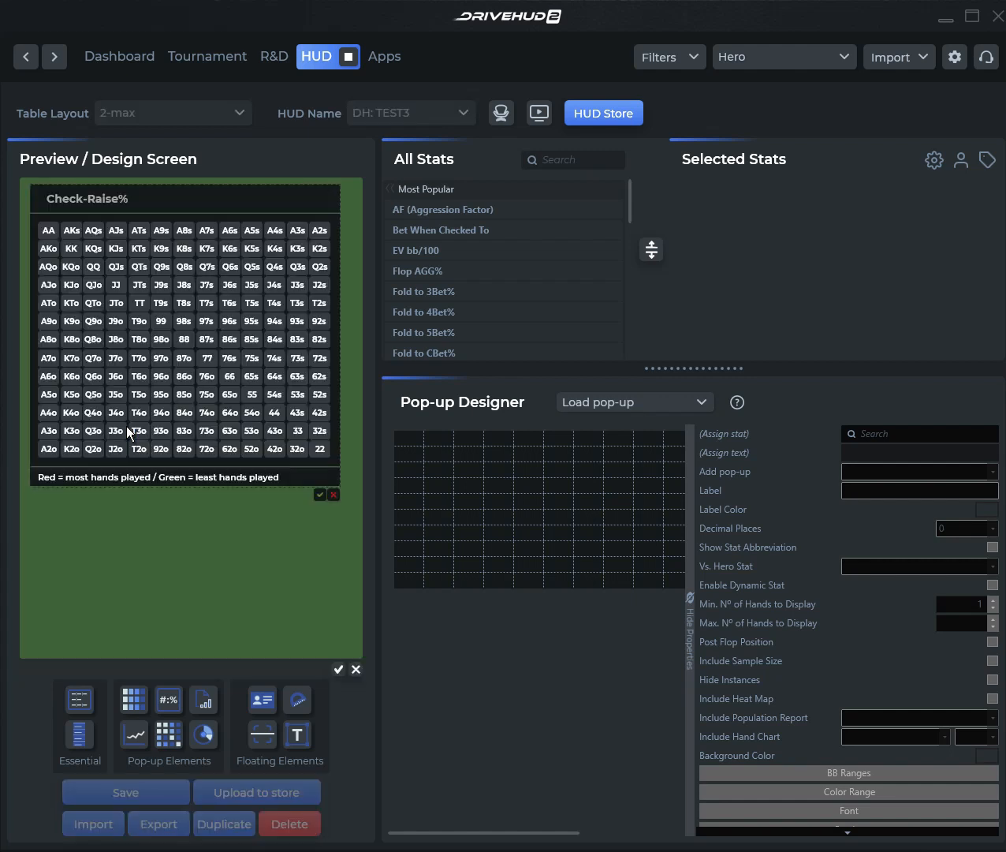
click(318, 496)
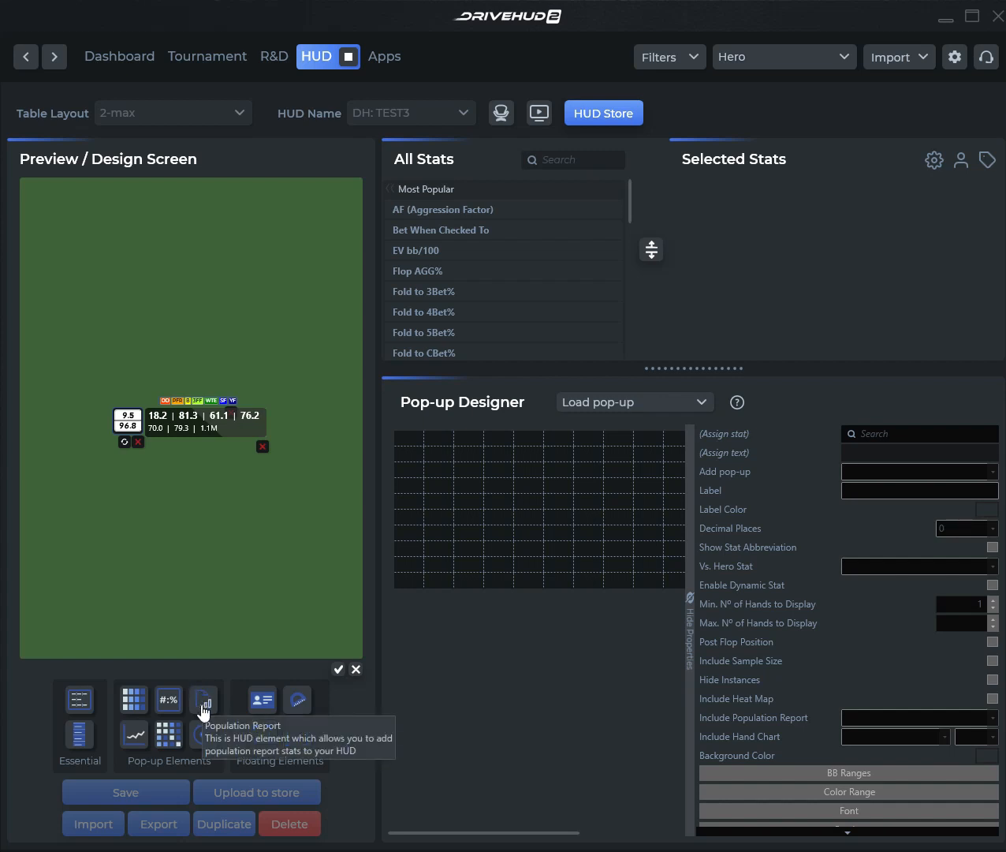
- Add a Population Report to only the CBet% stat using 5_10nl pop report, and accept its pop-up
drag(202, 710, 183, 432)
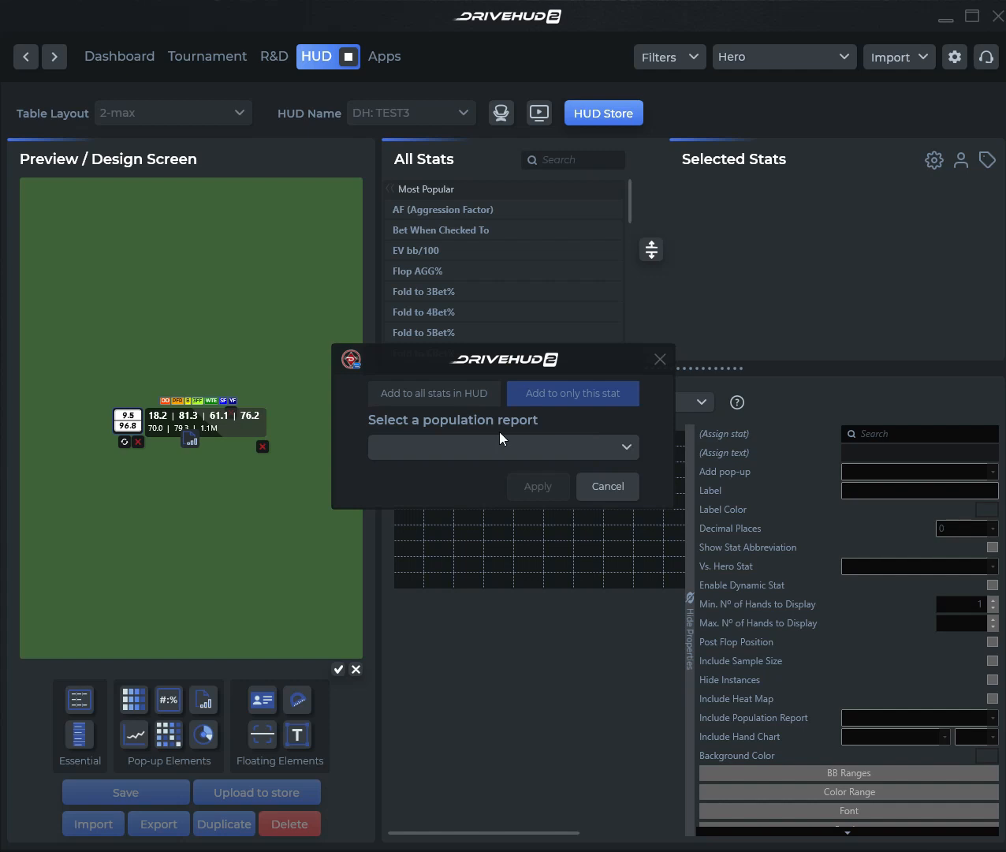
click(627, 447)
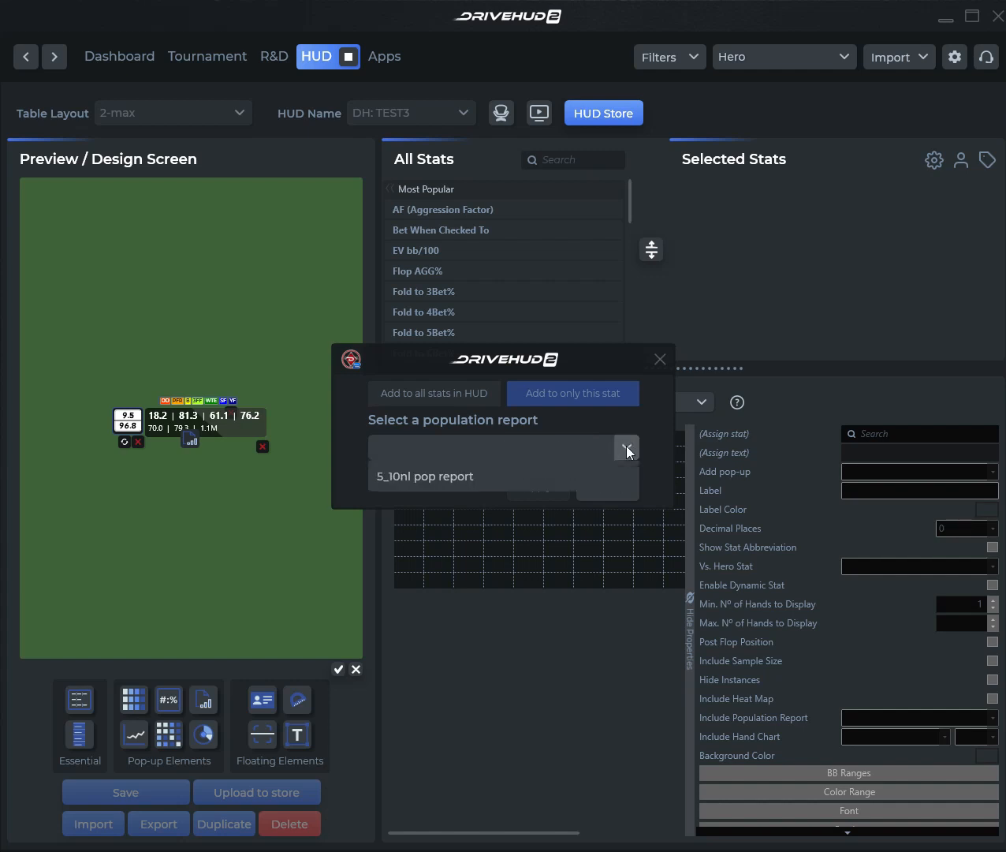
click(569, 407)
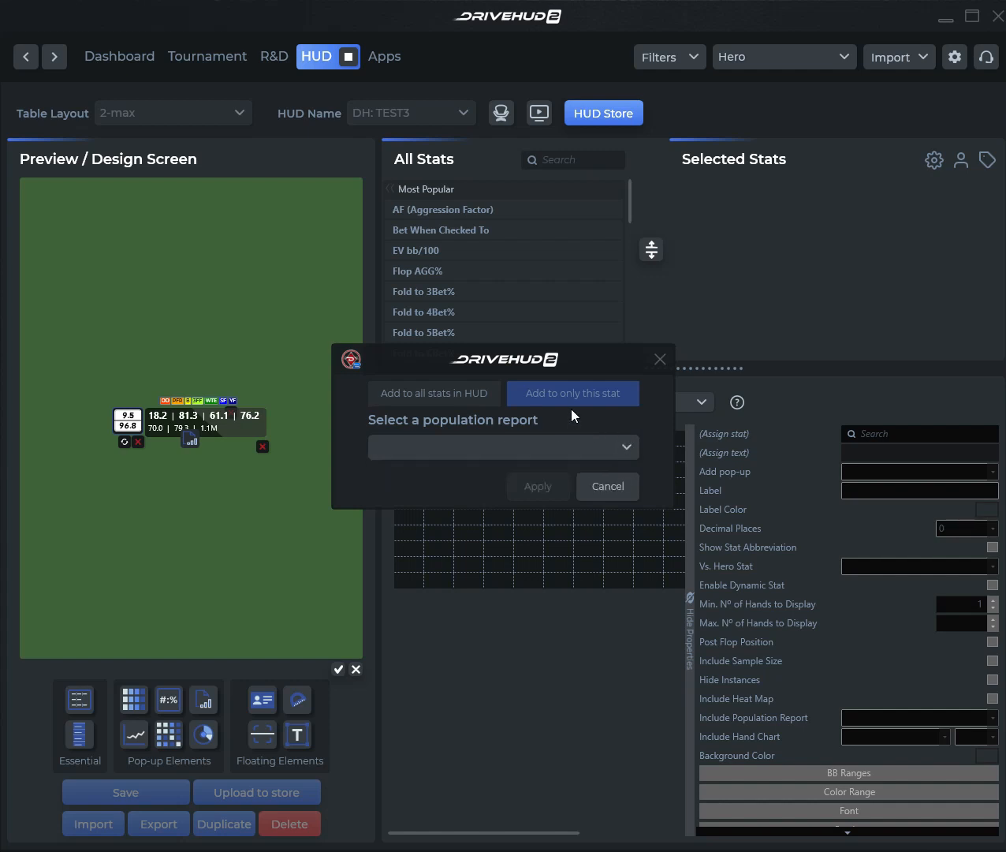
click(630, 448)
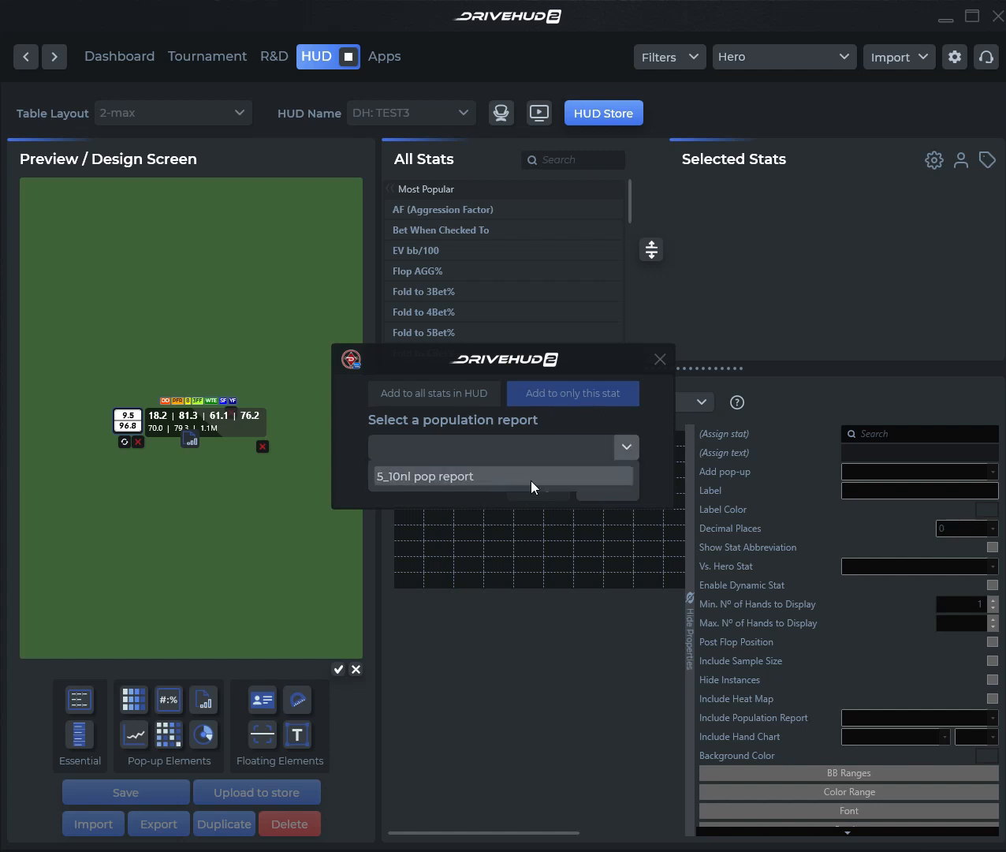
click(530, 478)
click(532, 489)
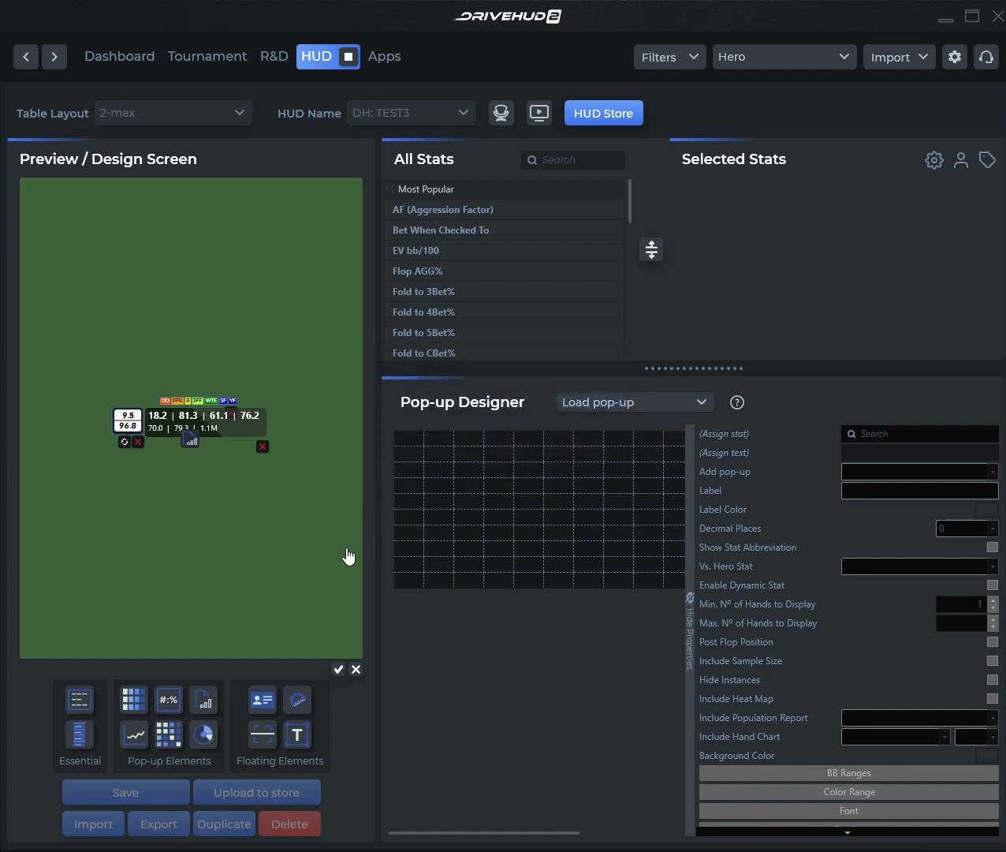
mouse_move(187, 439)
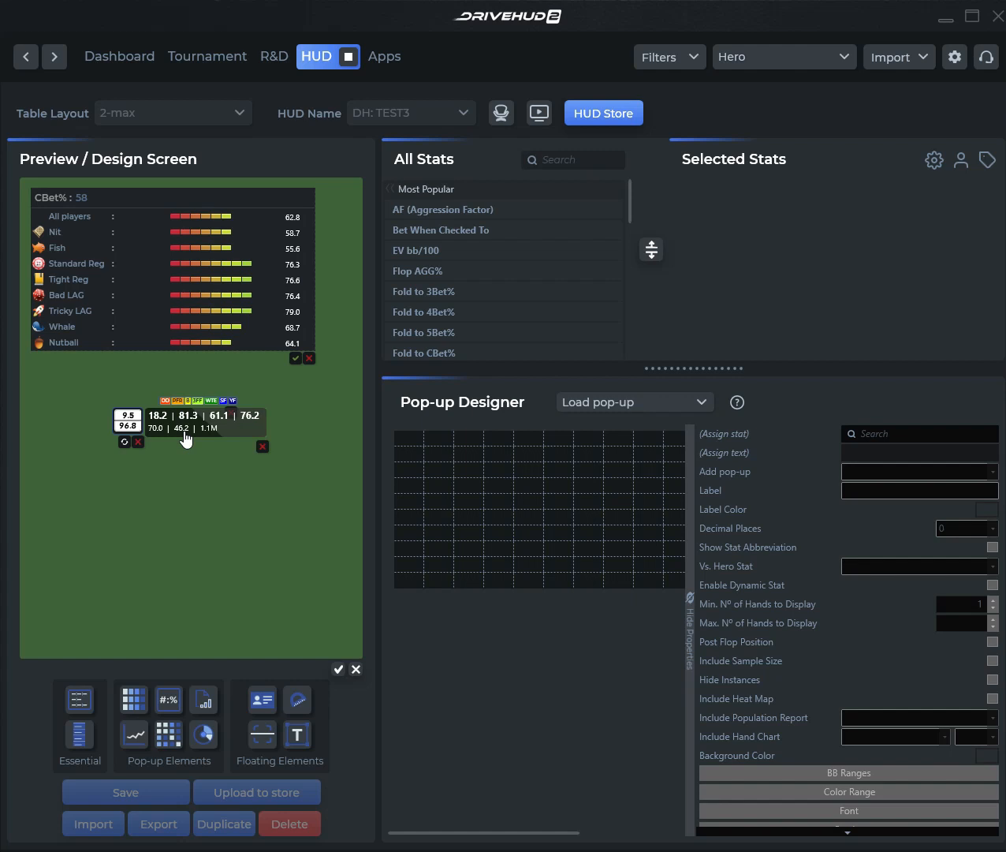
click(295, 359)
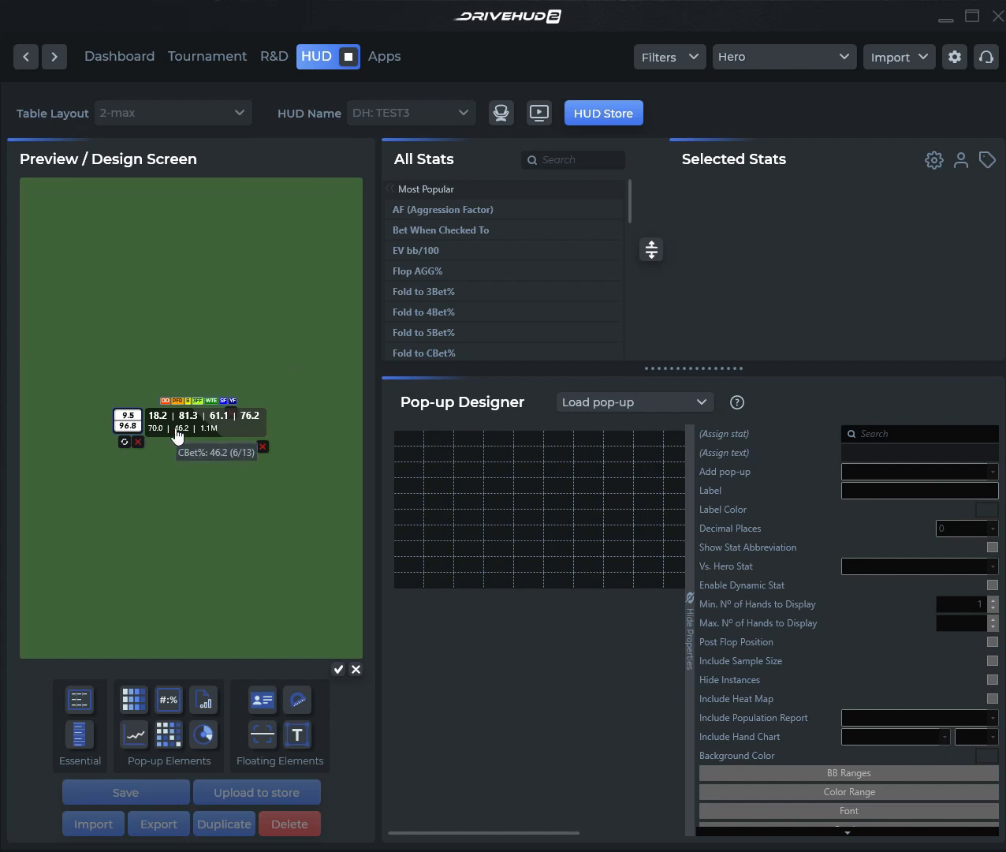
- Accept the HUD design changes and save them to the DH: TEST3 layout
click(339, 669)
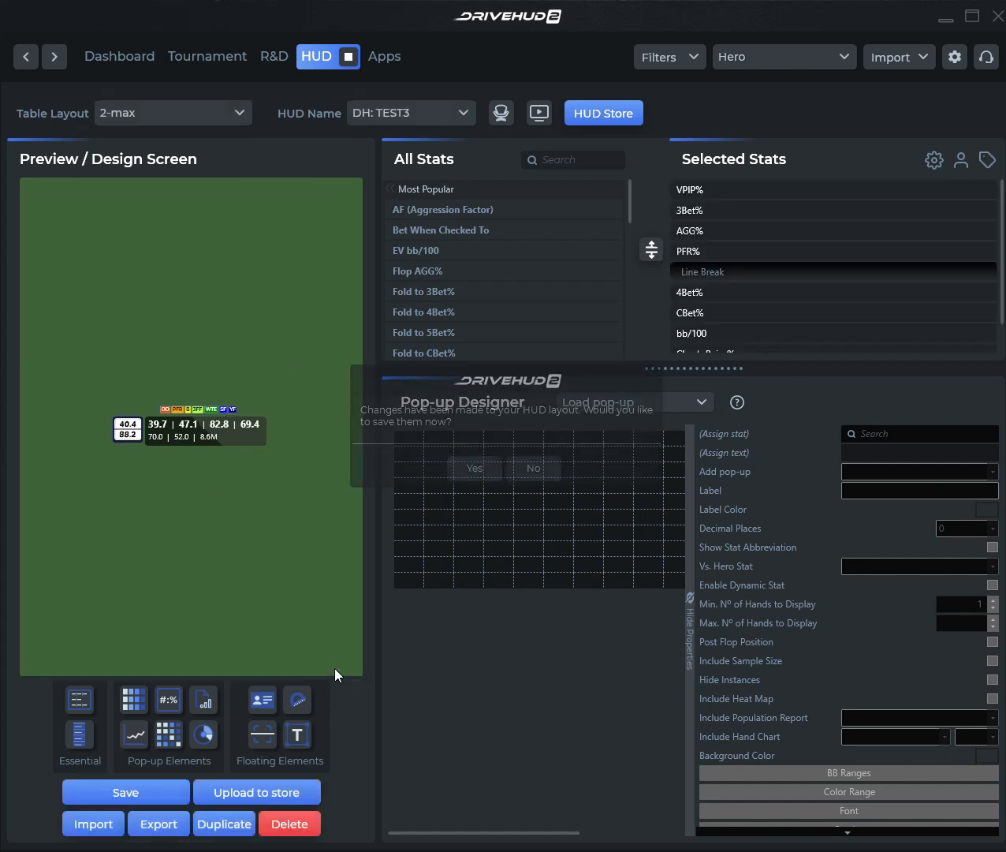
click(472, 473)
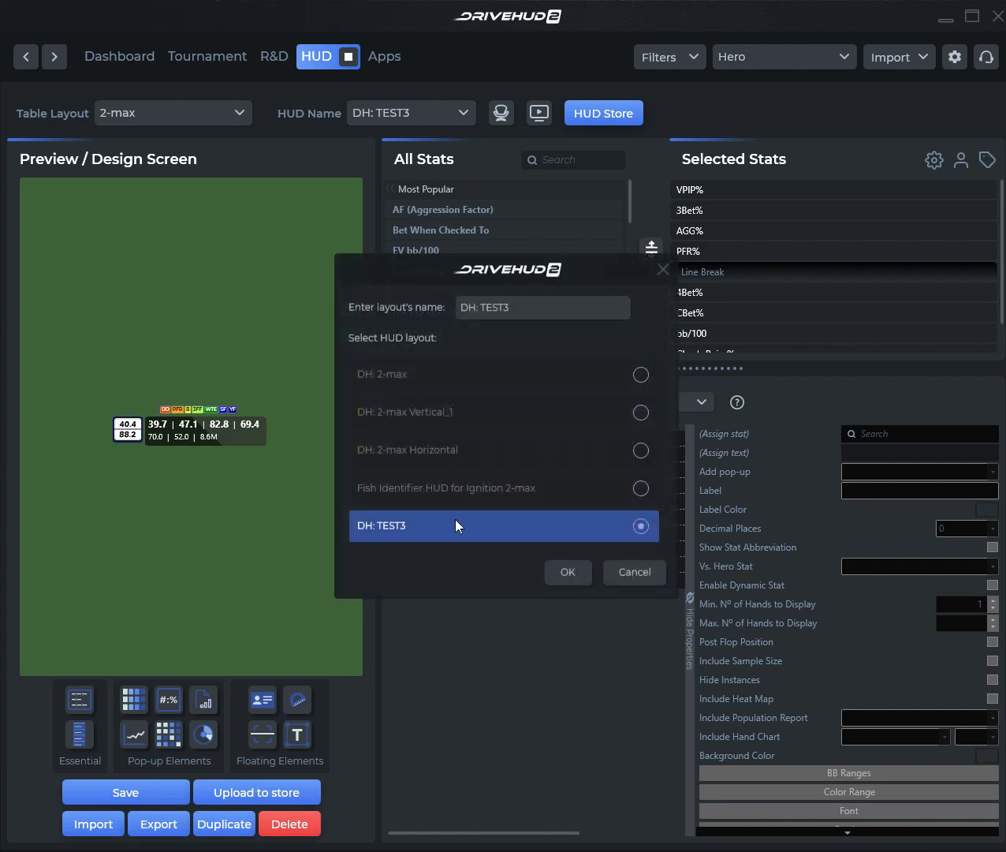
click(557, 570)
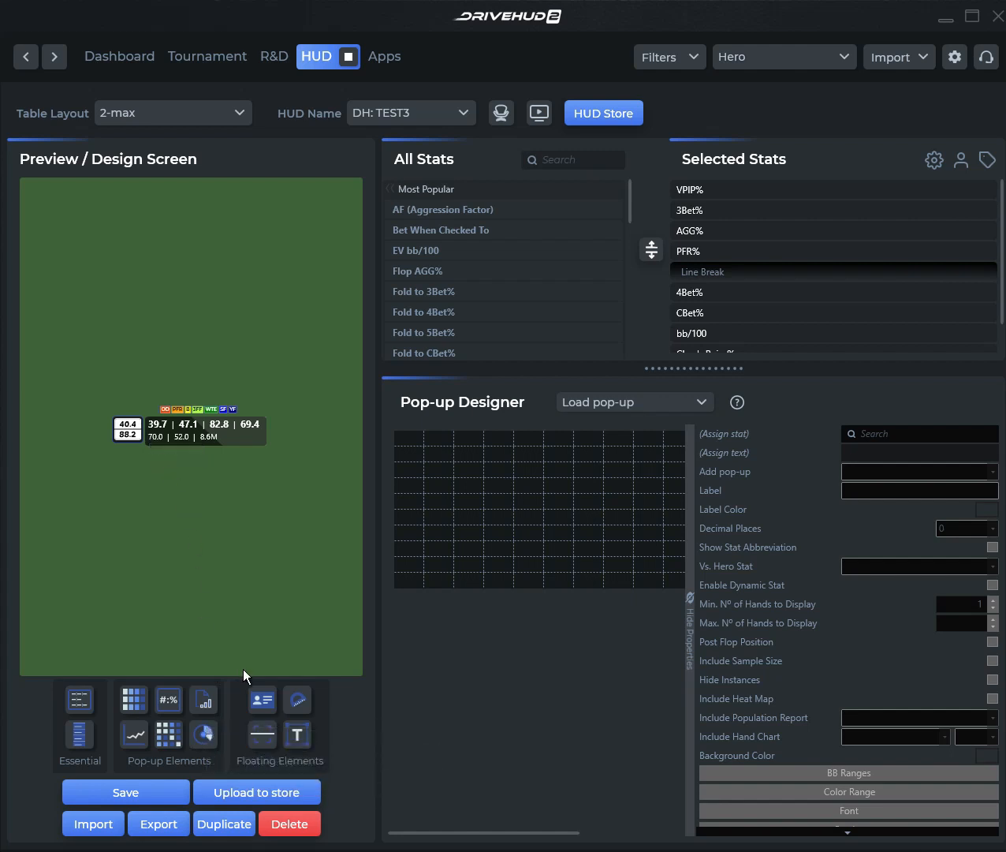
drag(203, 734, 150, 445)
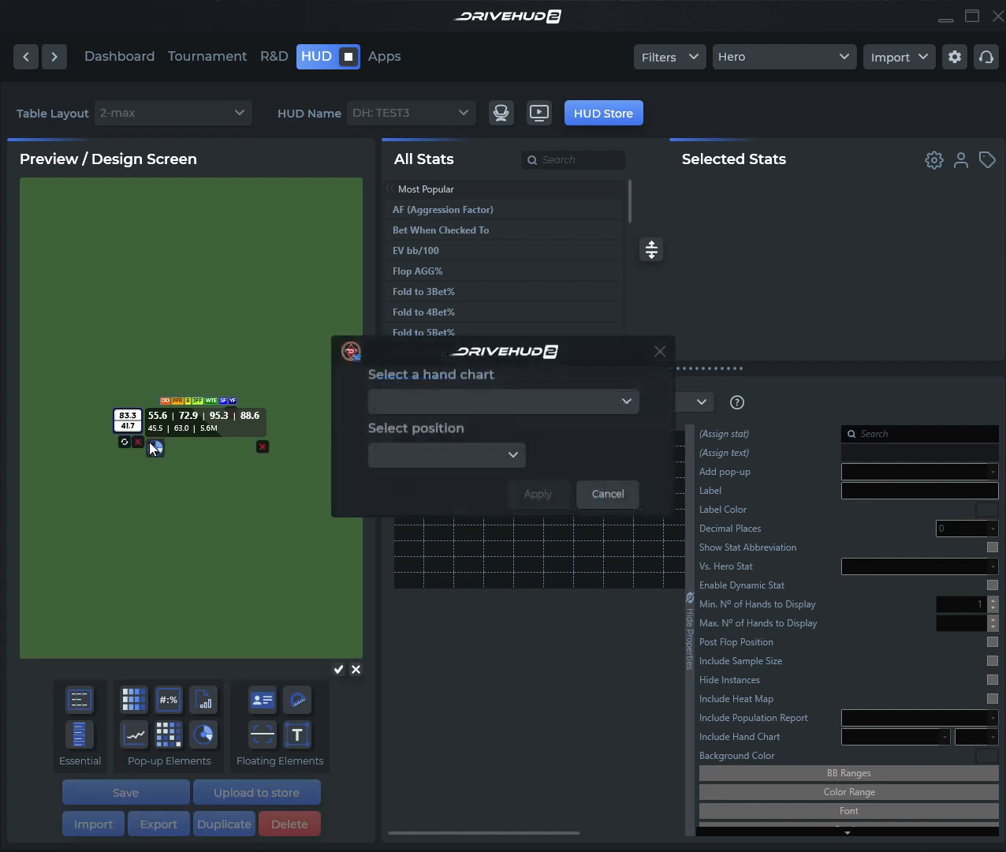
click(628, 402)
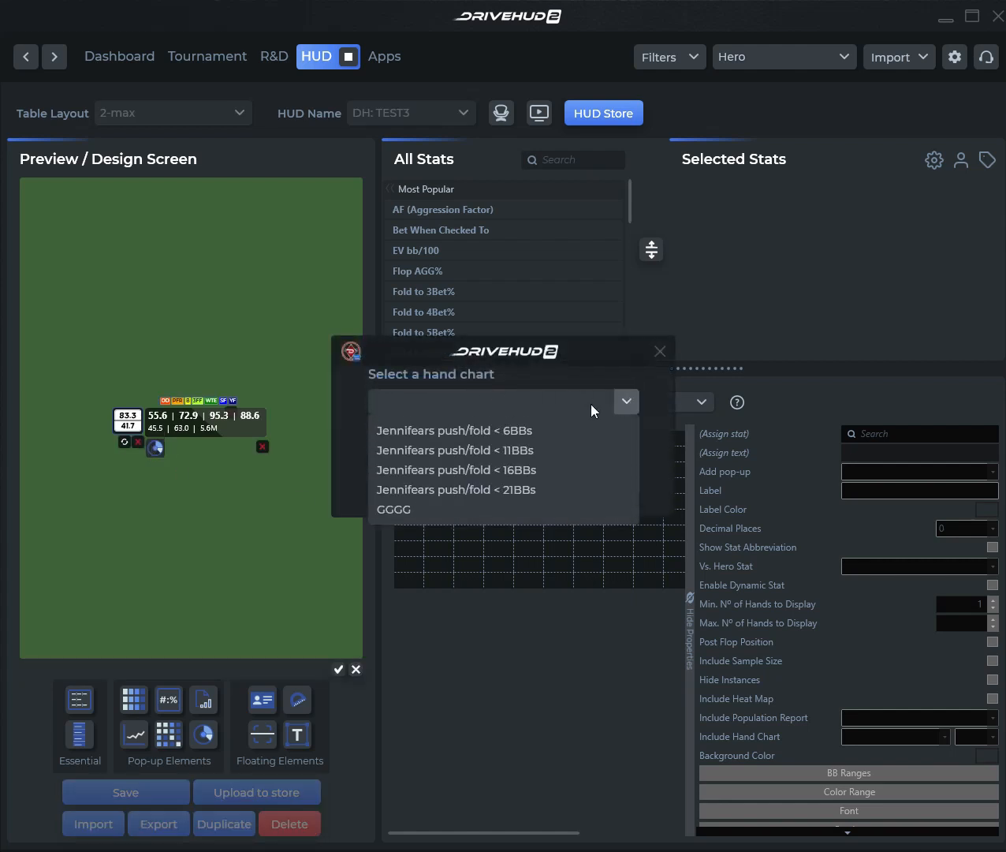
click(487, 495)
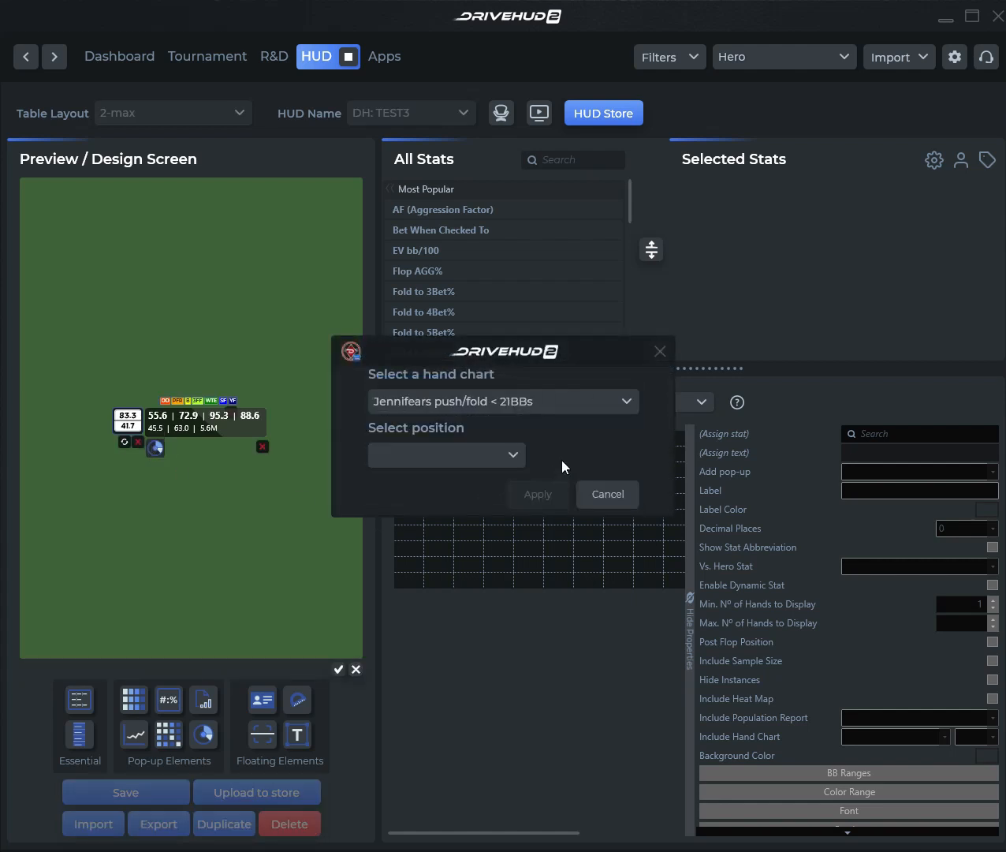
click(508, 461)
scroll(417, 568, down, 1)
scroll(417, 568, up, 1)
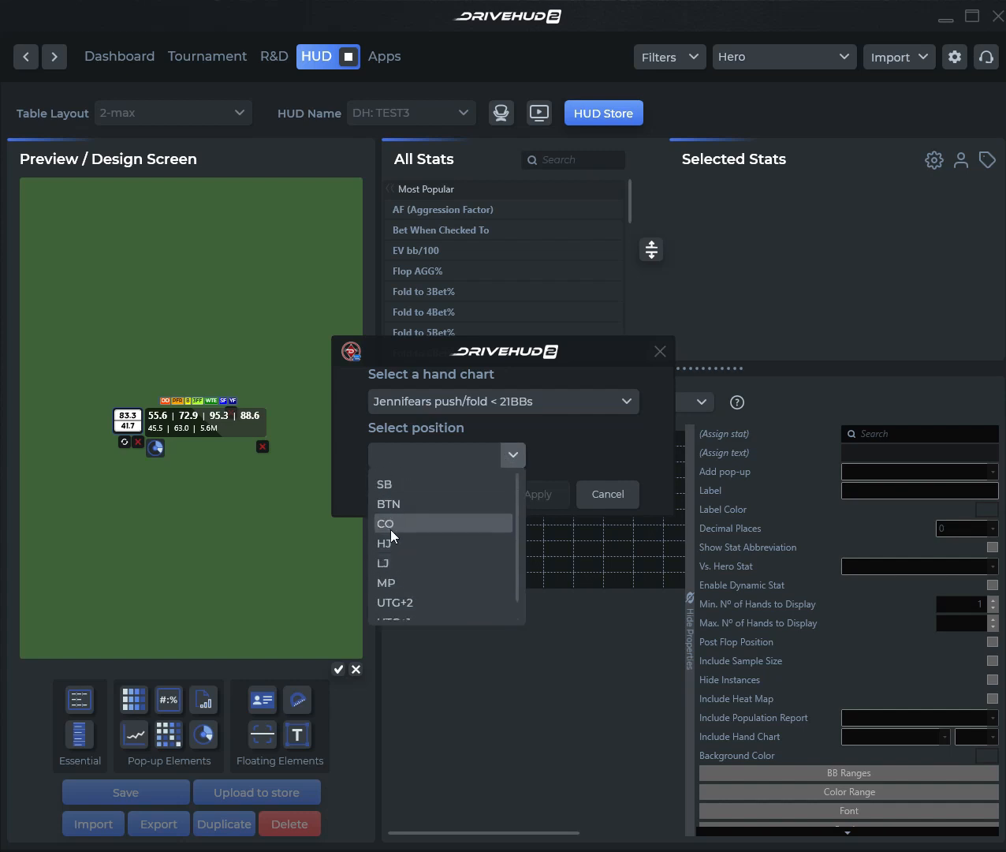
click(564, 452)
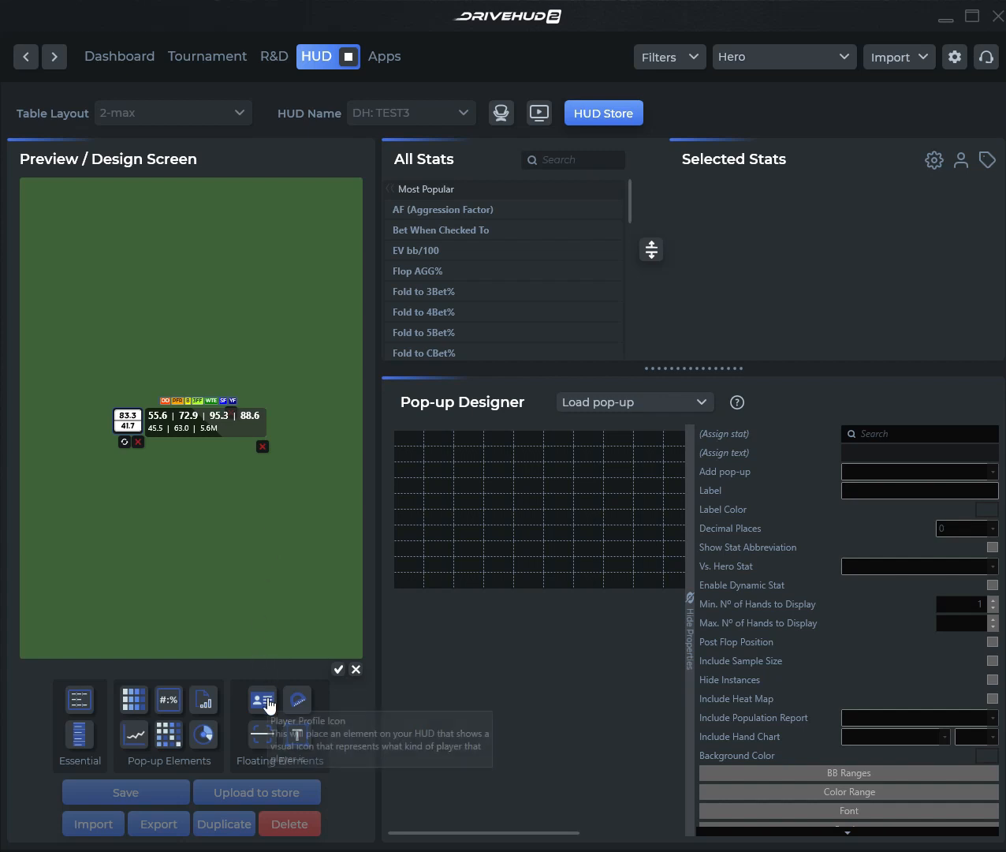
- Place a Player Profile Icon beside the main stat box's right end and insert another before 4Bet% in its second row
drag(265, 707, 278, 424)
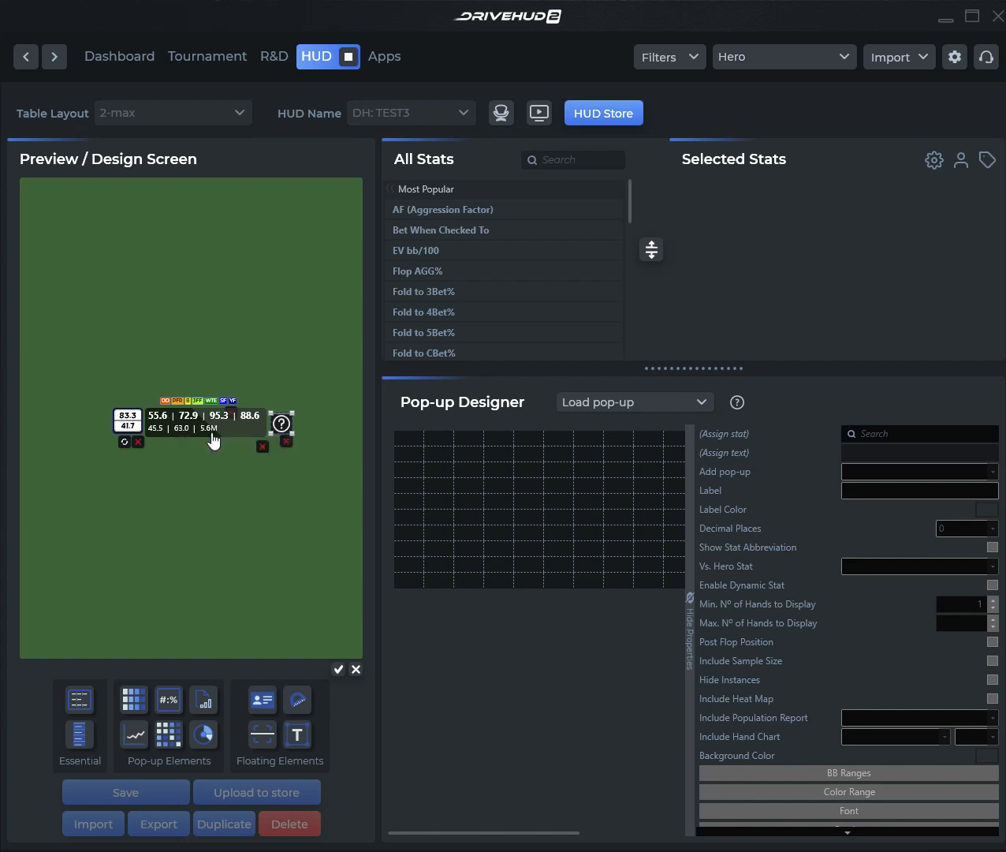
click(247, 433)
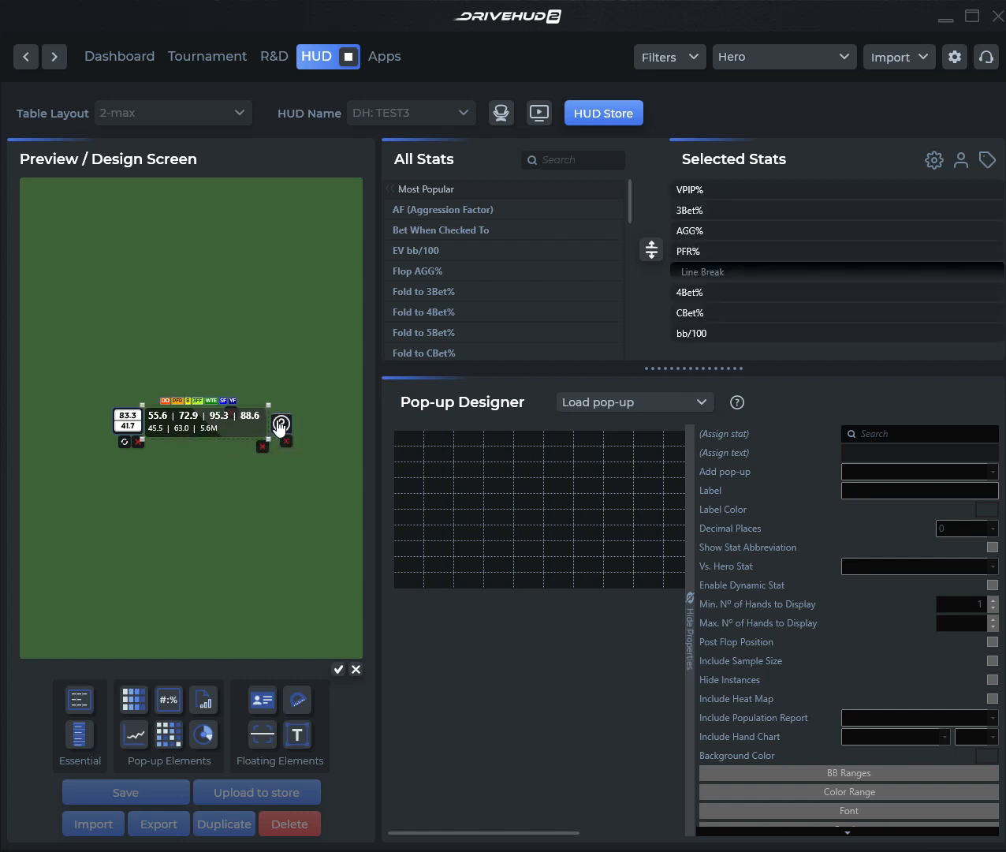
click(560, 158)
text(profile)
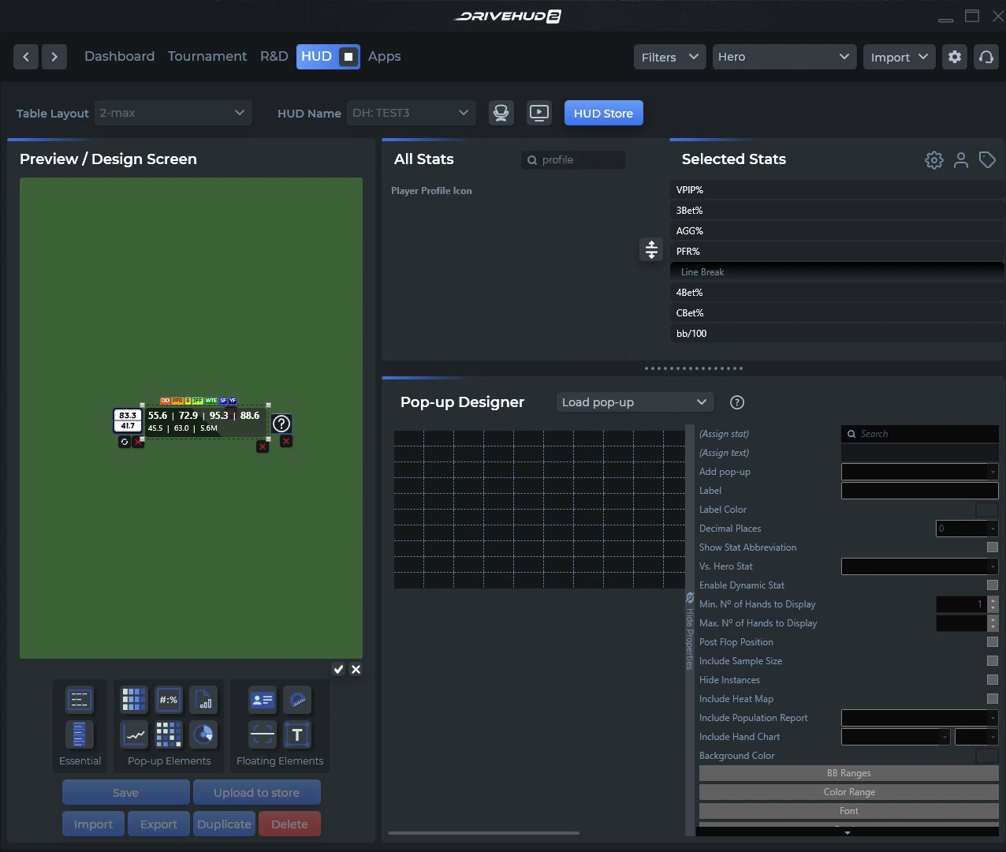
drag(464, 196, 757, 292)
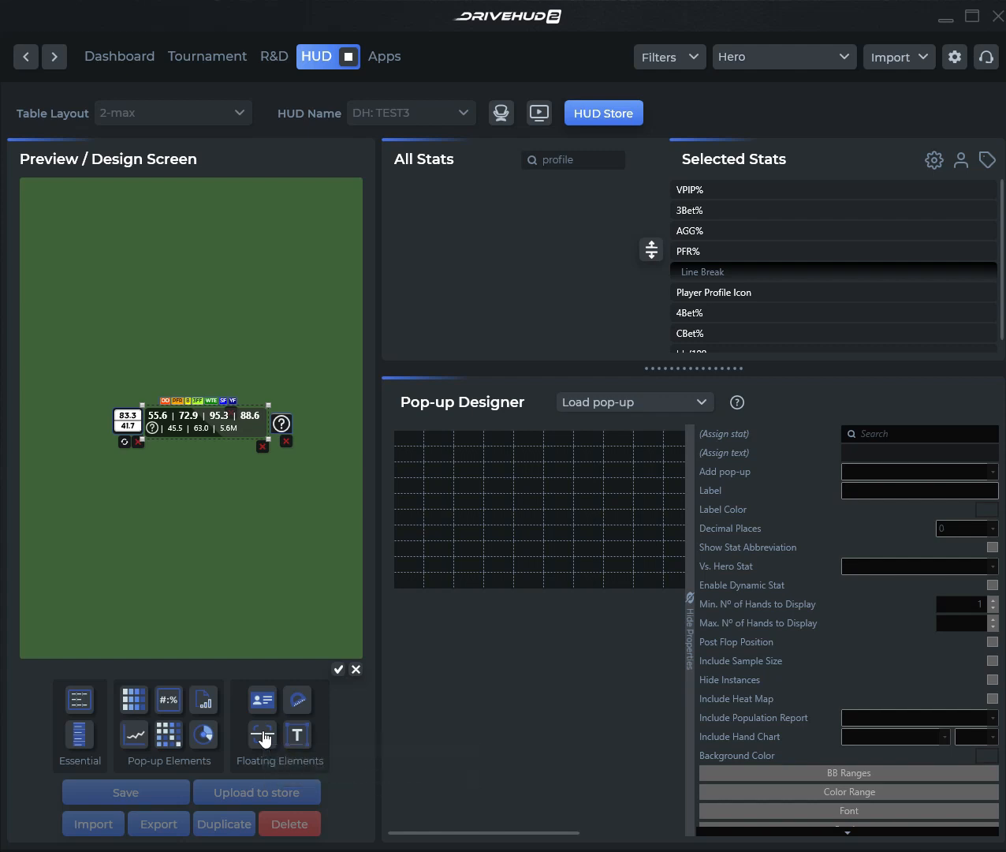
- Insert a line break between VPIP MP% and VPIP SB% in the VPIP% bar pop-up and accept the larger pop-up behind it
click(157, 417)
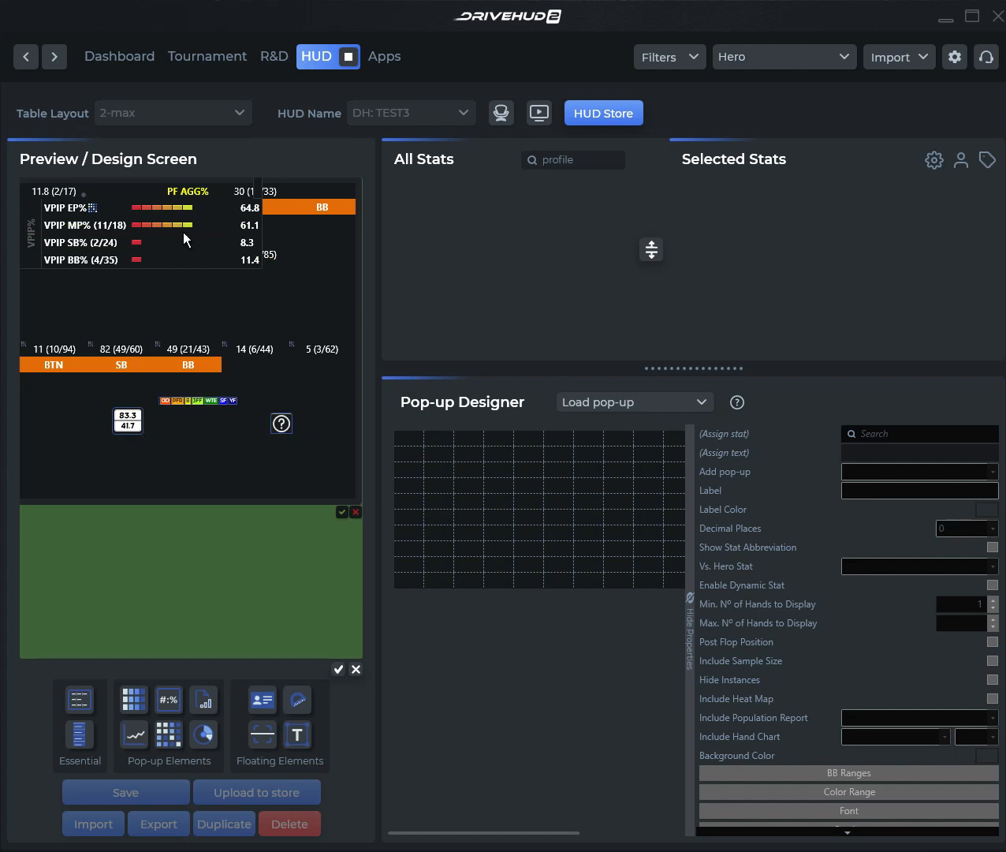
drag(264, 740, 152, 226)
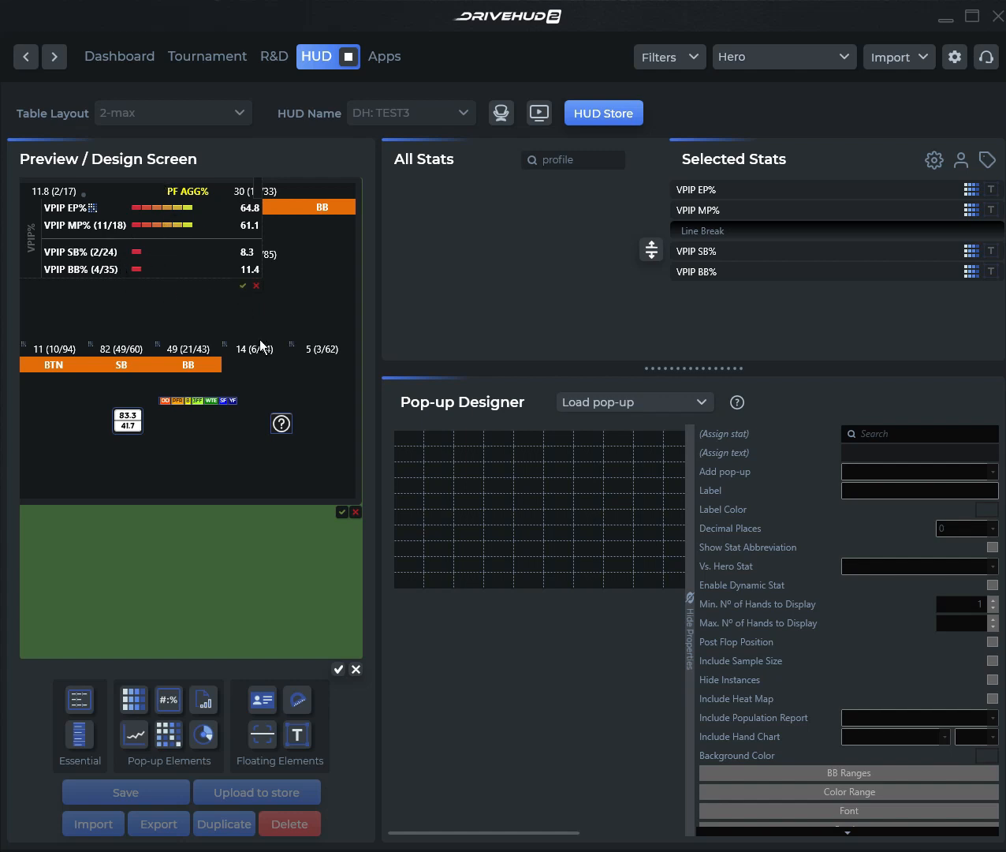
click(339, 512)
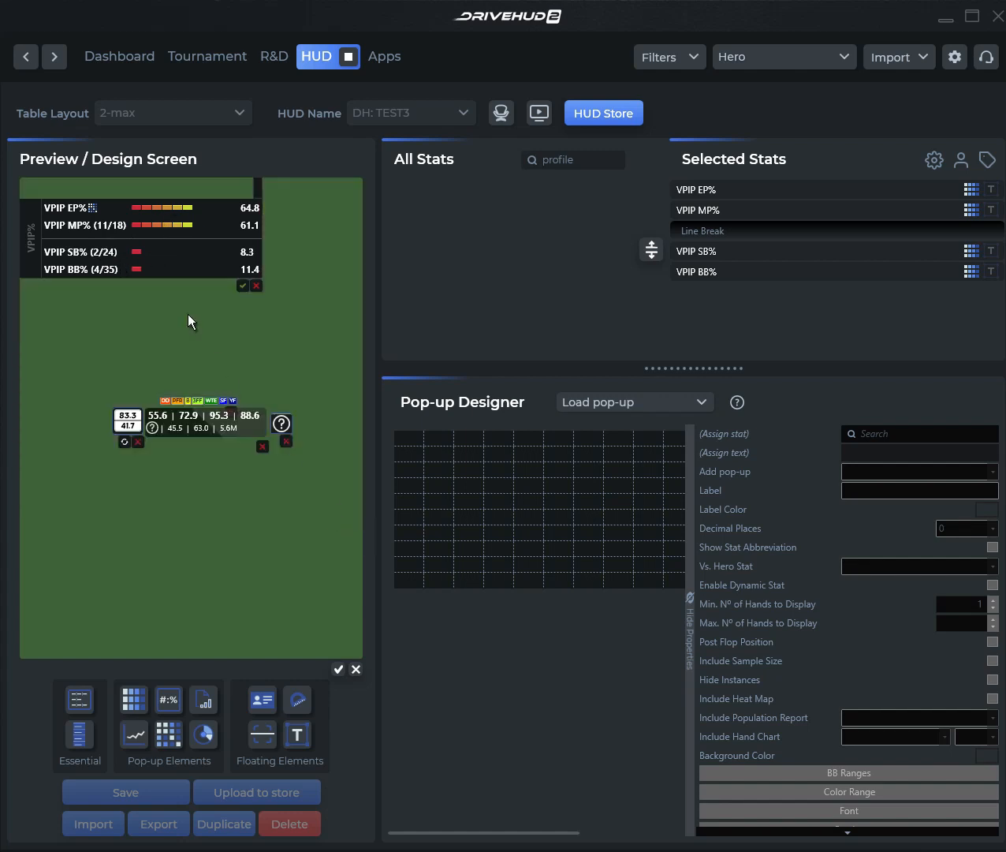
- Move the VPIP% bar pop-up just above the HUD and add line breaks after VPIP SB% and VPIP BB%
drag(149, 245, 206, 334)
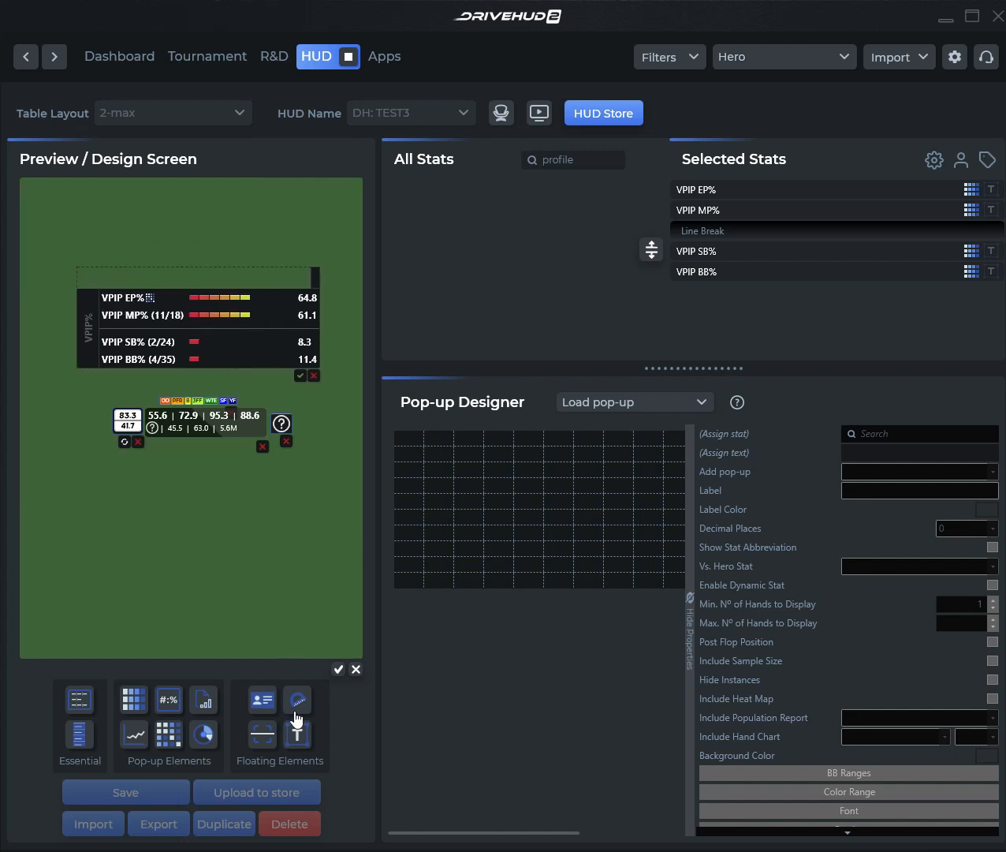
drag(263, 734, 164, 351)
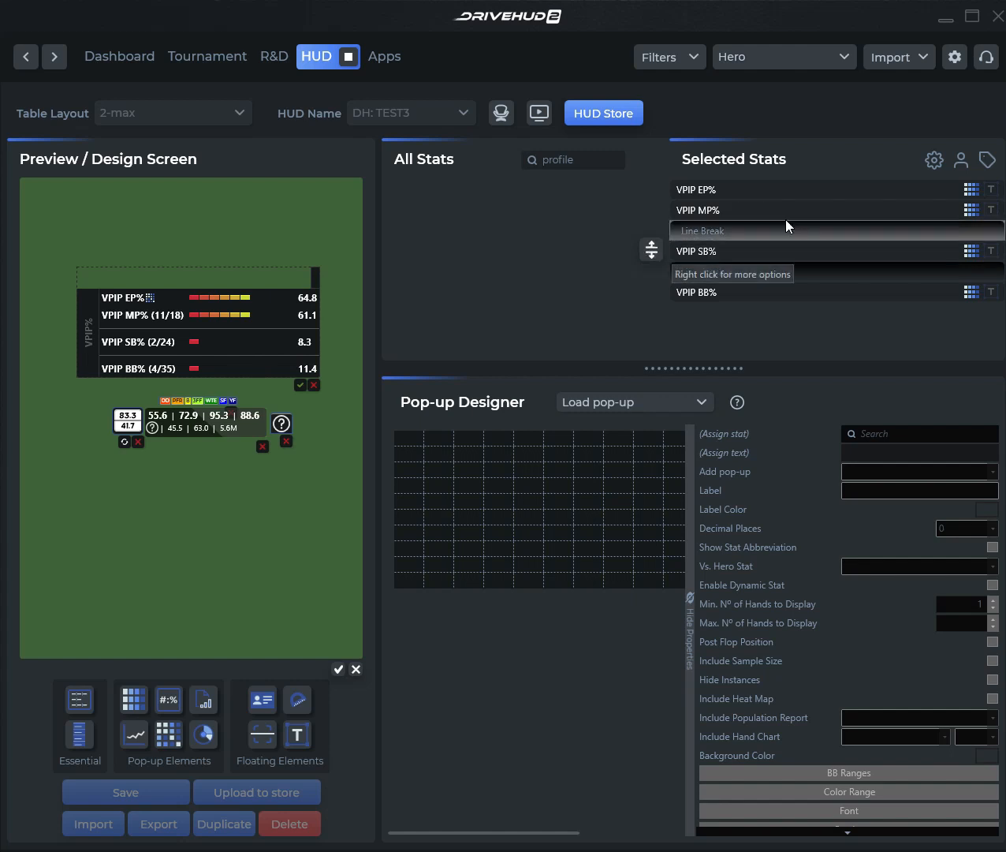
click(651, 250)
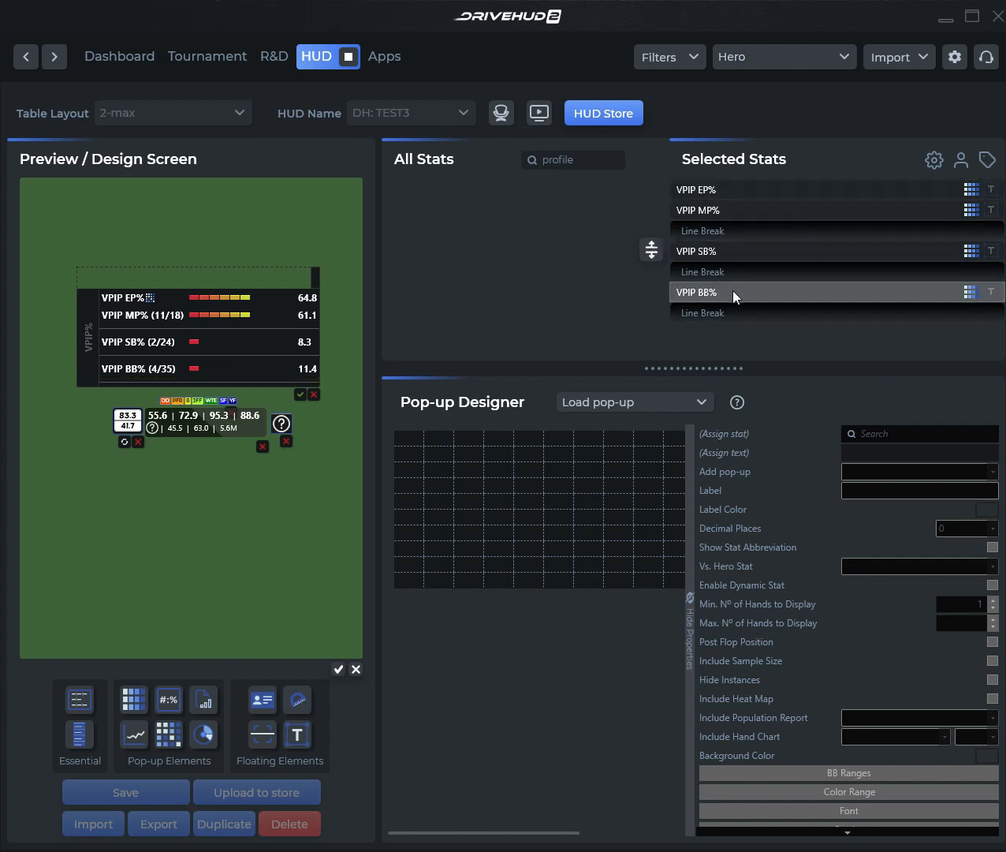
- Move the last line break in the VPIP% bar pop-up between VPIP EP% and VPIP MP% and accept the pop-up
drag(735, 305, 732, 204)
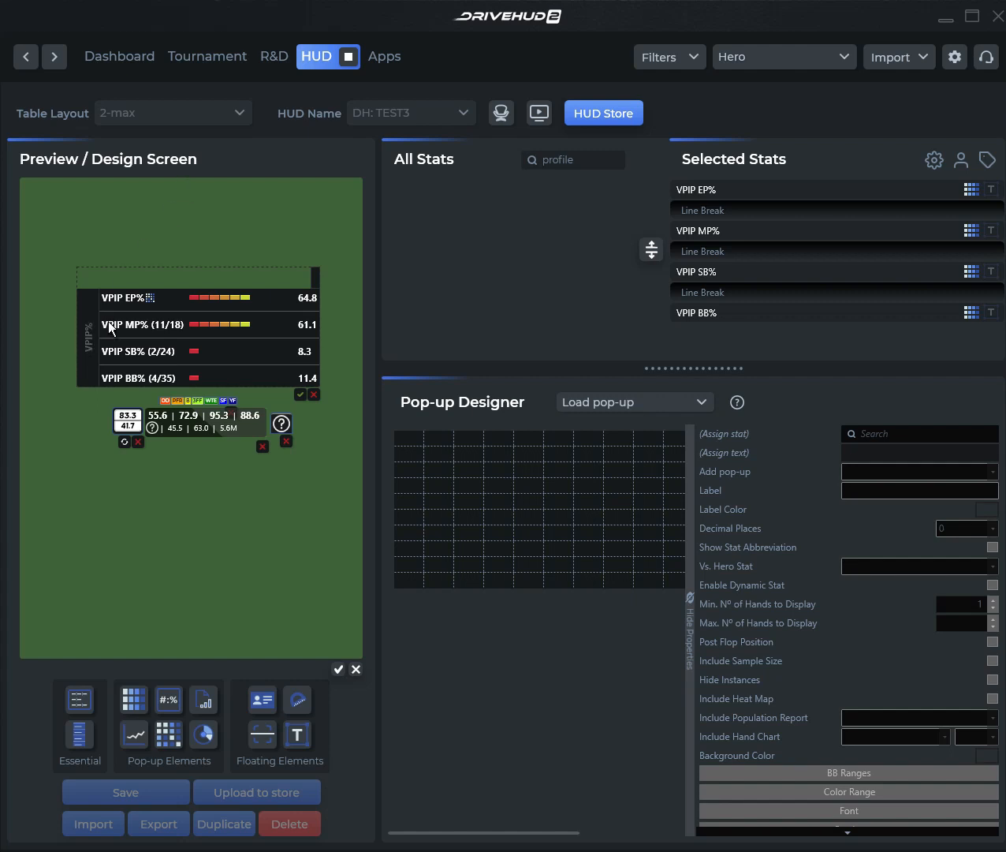
click(300, 397)
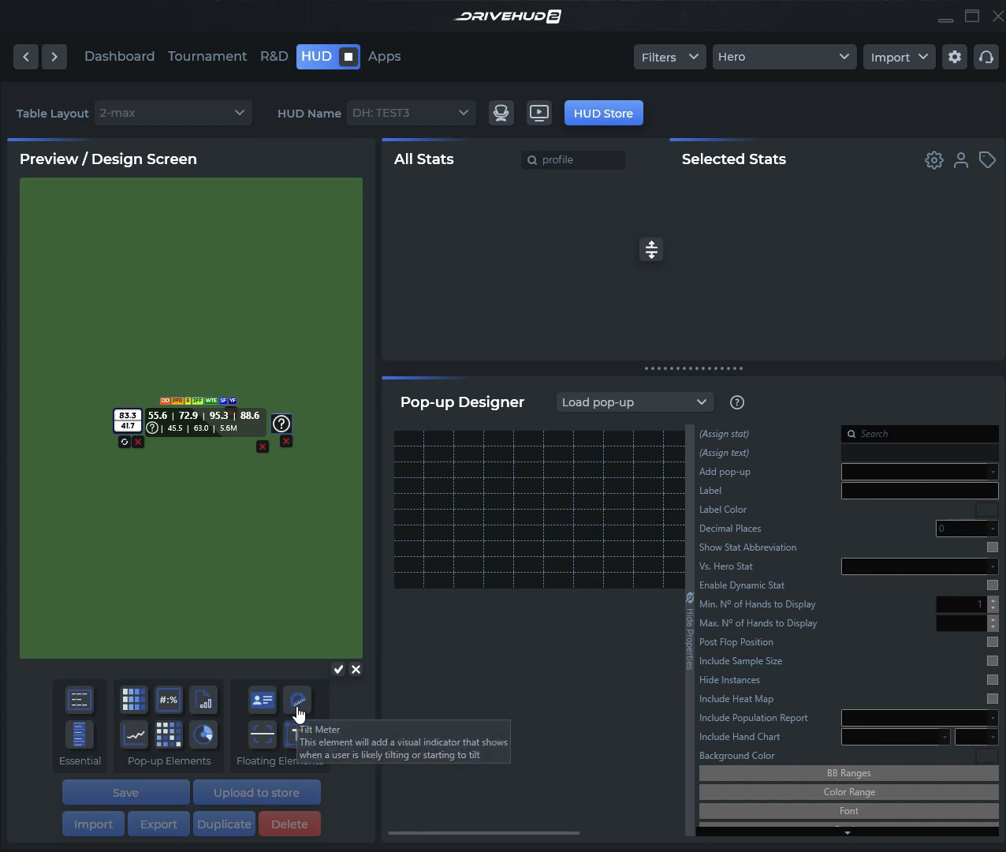
- Place a Tilt Meter above the small stat box and a text element reading 3-bet above the bumper stickers
drag(298, 700, 139, 389)
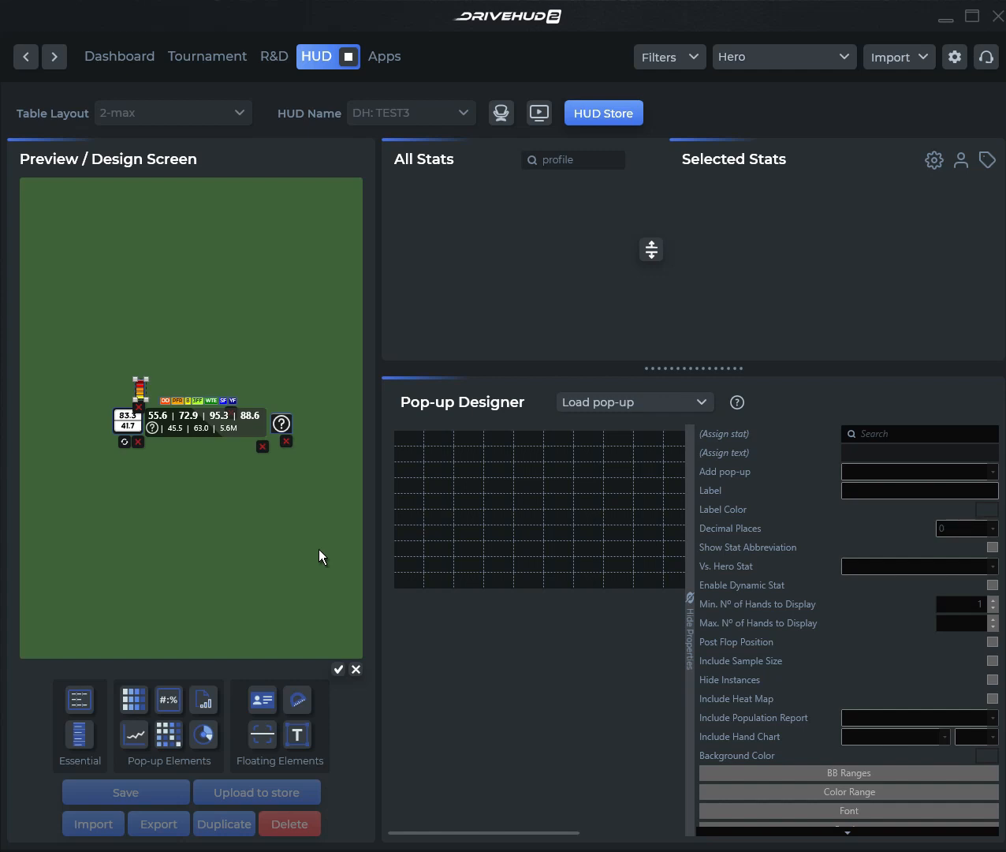
drag(297, 745, 229, 498)
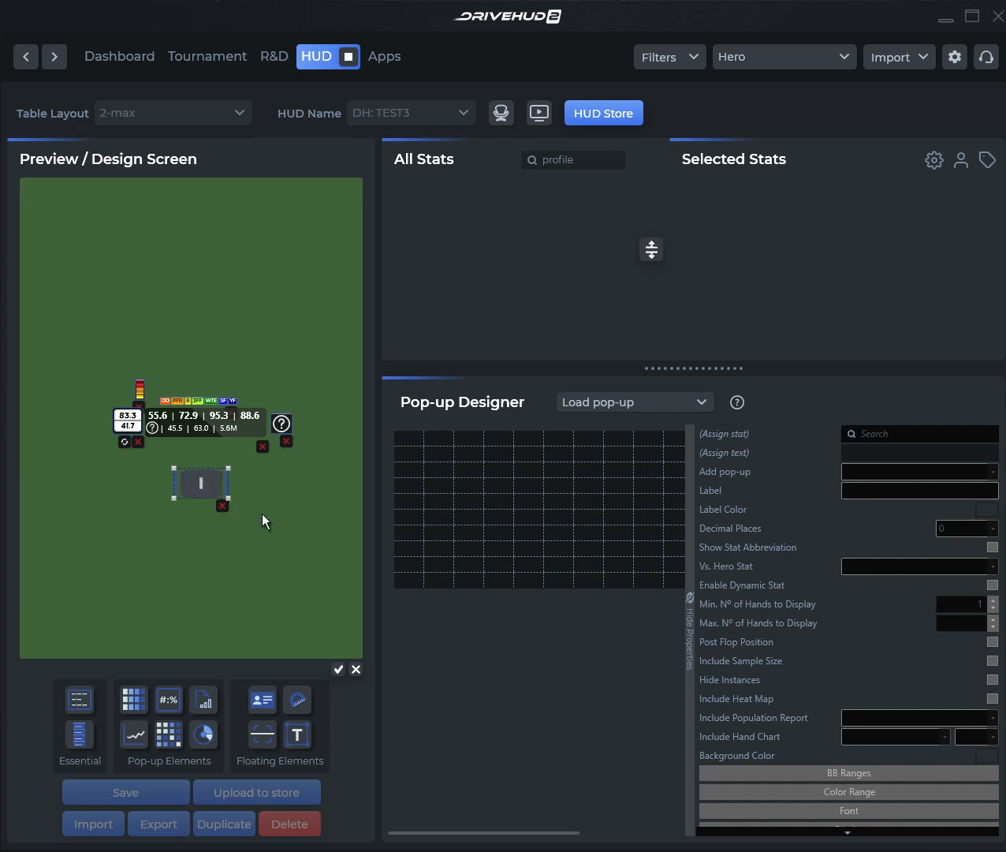
text(3-bet)
drag(181, 471, 168, 362)
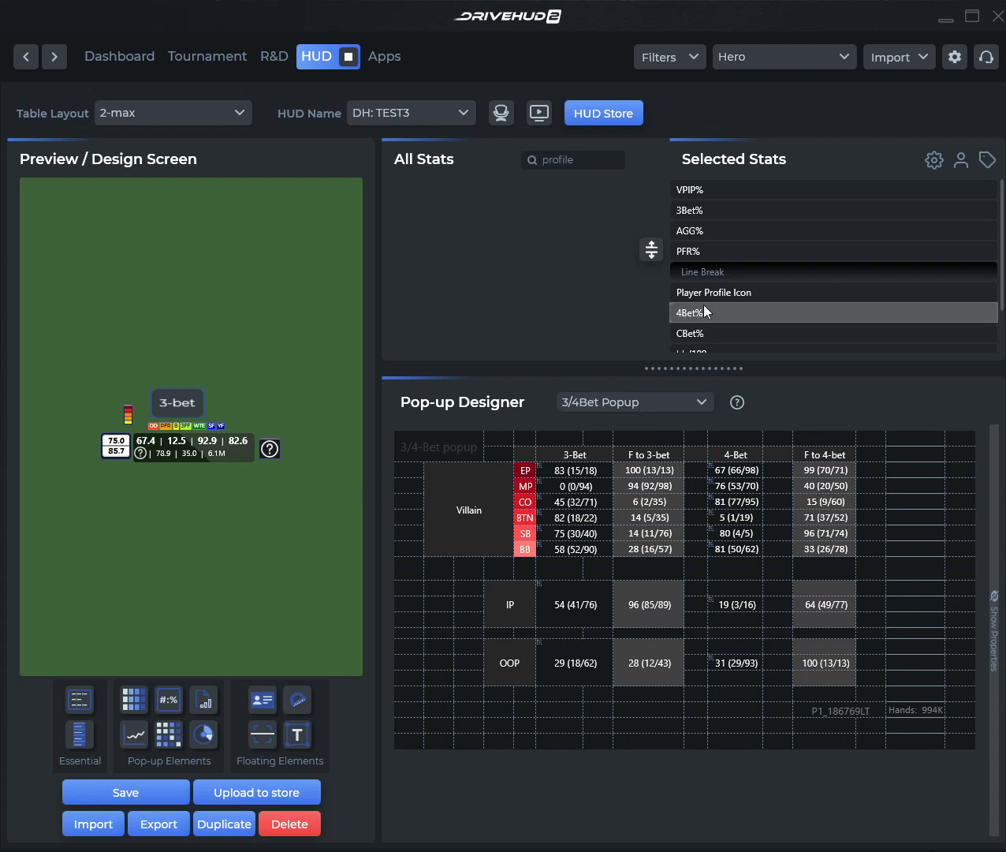
- Assign the 3/4Bet Popup to the 4Bet% stat in the main stat box
click(245, 453)
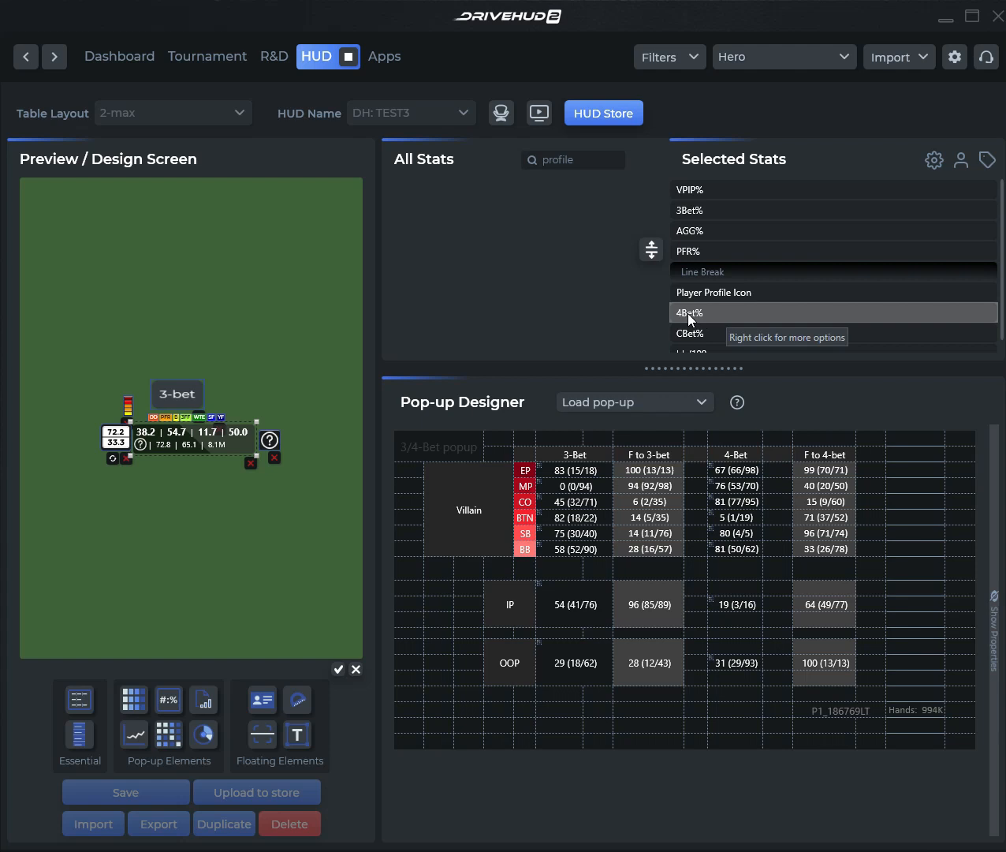
click(685, 312)
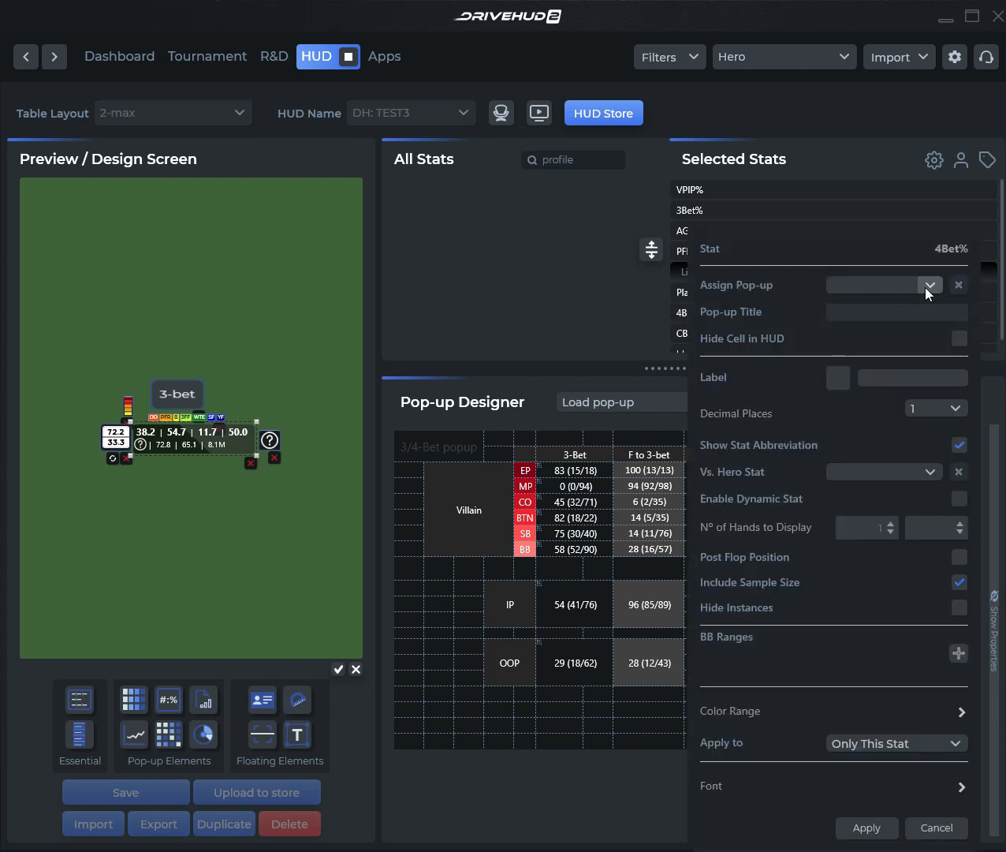
click(925, 287)
scroll(918, 322, down, 10)
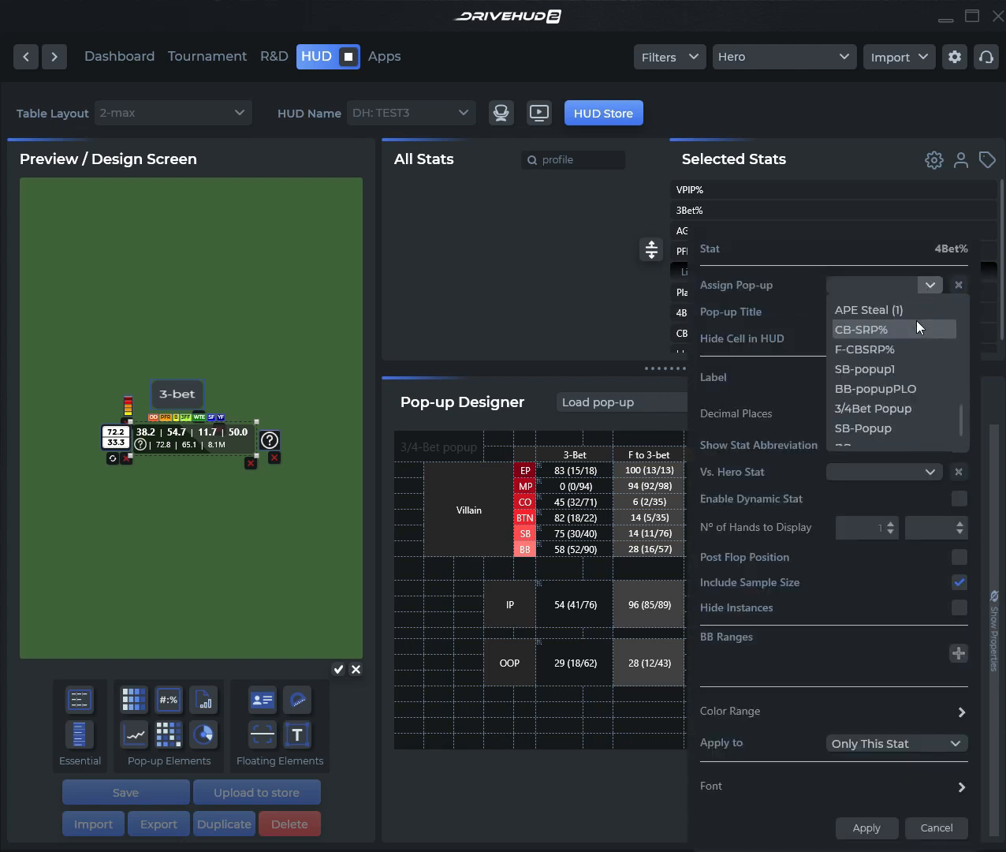
scroll(913, 320, down, 3)
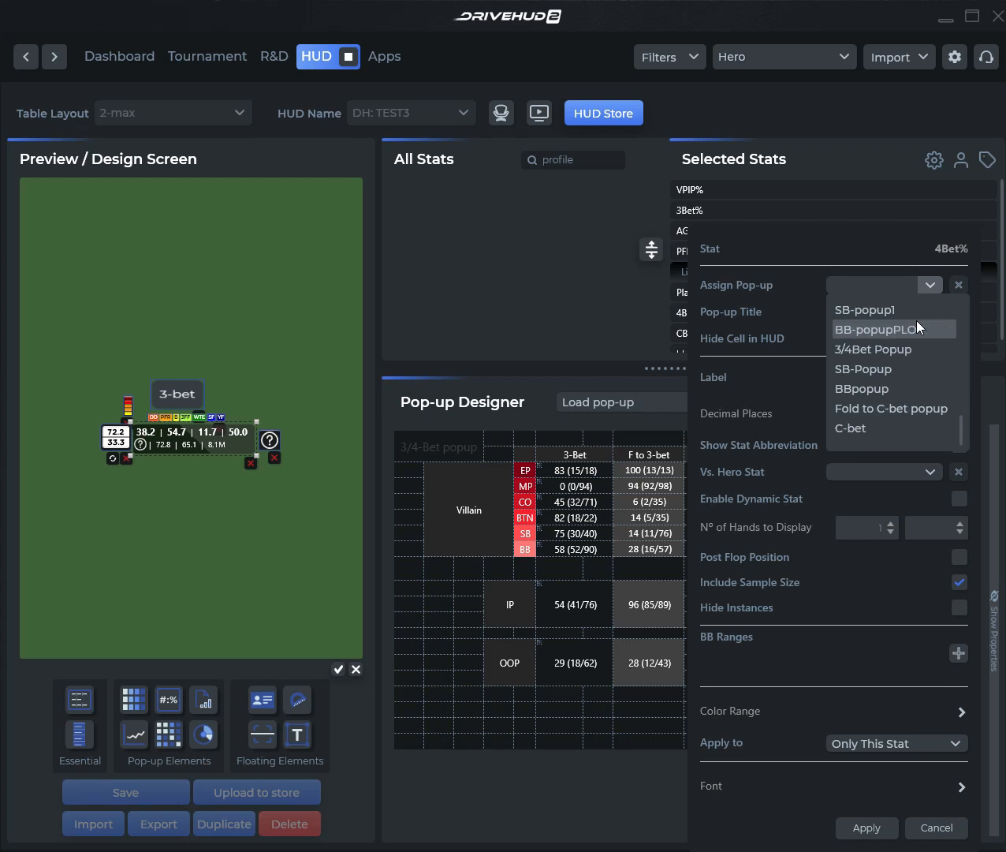
click(886, 350)
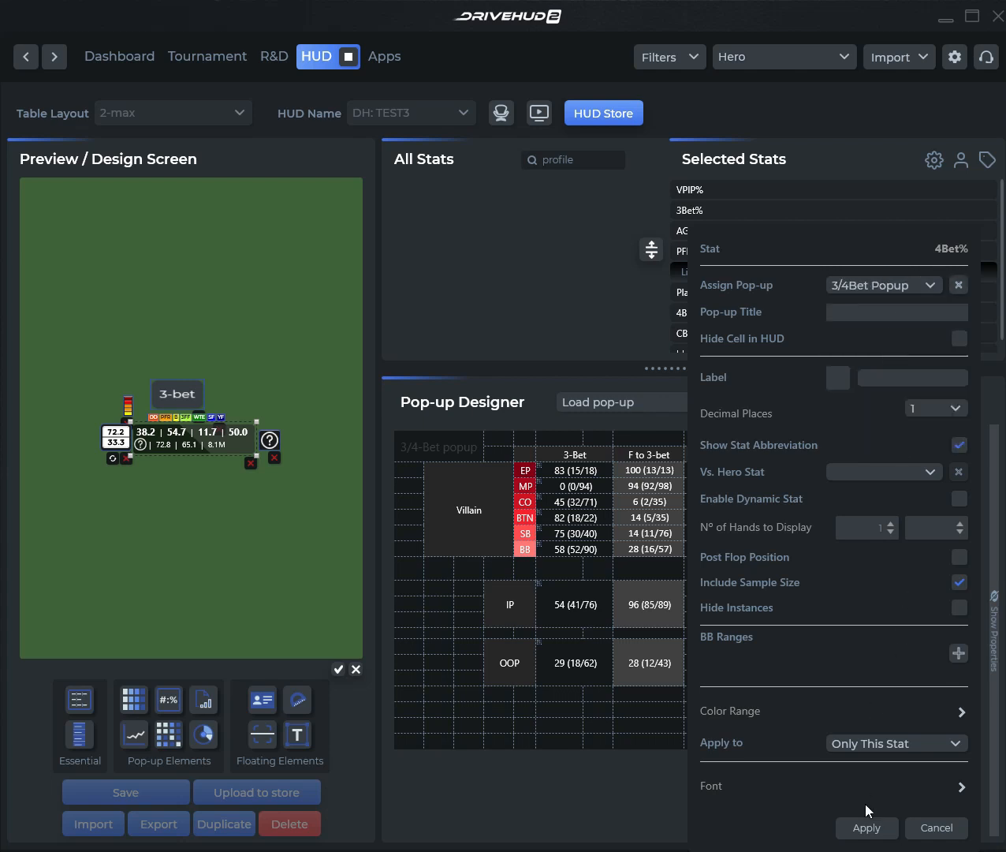
click(865, 827)
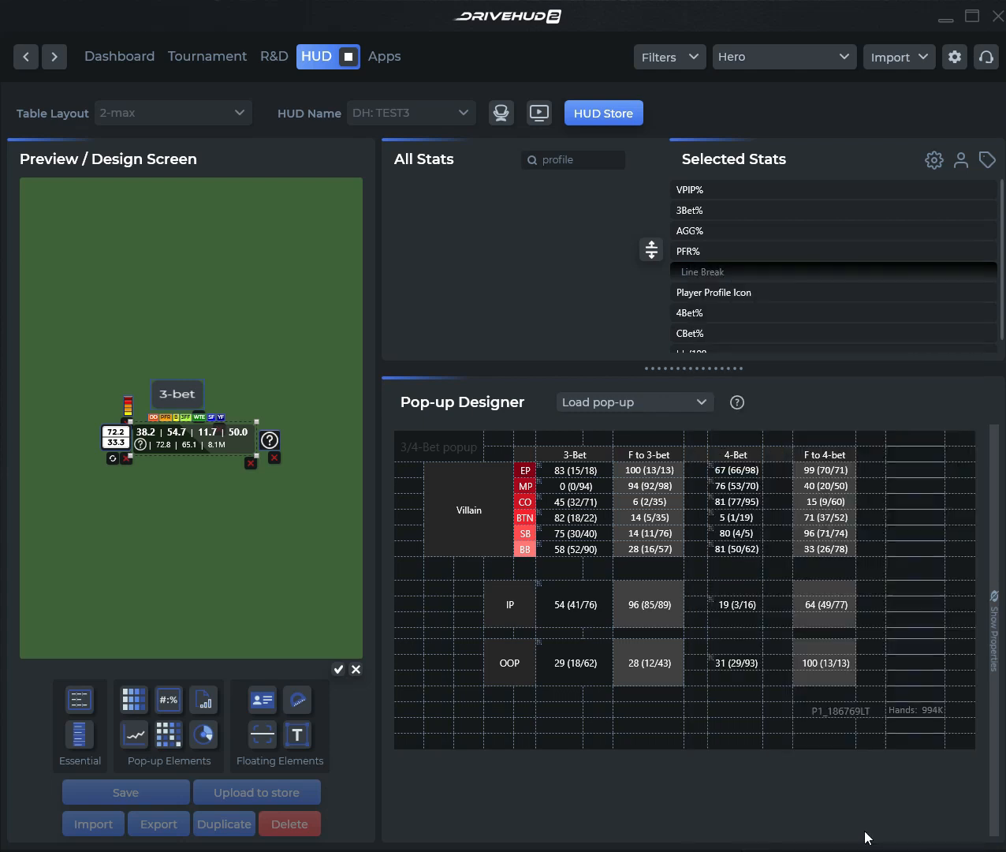
- Accept and save the HUD changes to the DH: TEST3 layout and preview the pop-up assigned to 4Bet%
click(336, 670)
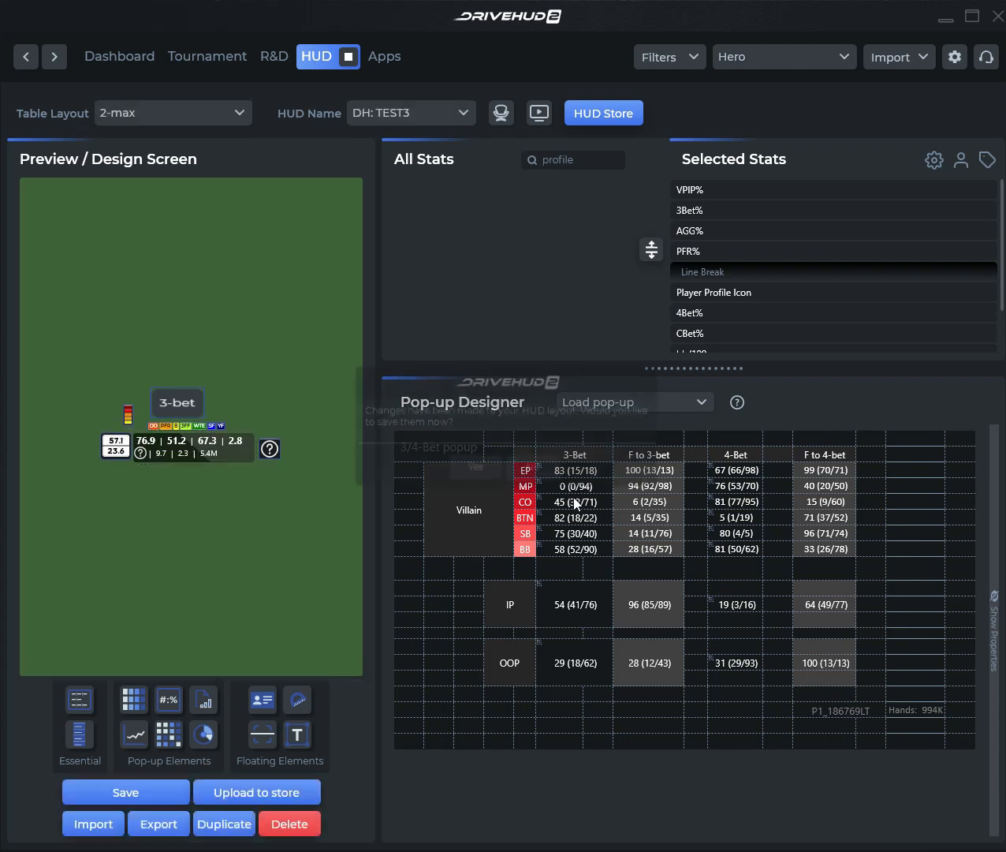
click(472, 478)
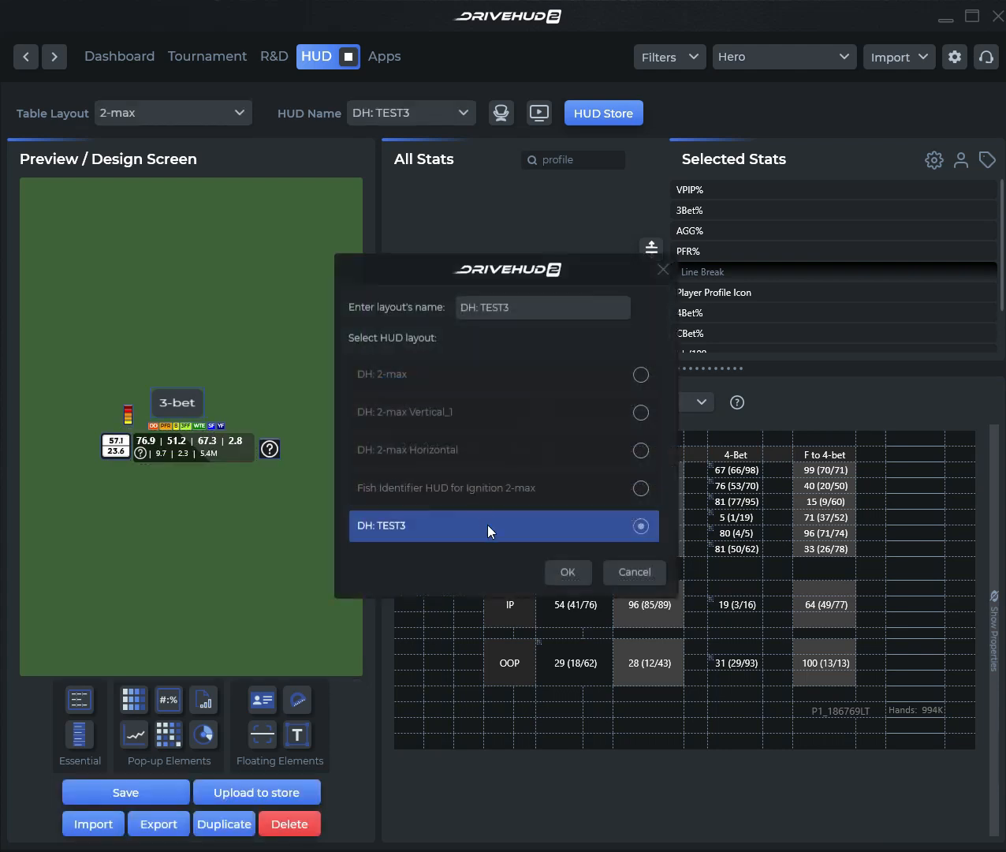
click(568, 570)
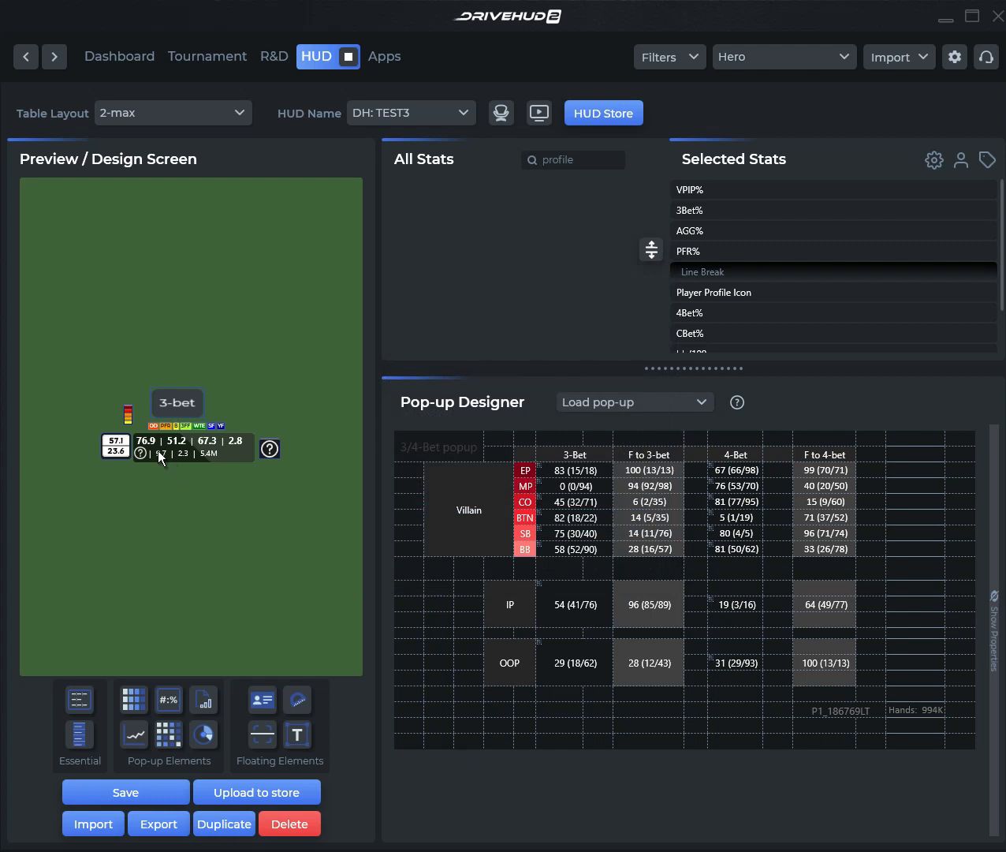
mouse_move(158, 450)
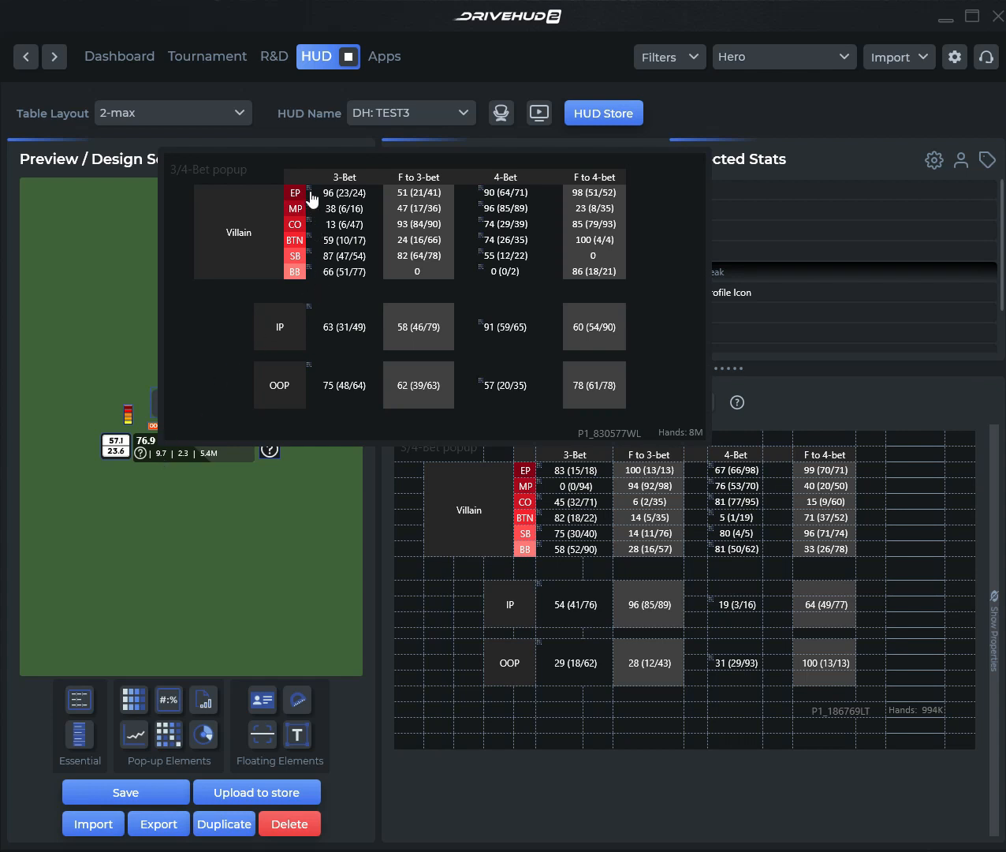
mouse_move(310, 199)
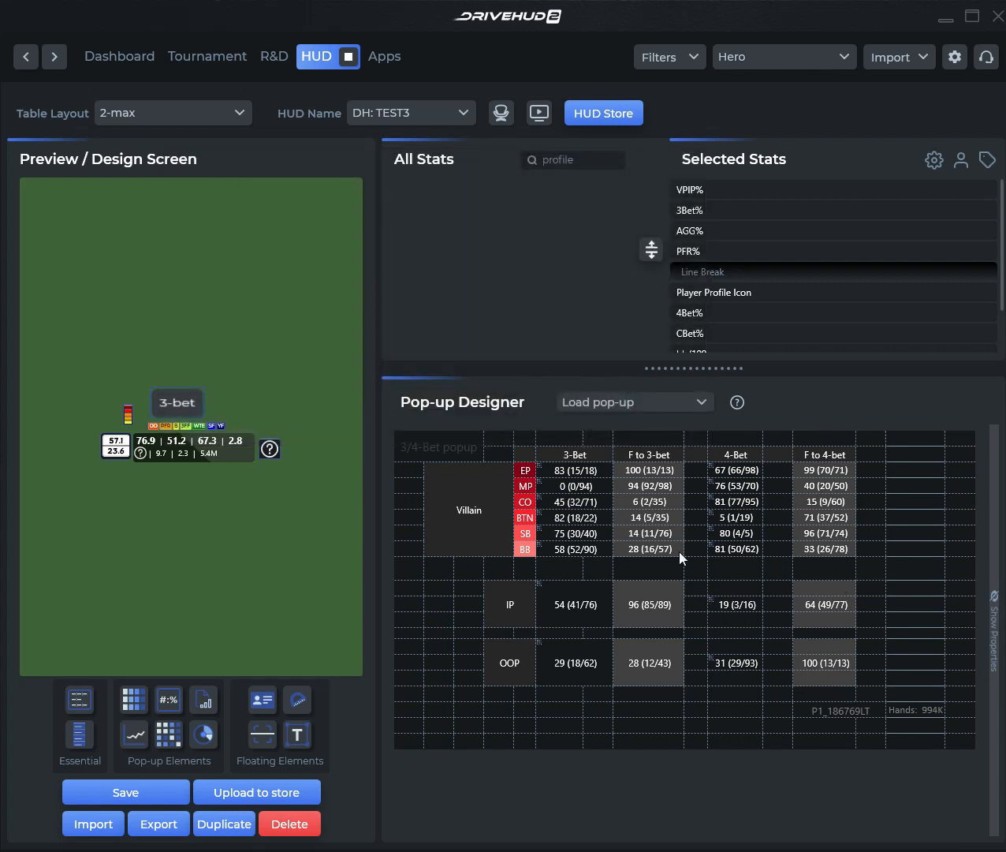
- Load the APE C-Bet (1) pop-up in the Pop-up Designer to examine its layout
click(695, 402)
scroll(684, 461, up, 2)
scroll(686, 468, up, 5)
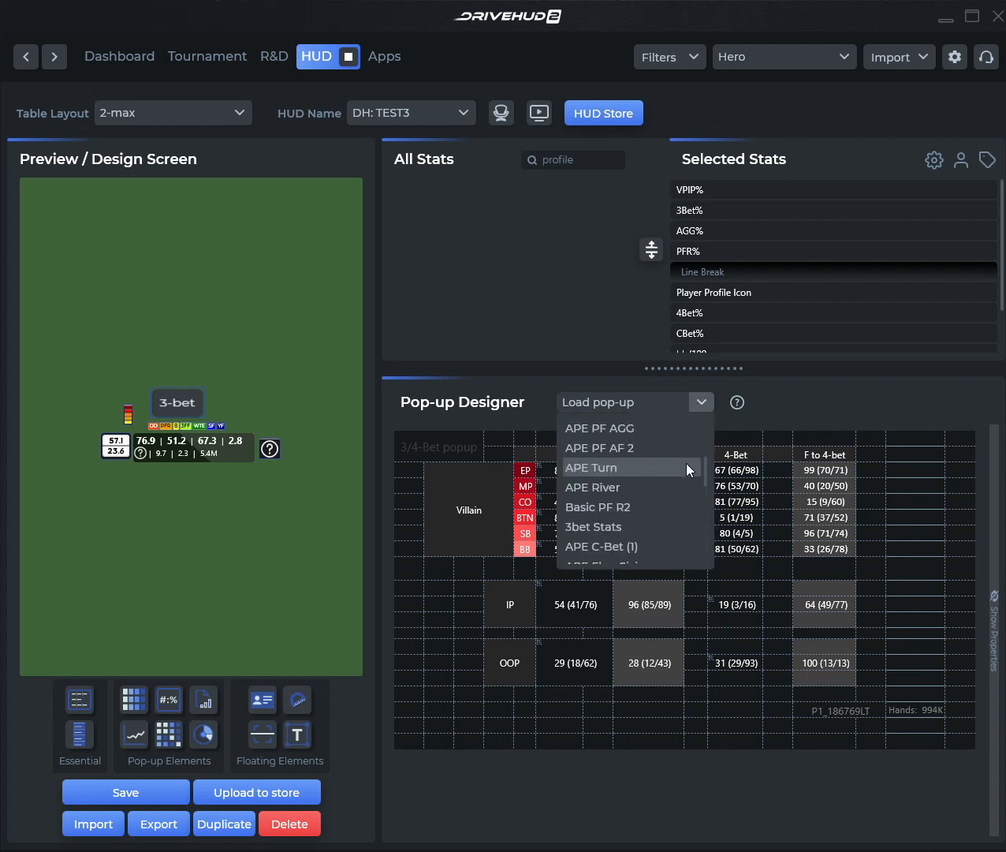
click(636, 546)
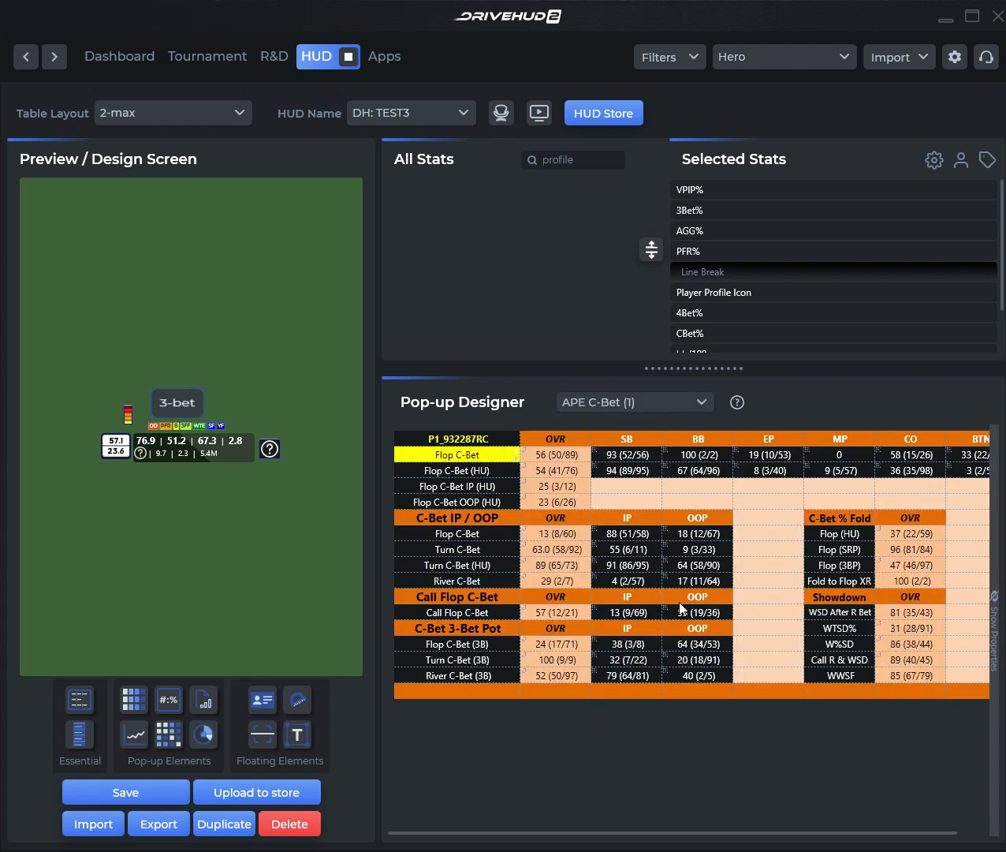
click(668, 498)
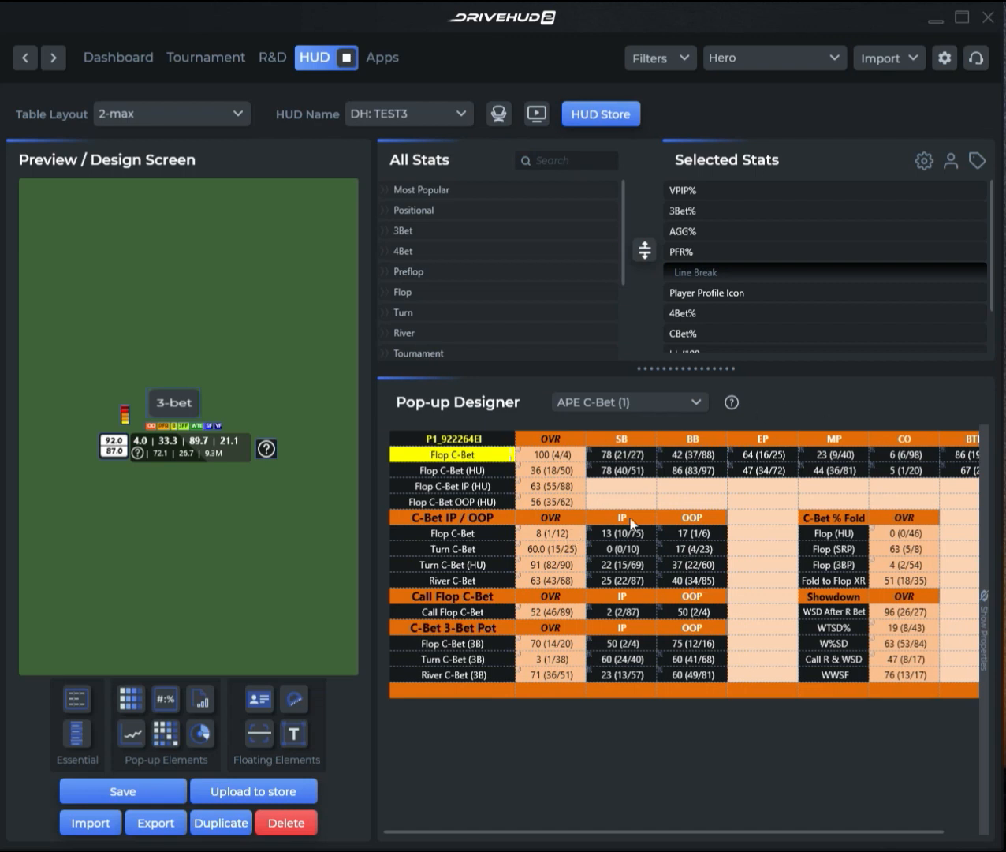
- Start a new blank pop-up in the Pop-up Designer
right_click(601, 500)
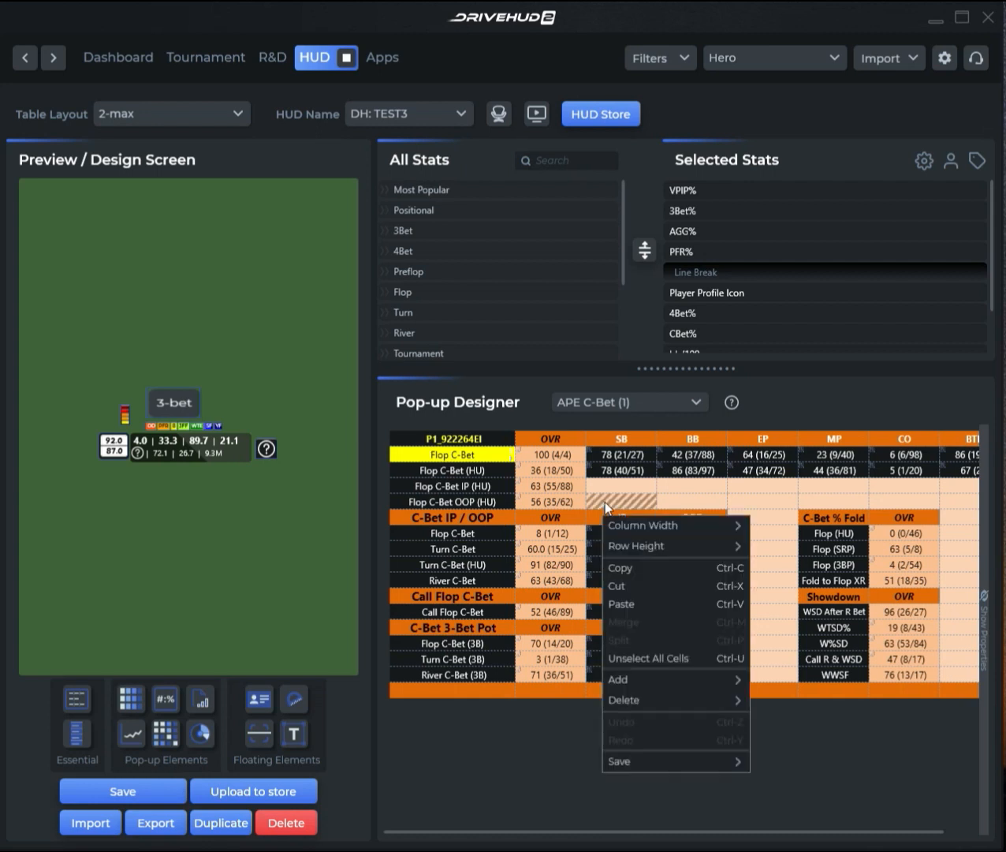
mouse_move(686, 764)
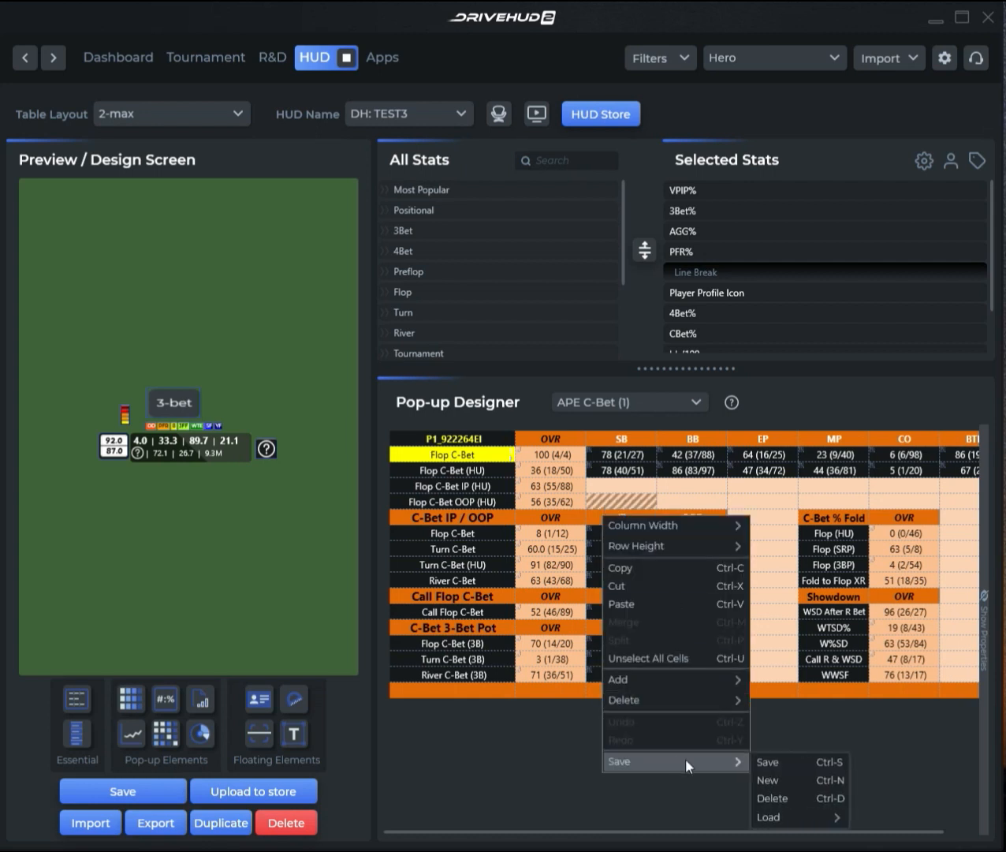
click(786, 776)
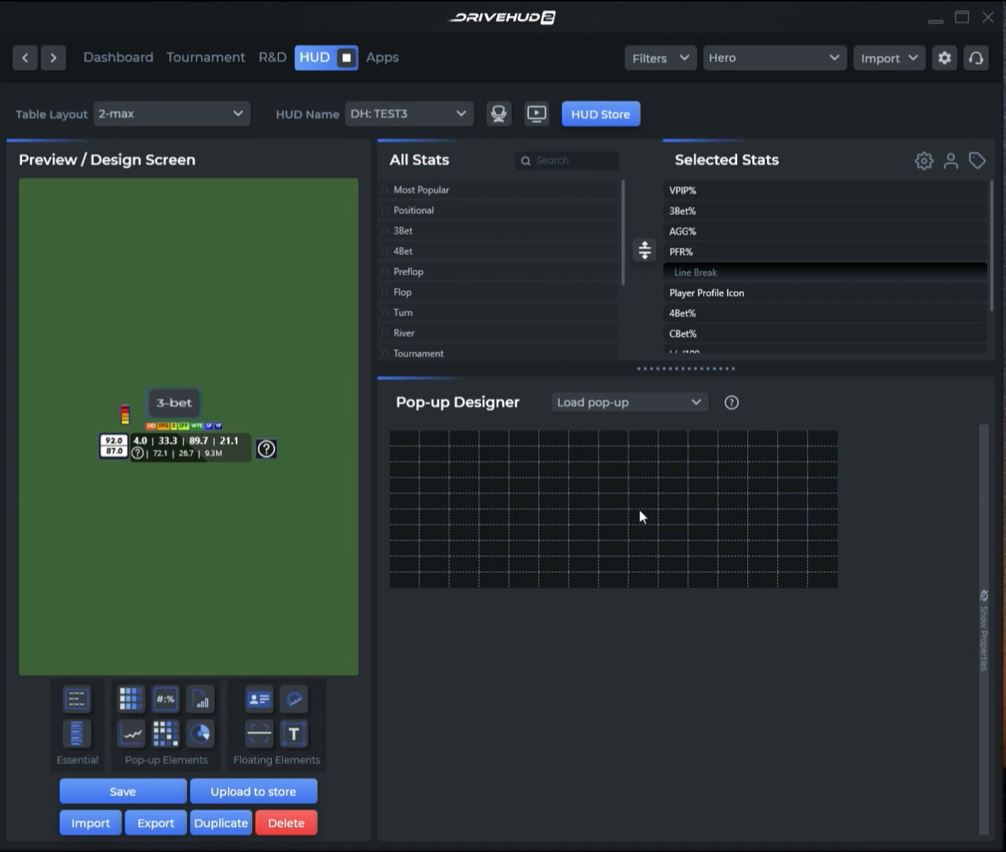
- Set the width of the new pop-up's first column to 90
right_click(403, 439)
mouse_move(447, 459)
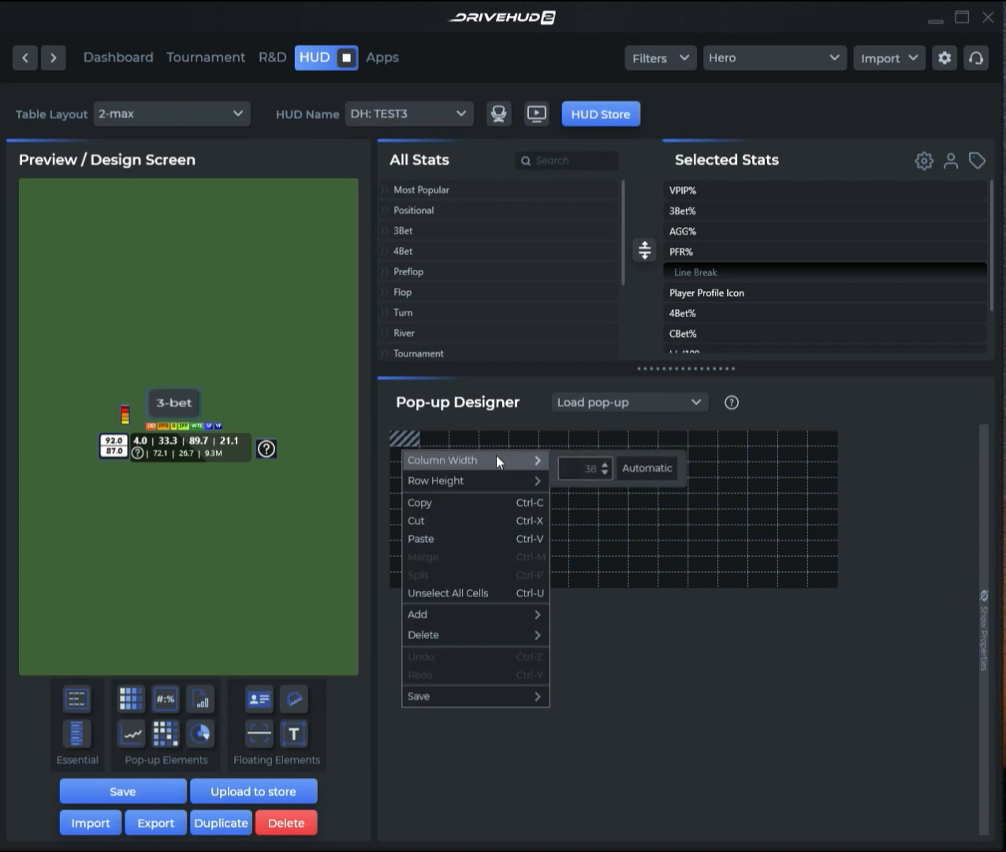
click(586, 467)
text(90)
key(Return)
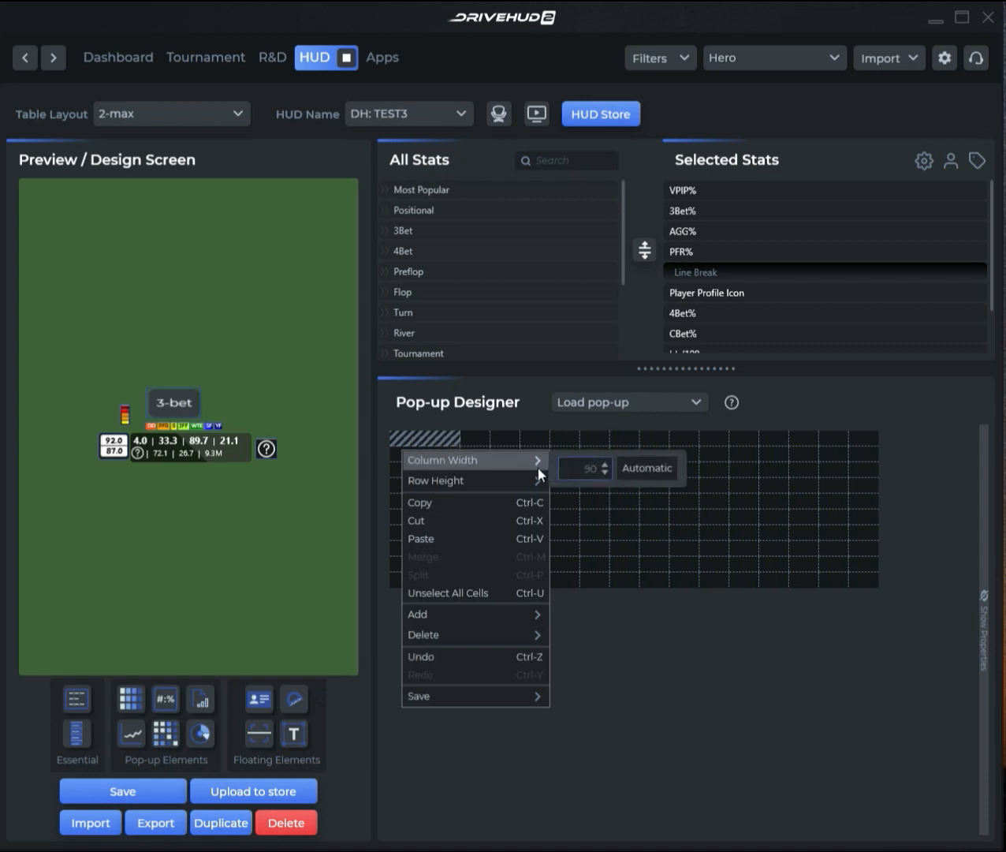
- Set the width of the new pop-up's second column to 80
click(470, 436)
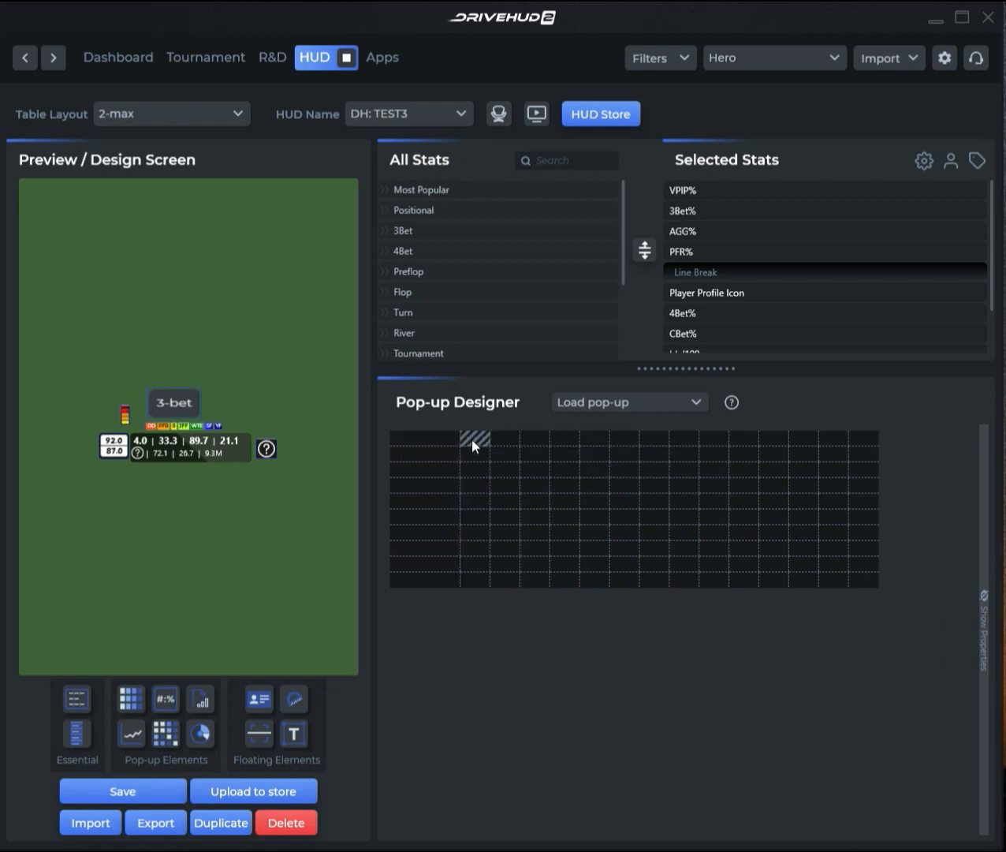
right_click(477, 440)
mouse_move(549, 457)
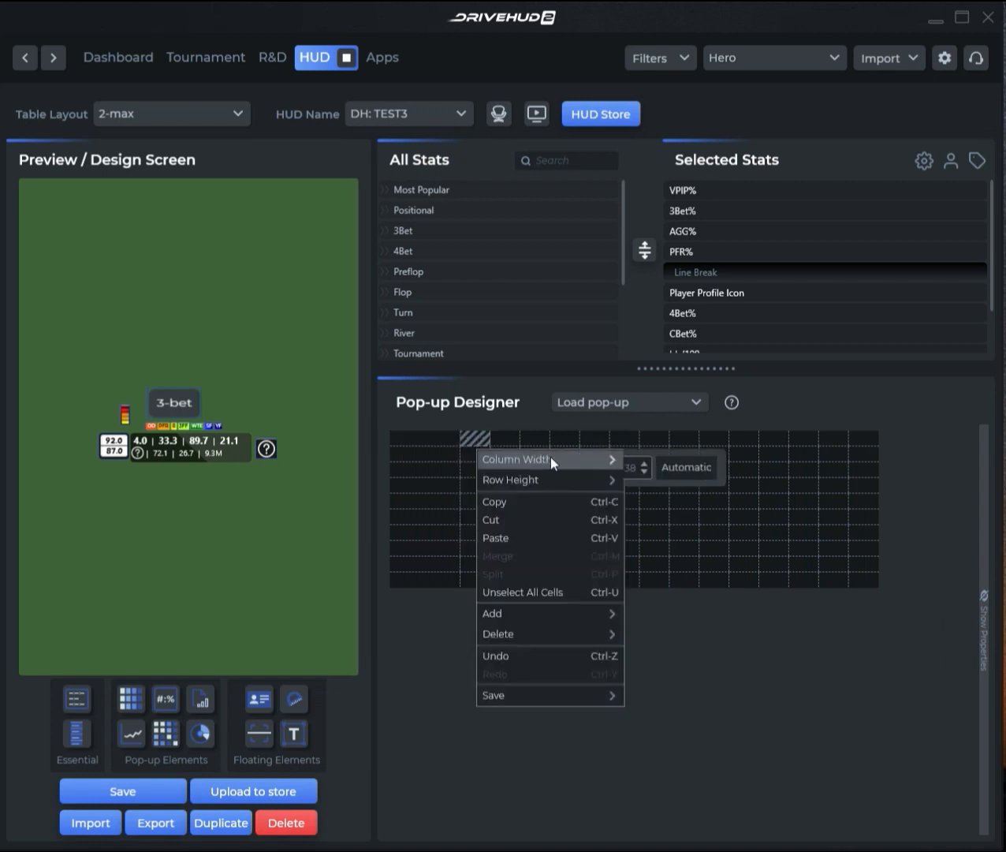
text(80)
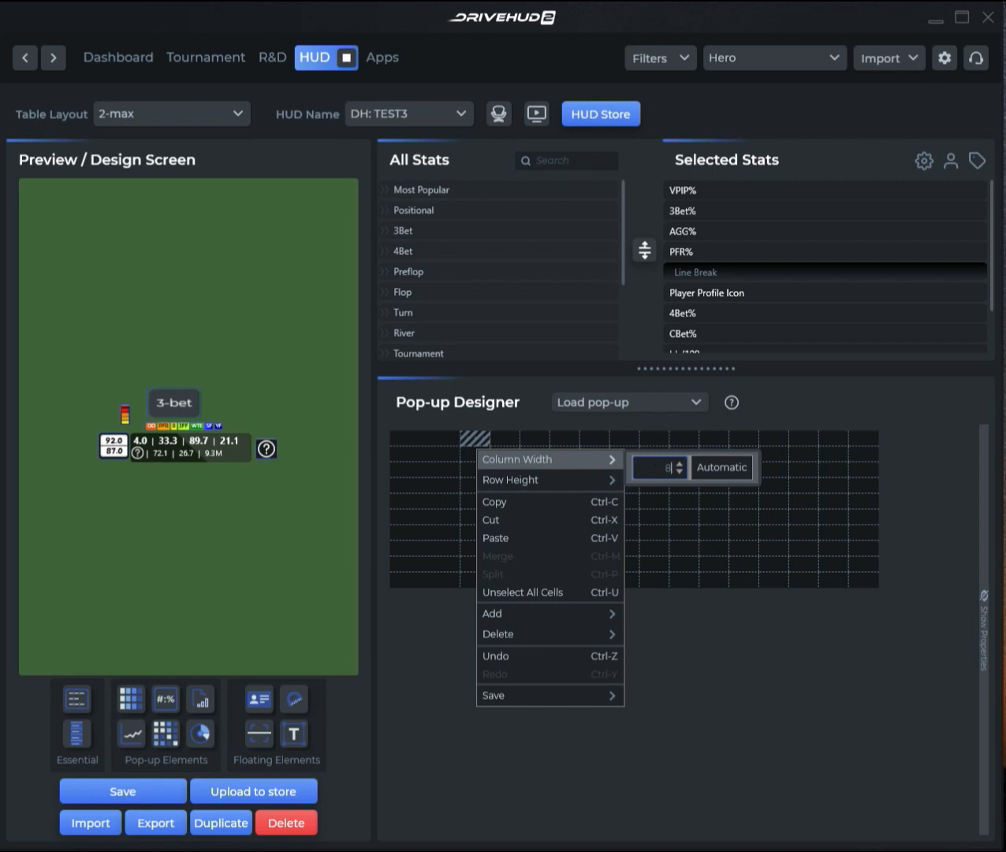
key(Return)
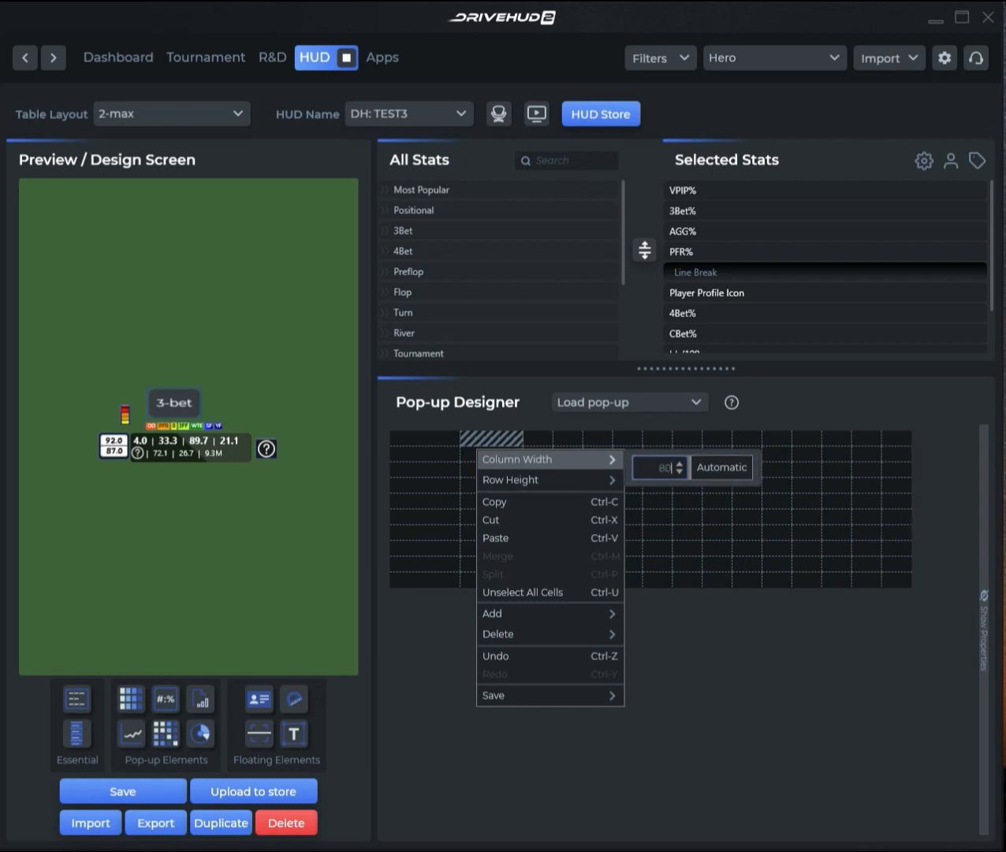
click(474, 435)
click(480, 456)
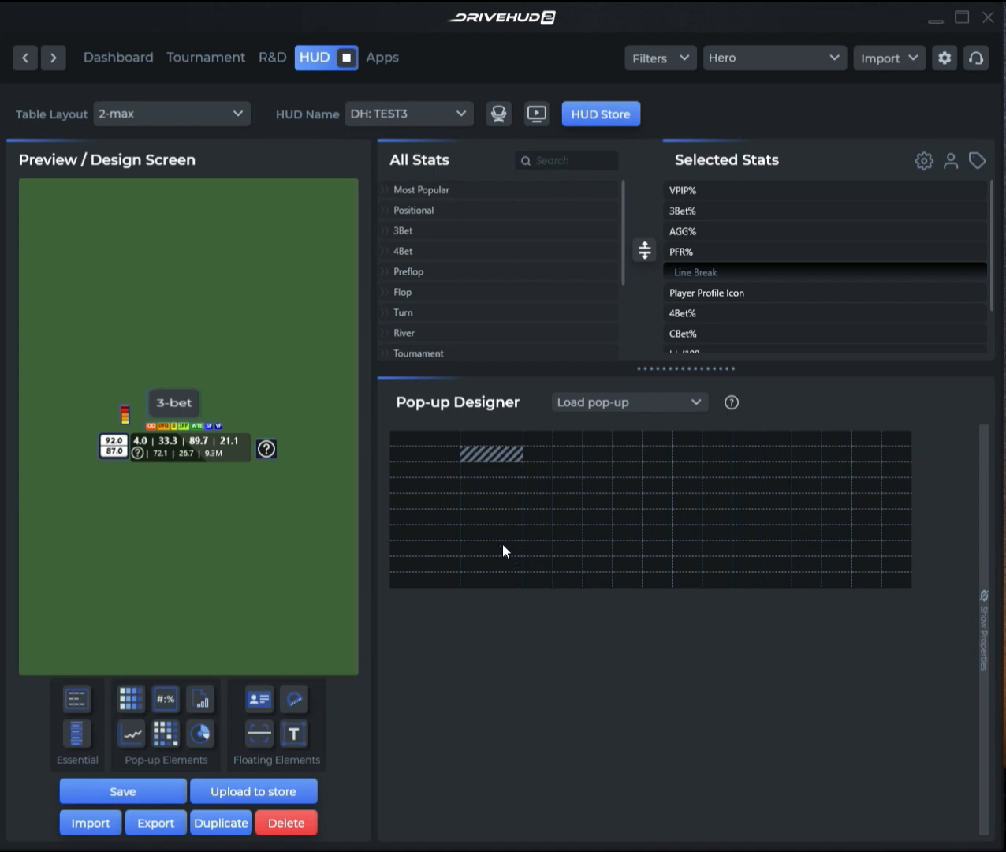
- Show the cell properties and assign the text Cold Call SB to the first column's second-row cell
click(422, 455)
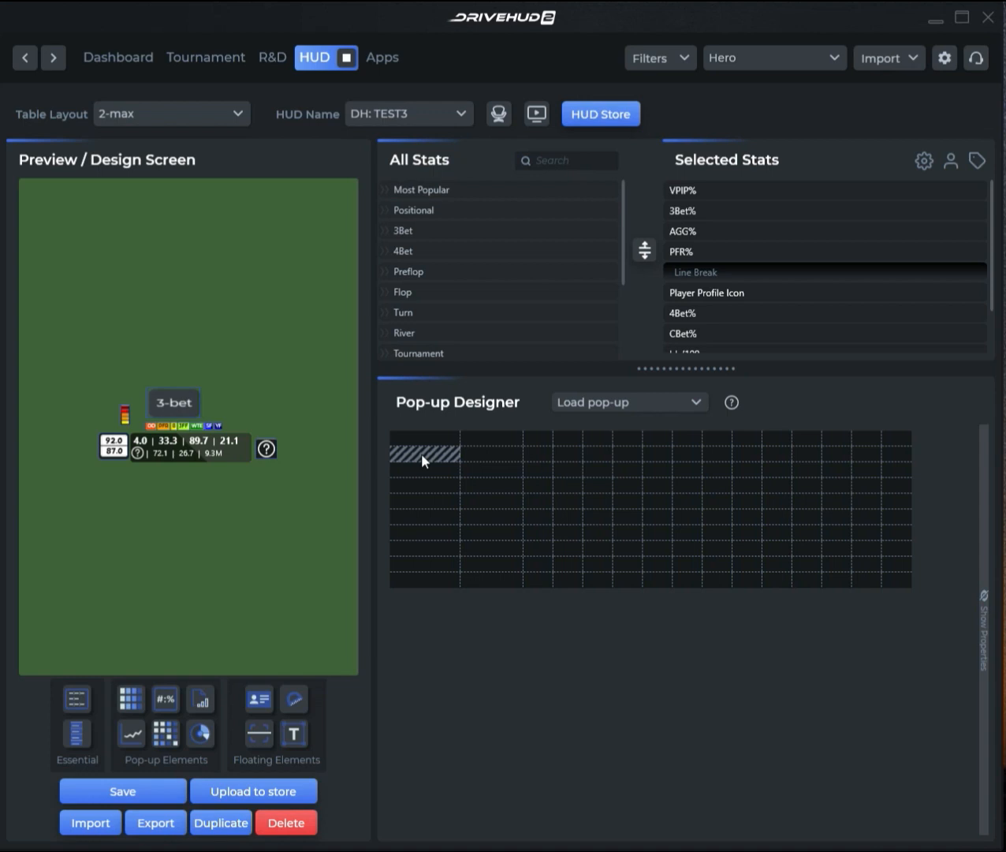
click(983, 623)
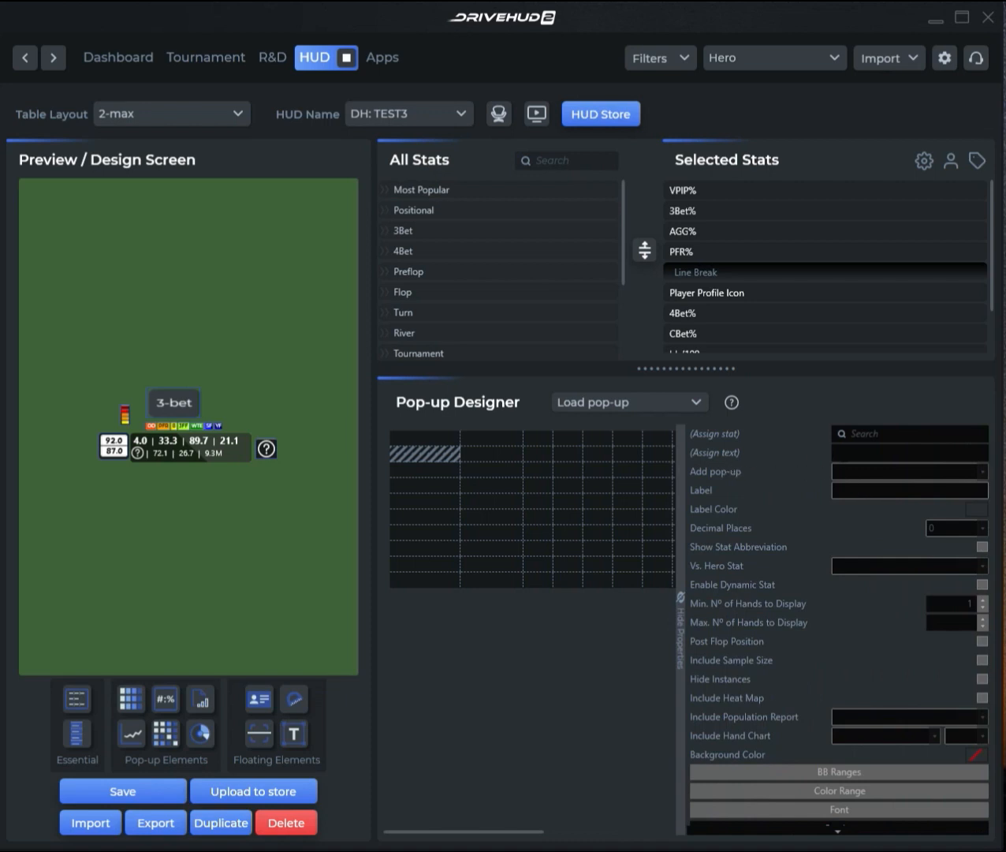
text(Cold Call SB)
key(Return)
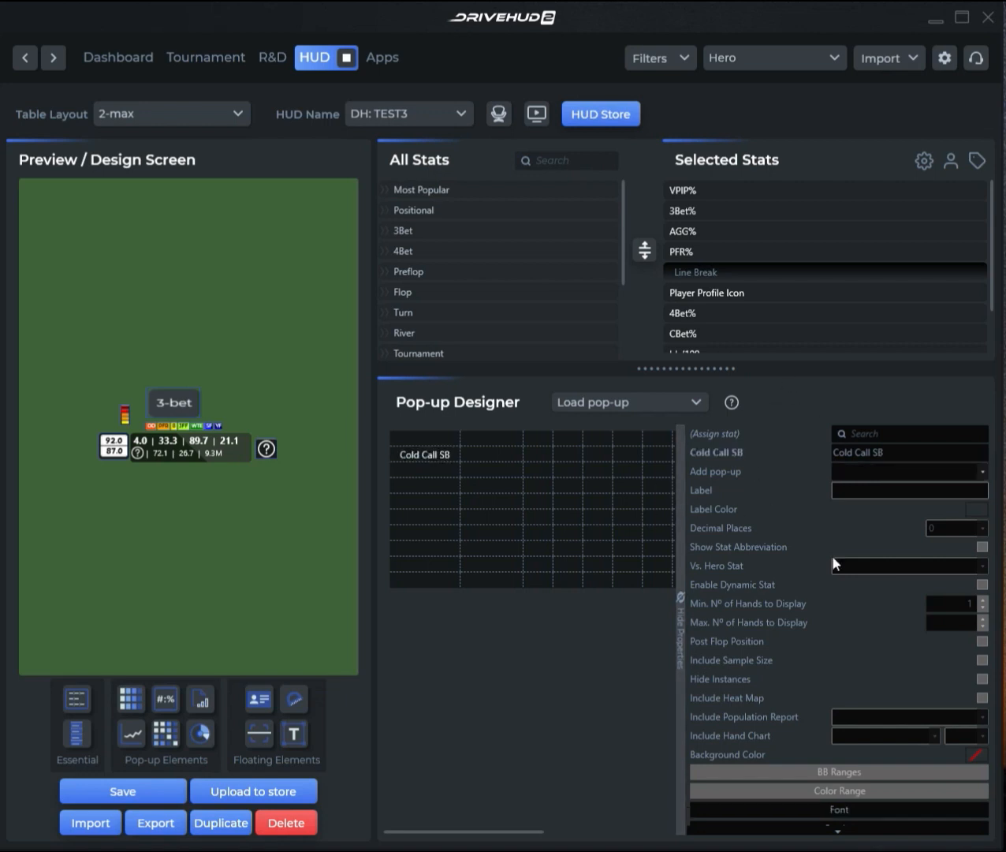
- Give the Cold Call SB cell a light blue background colour
click(977, 754)
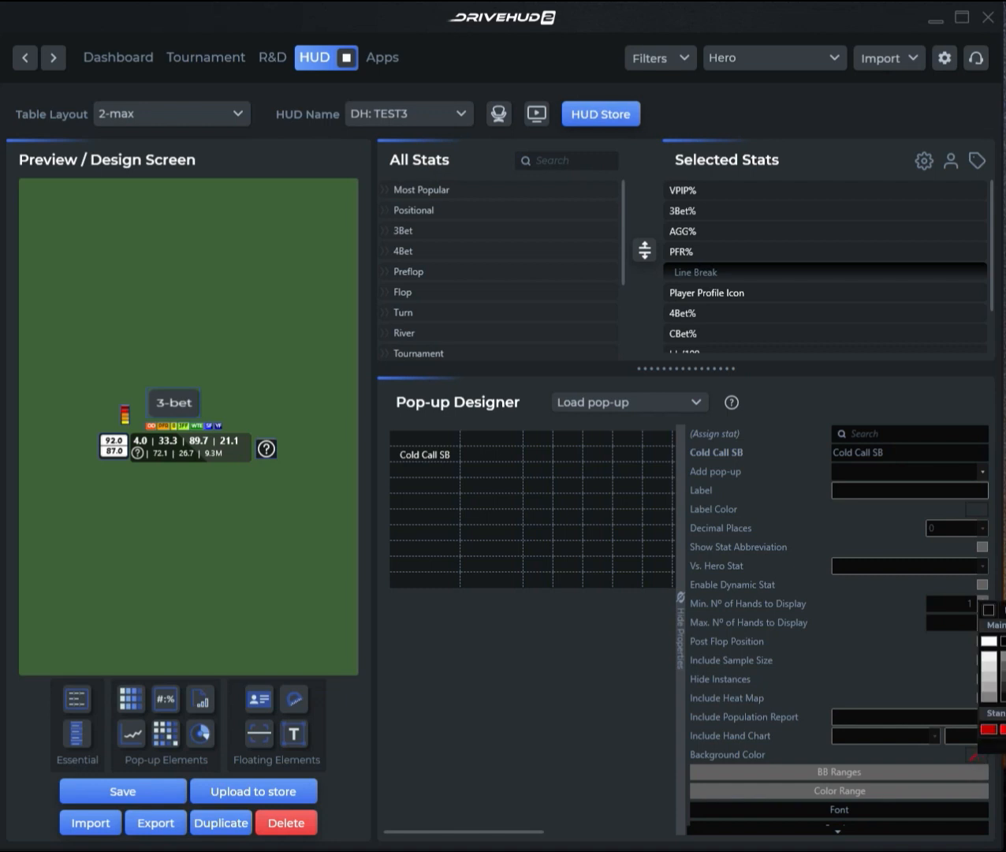
click(1005, 677)
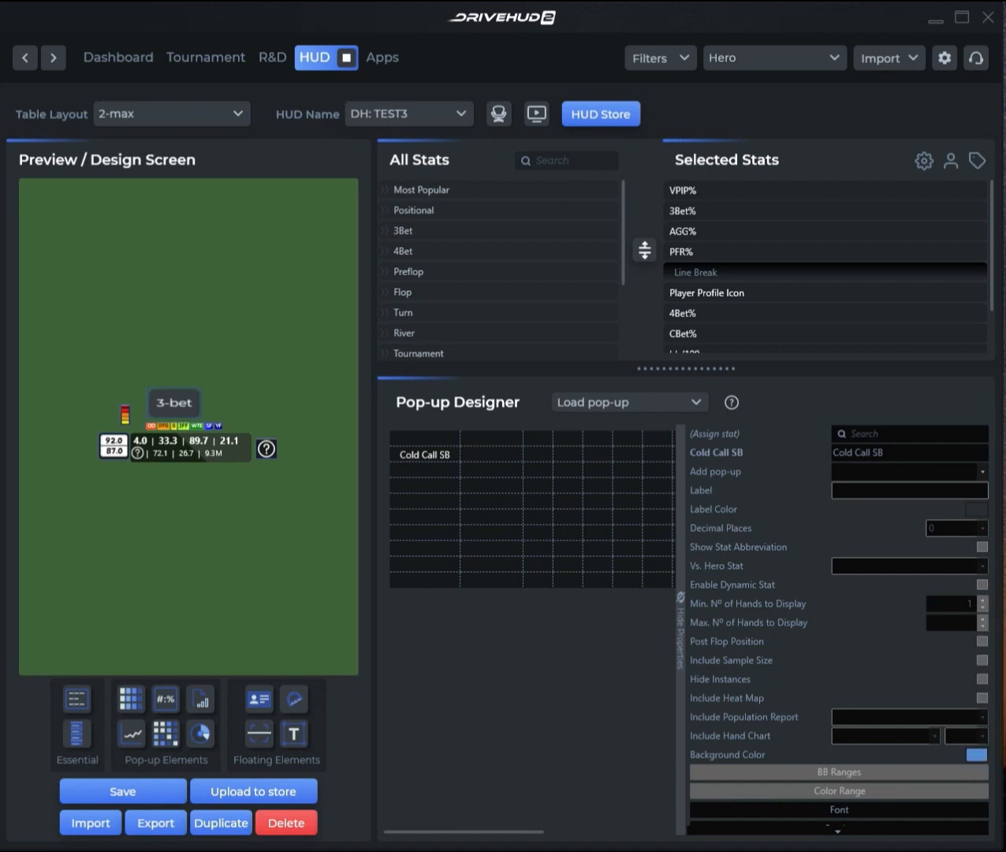
click(438, 452)
click(973, 754)
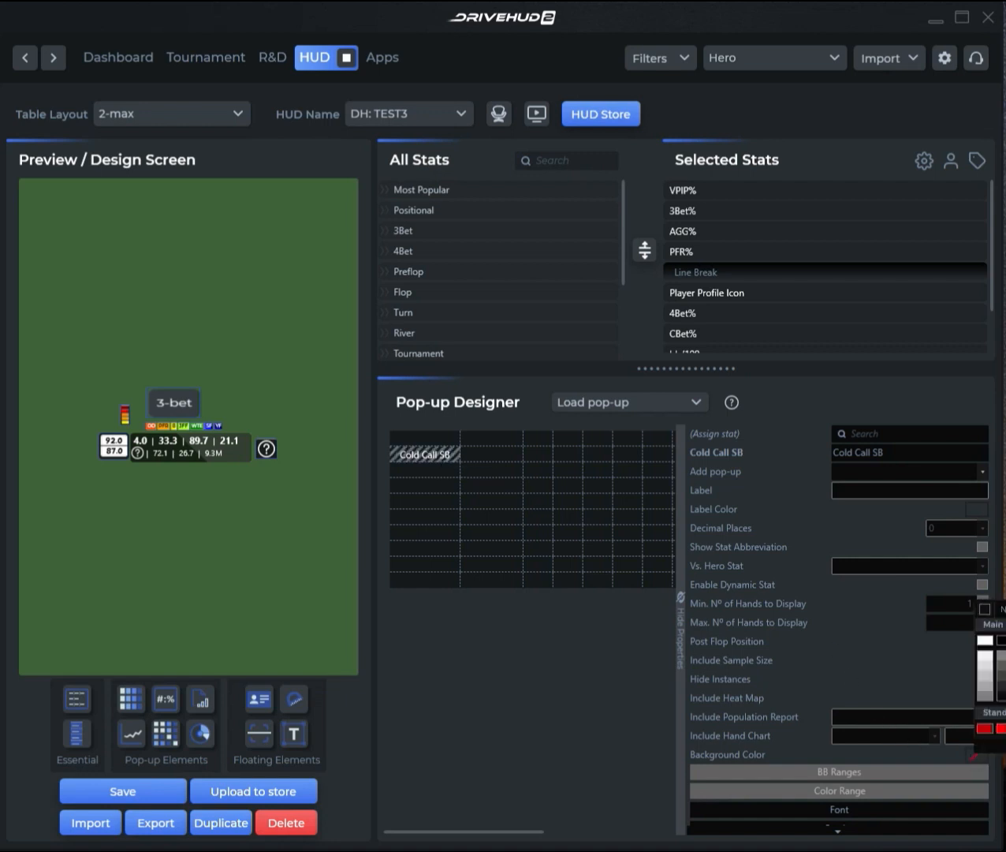
click(1005, 676)
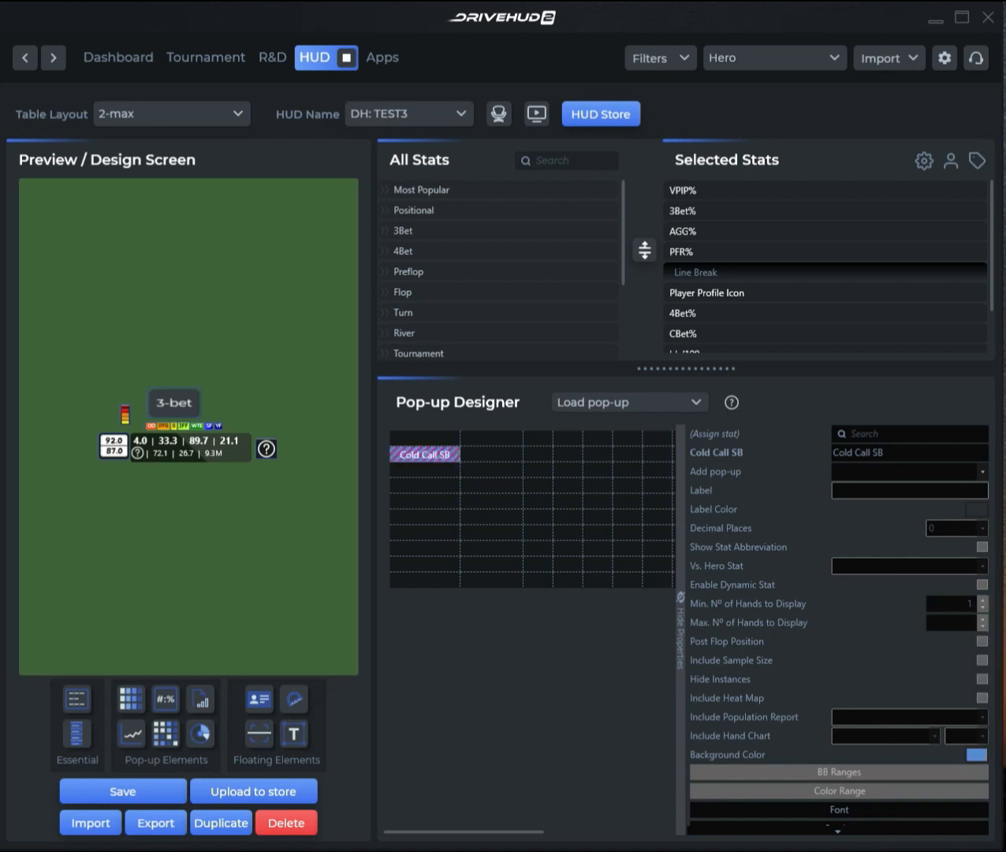
- Assign the text Cold Call BB to the first-column cell directly below Cold Call SB
click(439, 471)
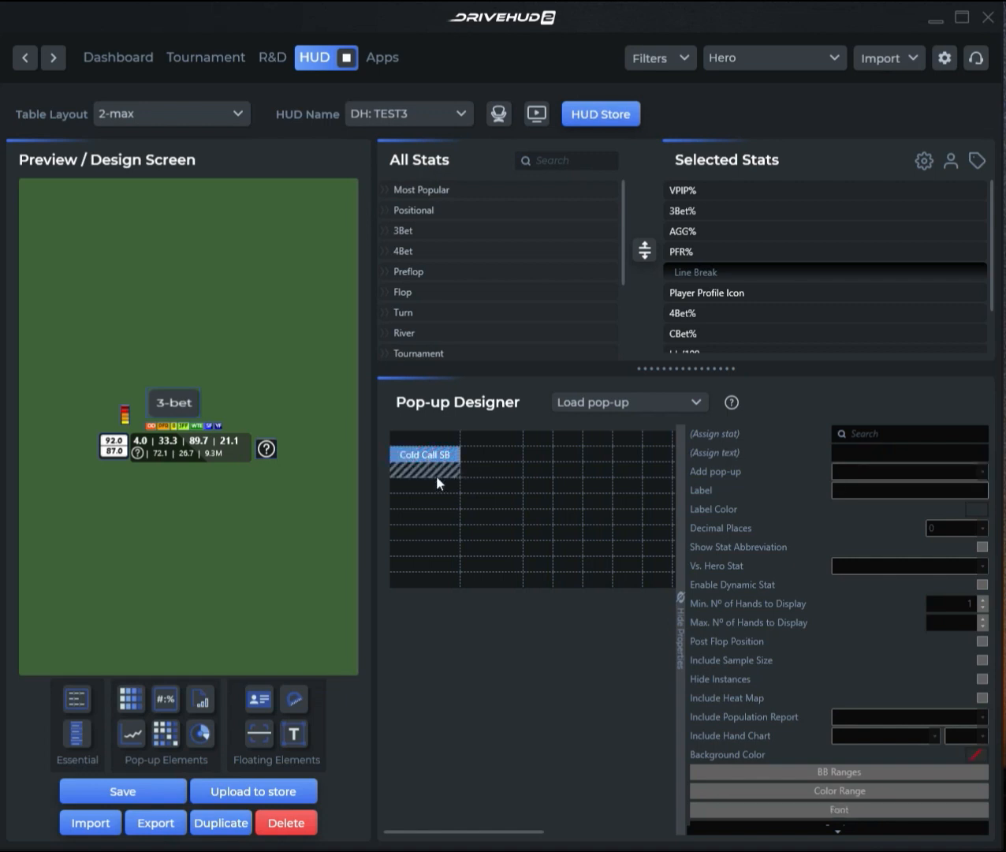
scroll(866, 686, down, 1)
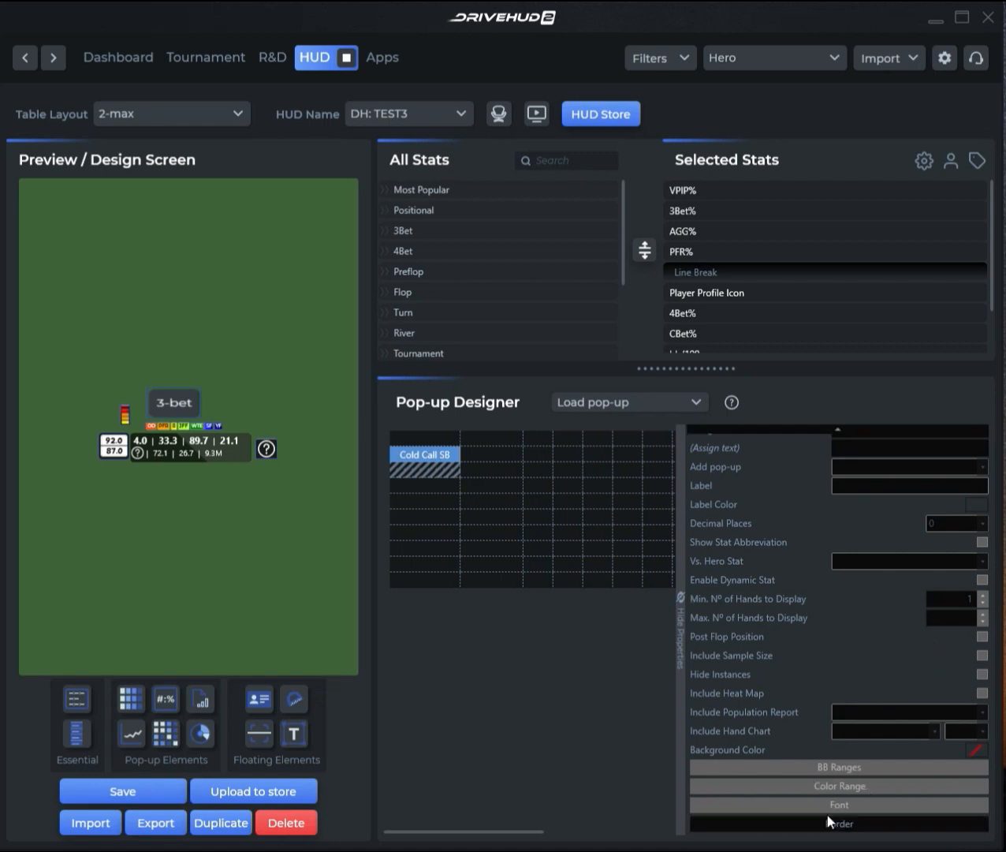
click(440, 457)
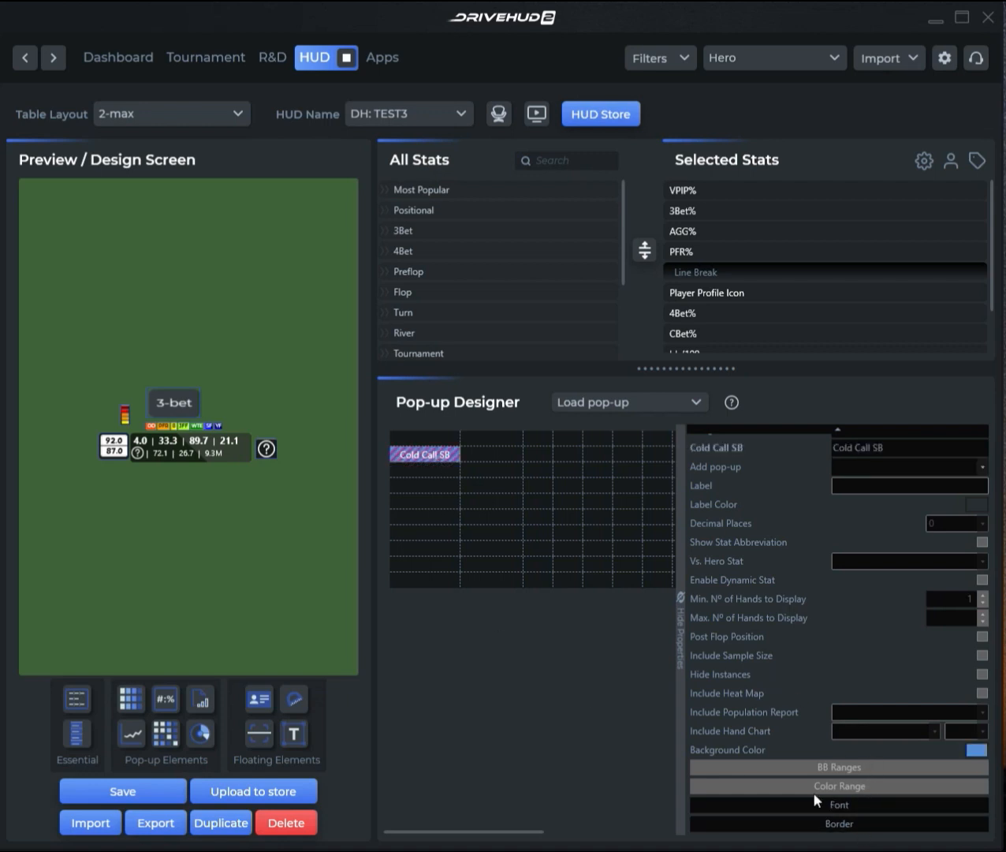
click(408, 468)
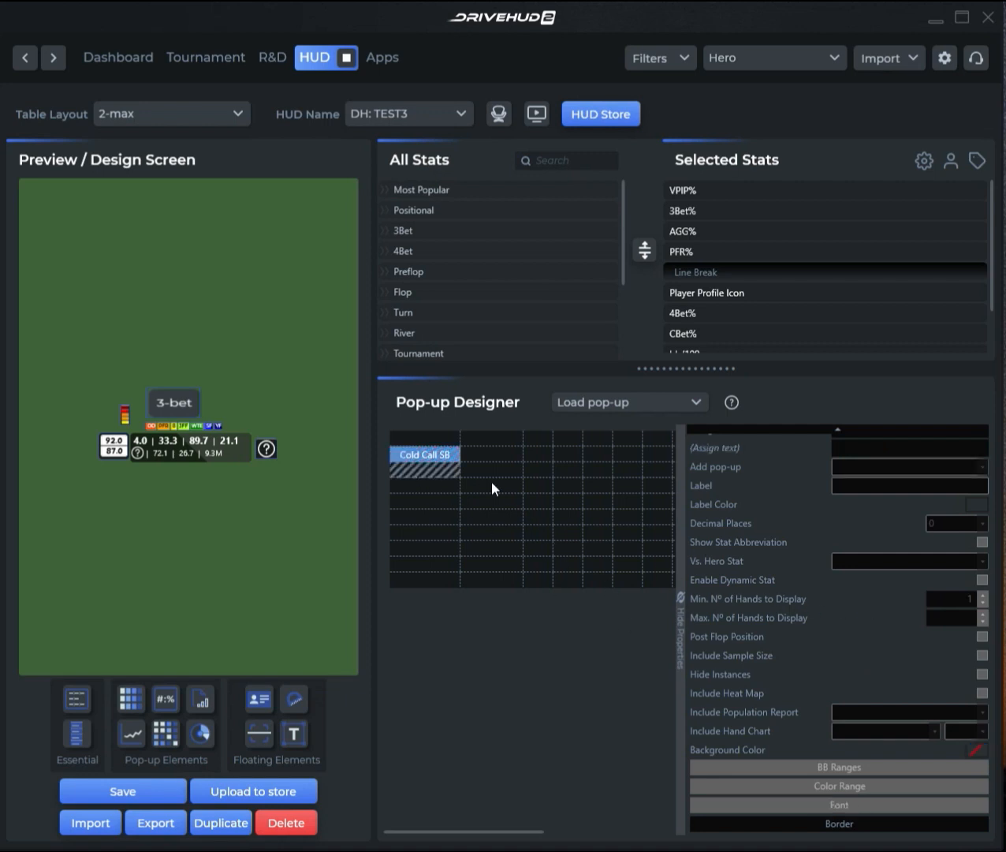
scroll(919, 549, up, 1)
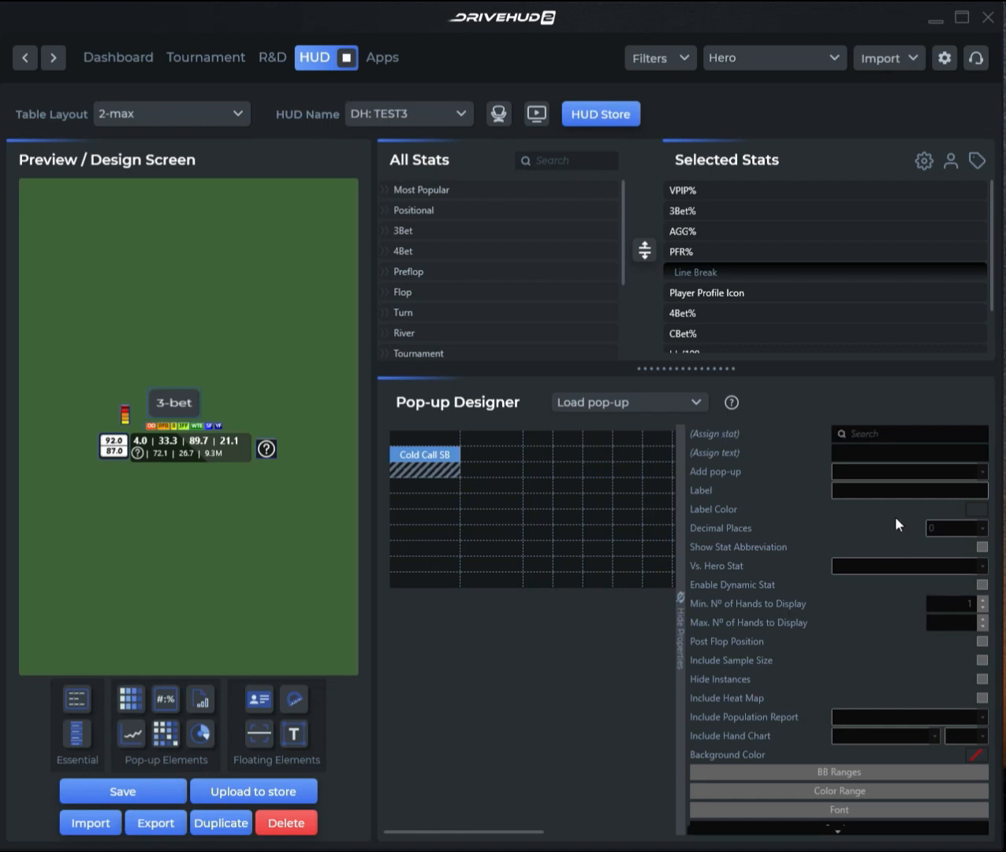
text(Cold Call BB)
- Give the Cold Call BB cell the same light blue background colour and deselect it
click(977, 755)
click(428, 470)
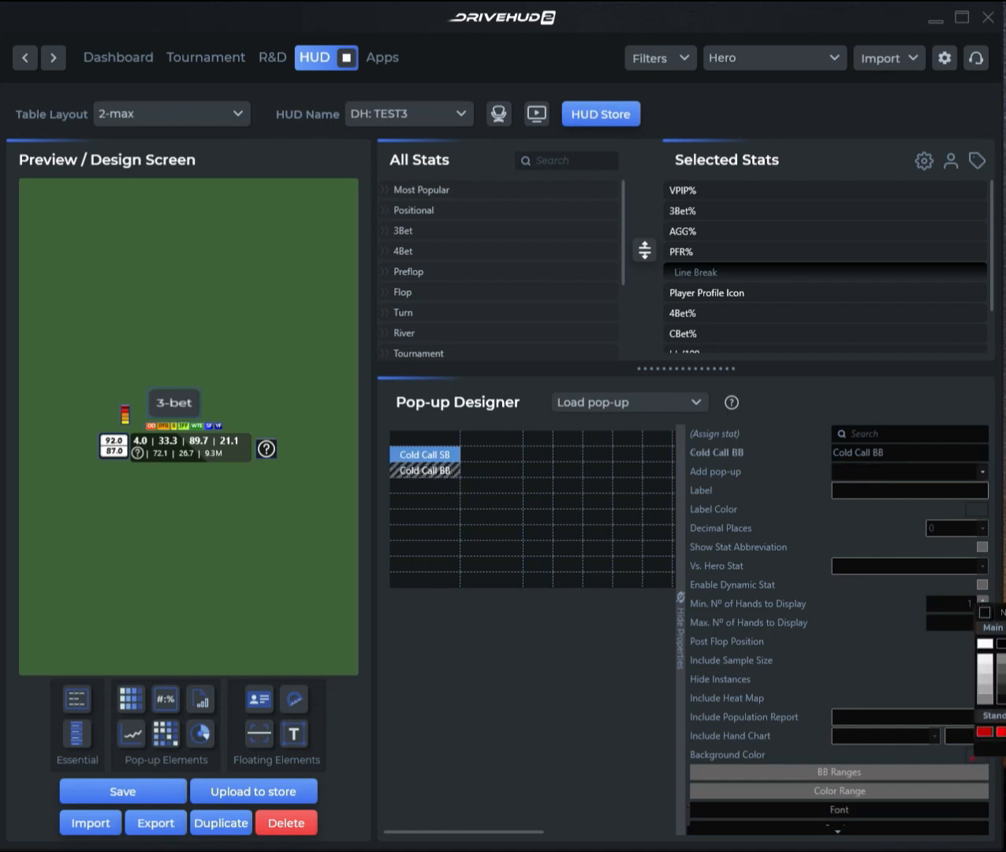
click(976, 757)
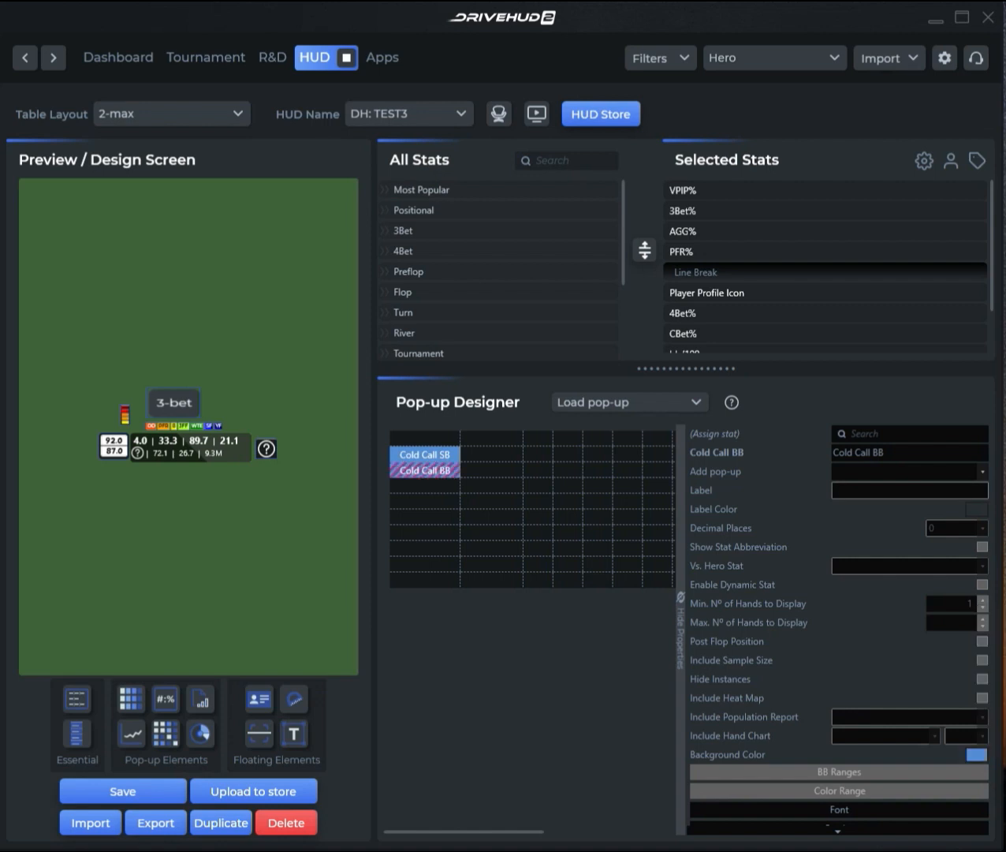
click(439, 489)
- Assign the Cold Call SB% stat to the second-column cell beside Cold Call SB and select that cell again
click(479, 457)
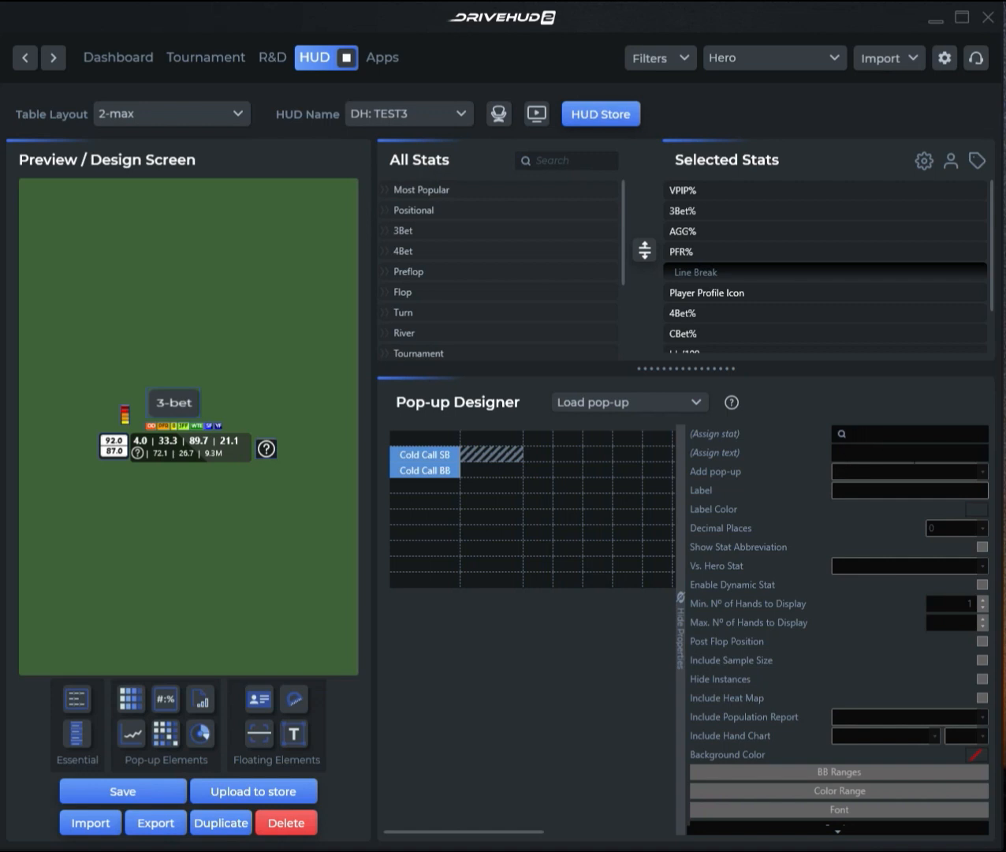
text(Cold call)
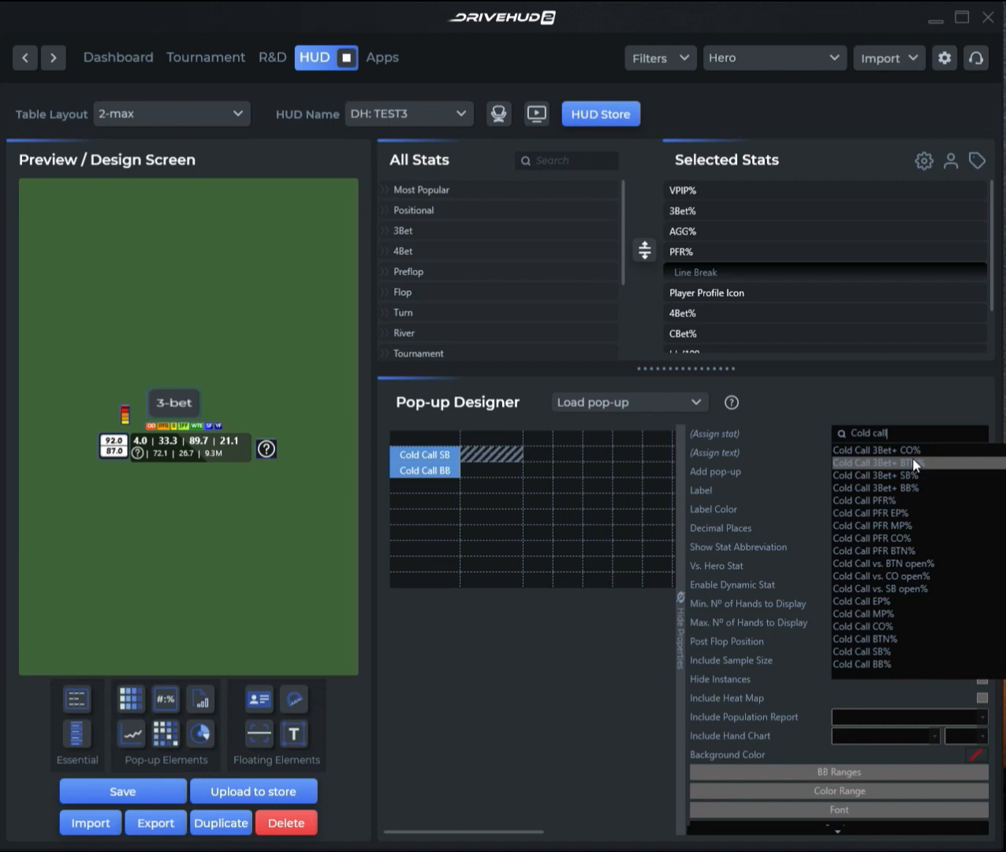
click(883, 650)
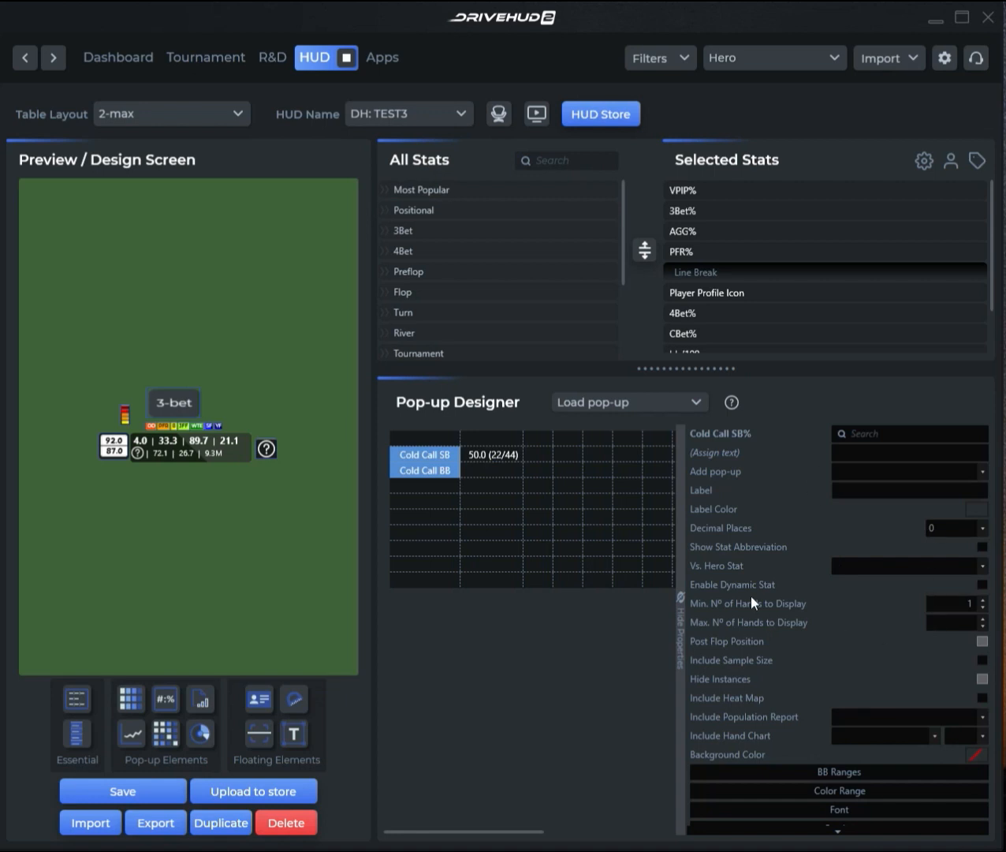
click(515, 452)
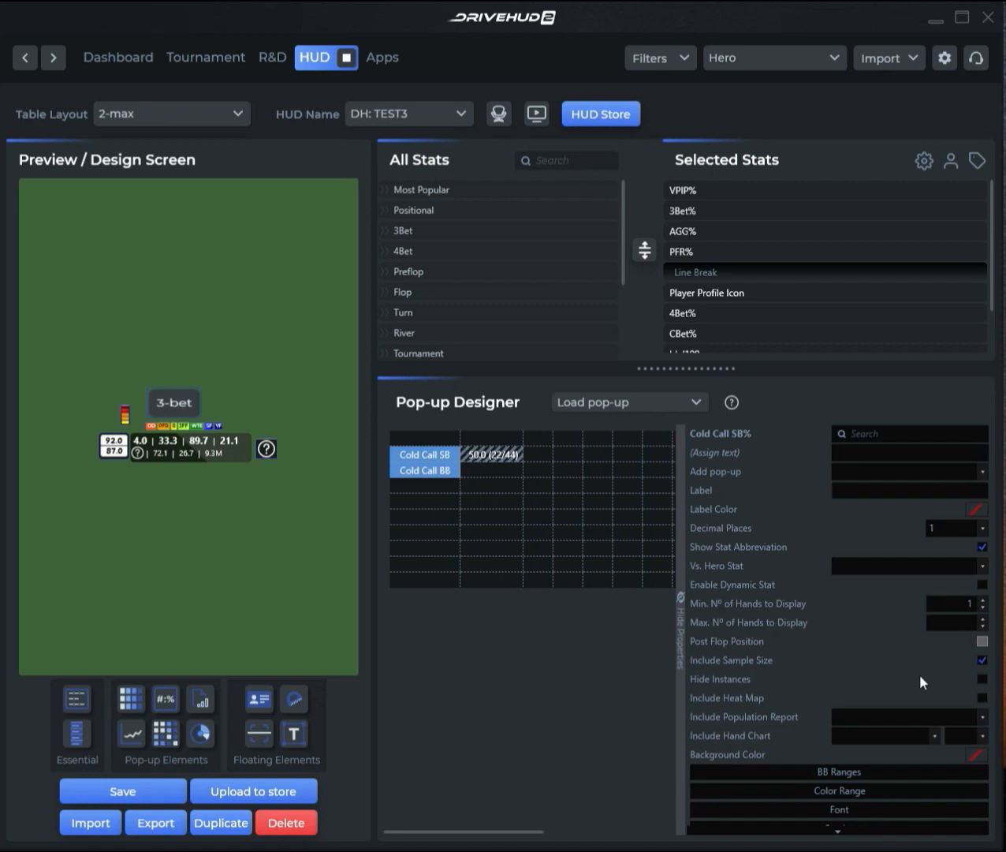
- Try out the Include Sample Size and Hide Instances options on the Cold Call SB% stat, restoring both
click(982, 660)
click(983, 661)
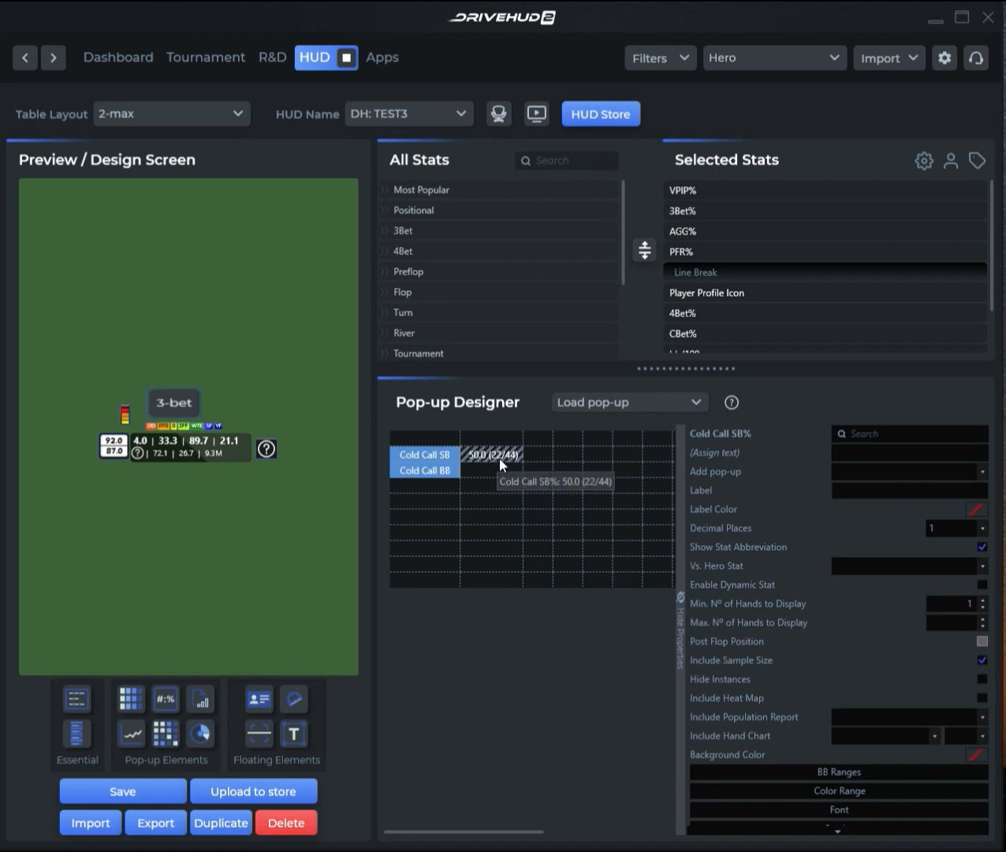
click(981, 680)
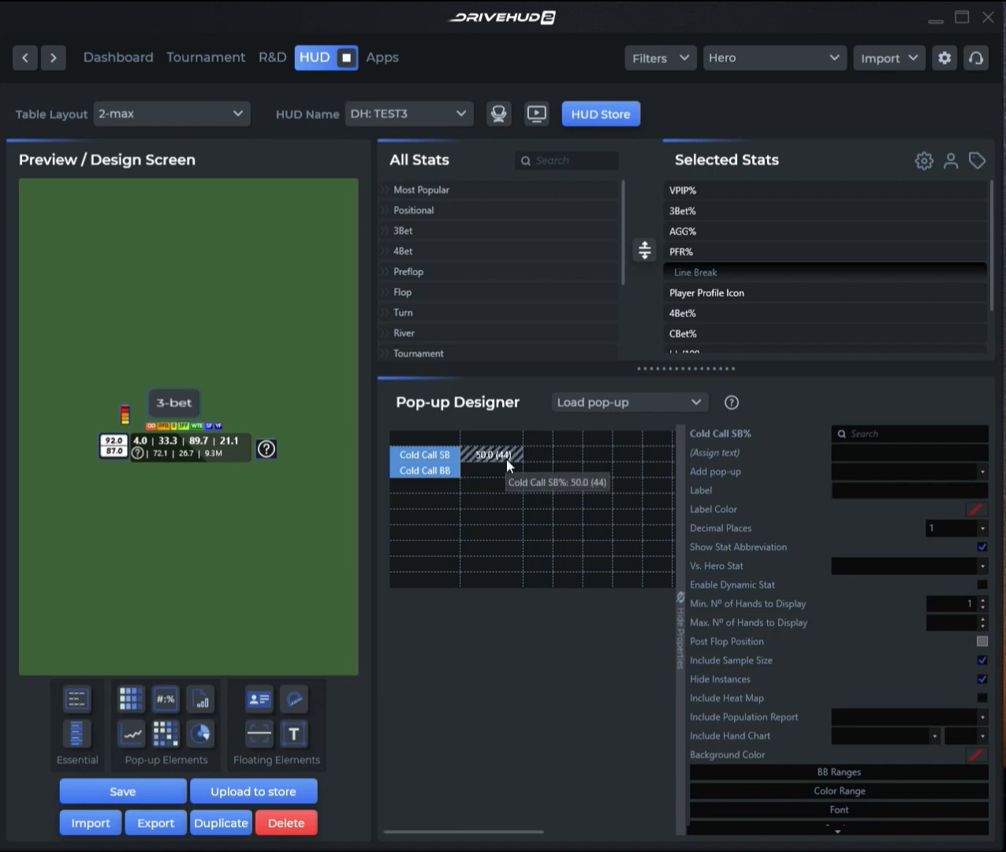
click(982, 679)
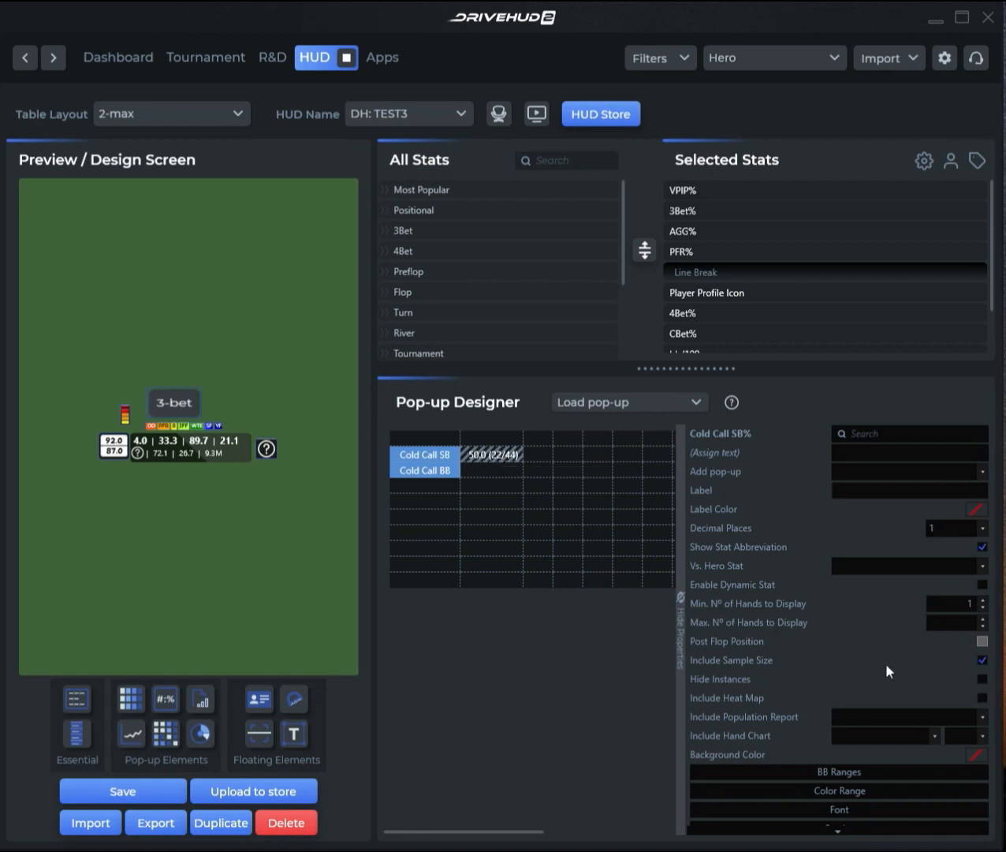
- Enable Hide Instances and Include Heat Map for the Cold Call SB% stat
click(982, 680)
click(982, 698)
scroll(913, 639, down, 1)
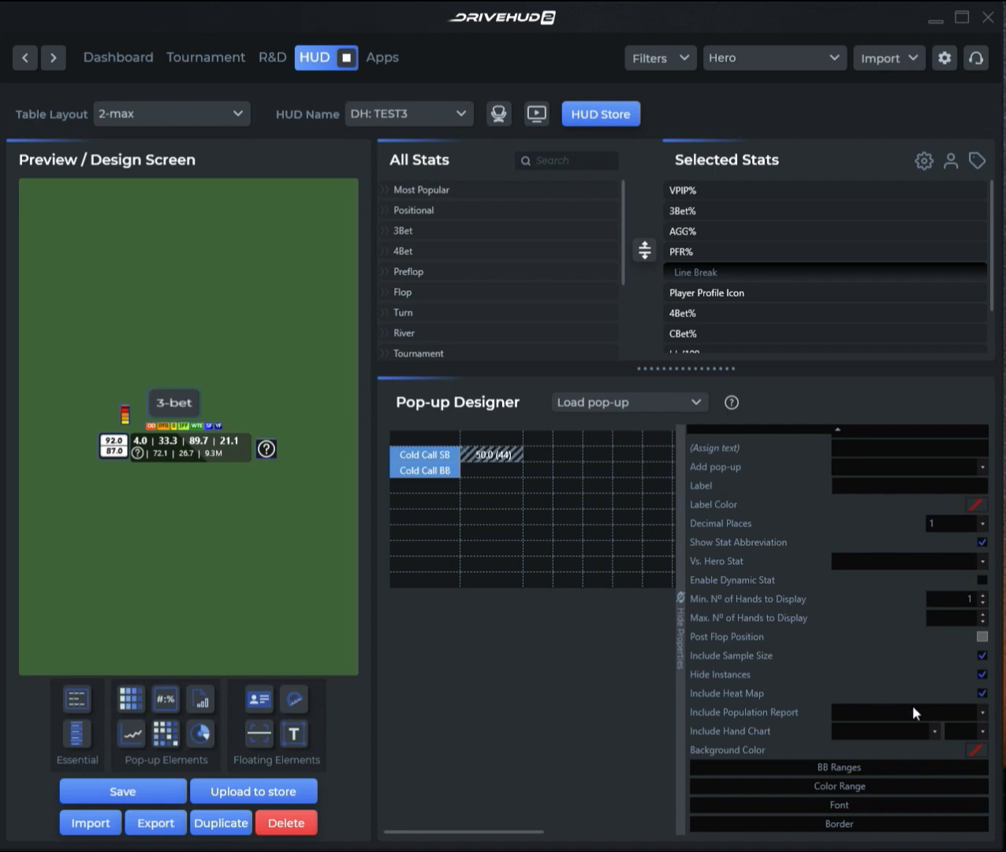
scroll(882, 668, up, 1)
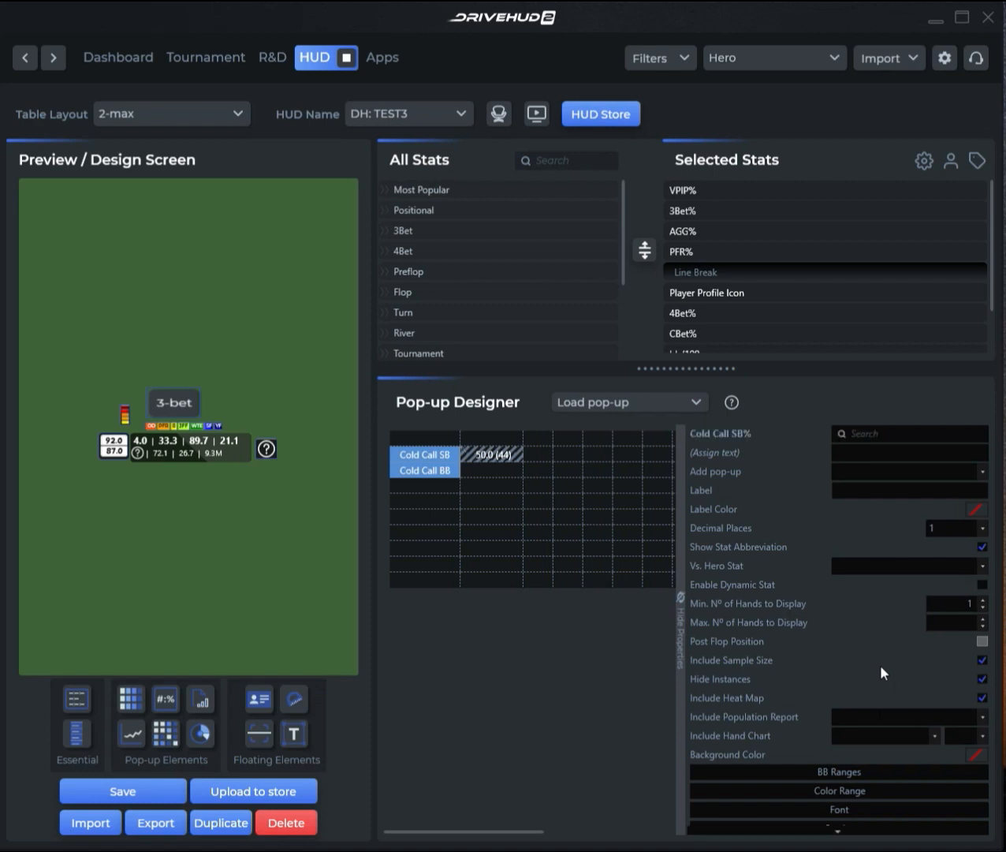
scroll(882, 672, down, 1)
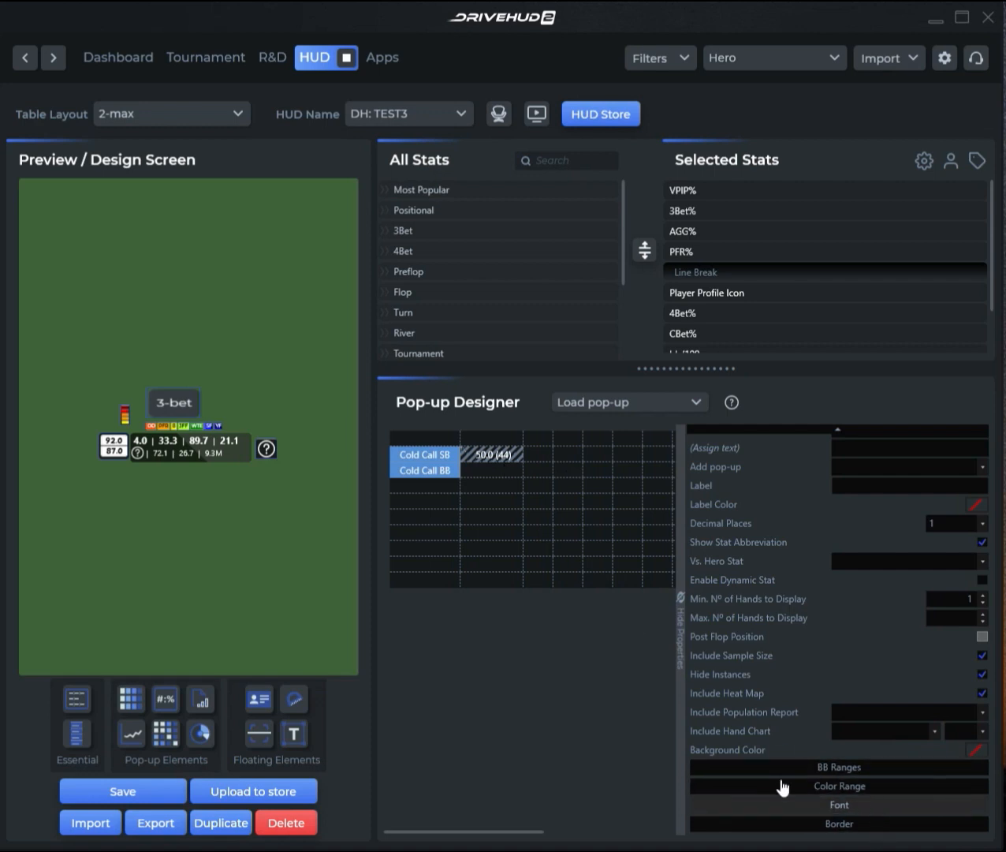
scroll(849, 605, up, 1)
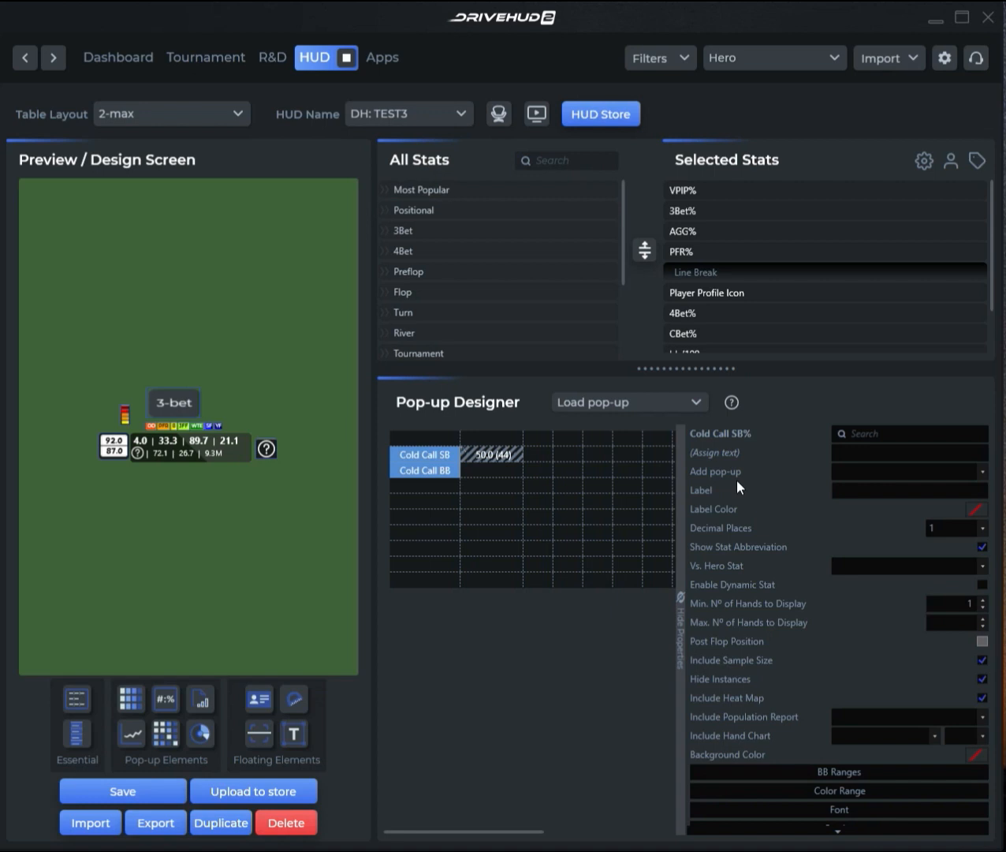
- Assign the Cold Call BB% stat to the second-column cell beside Cold Call BB
click(490, 472)
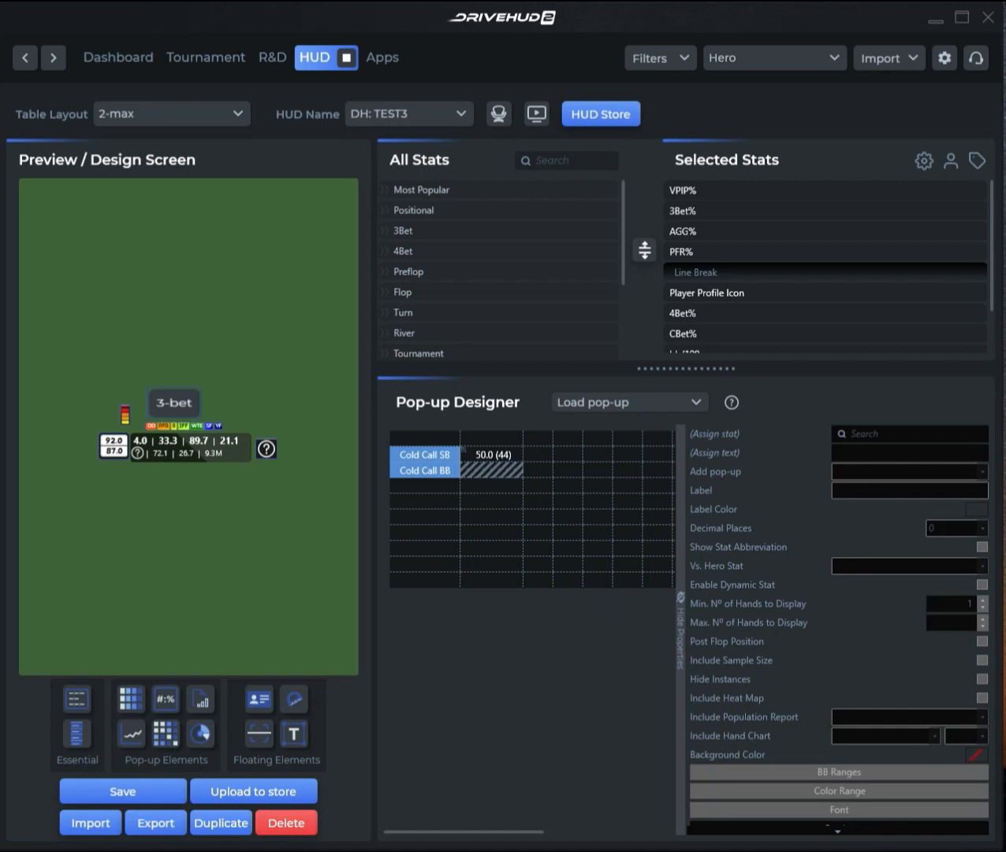
text(cold call)
drag(888, 447, 816, 475)
key(BackSpace)
click(883, 434)
text(cold cal)
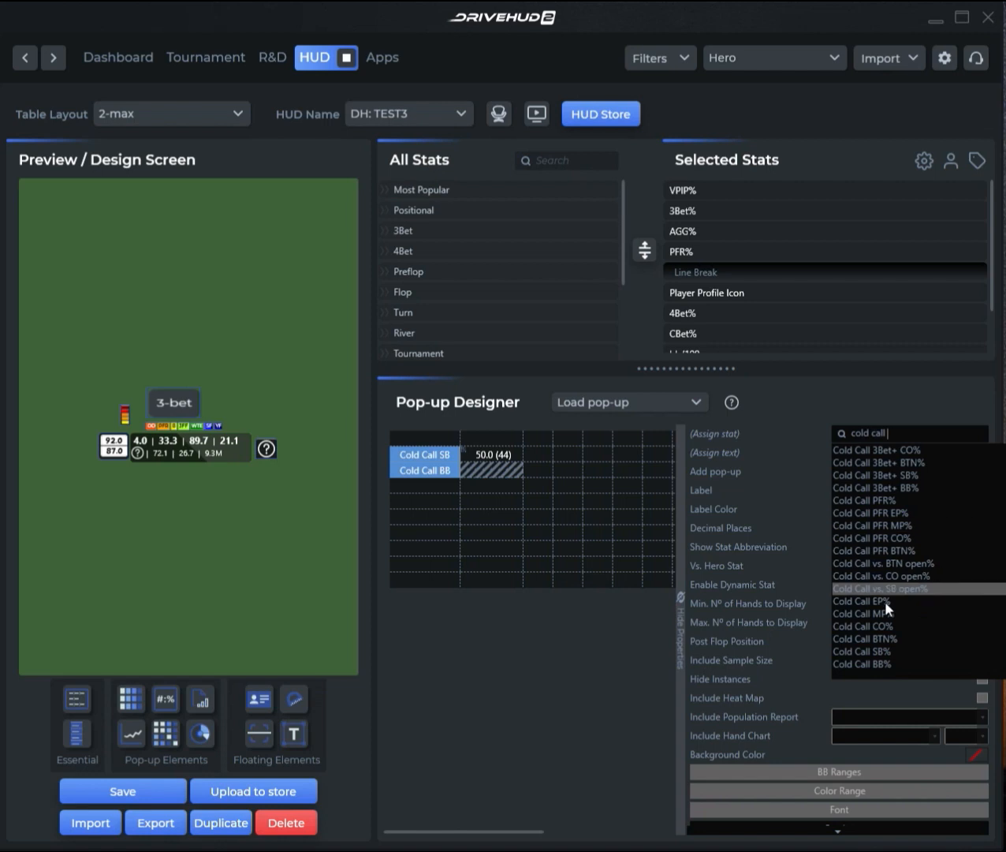
click(885, 664)
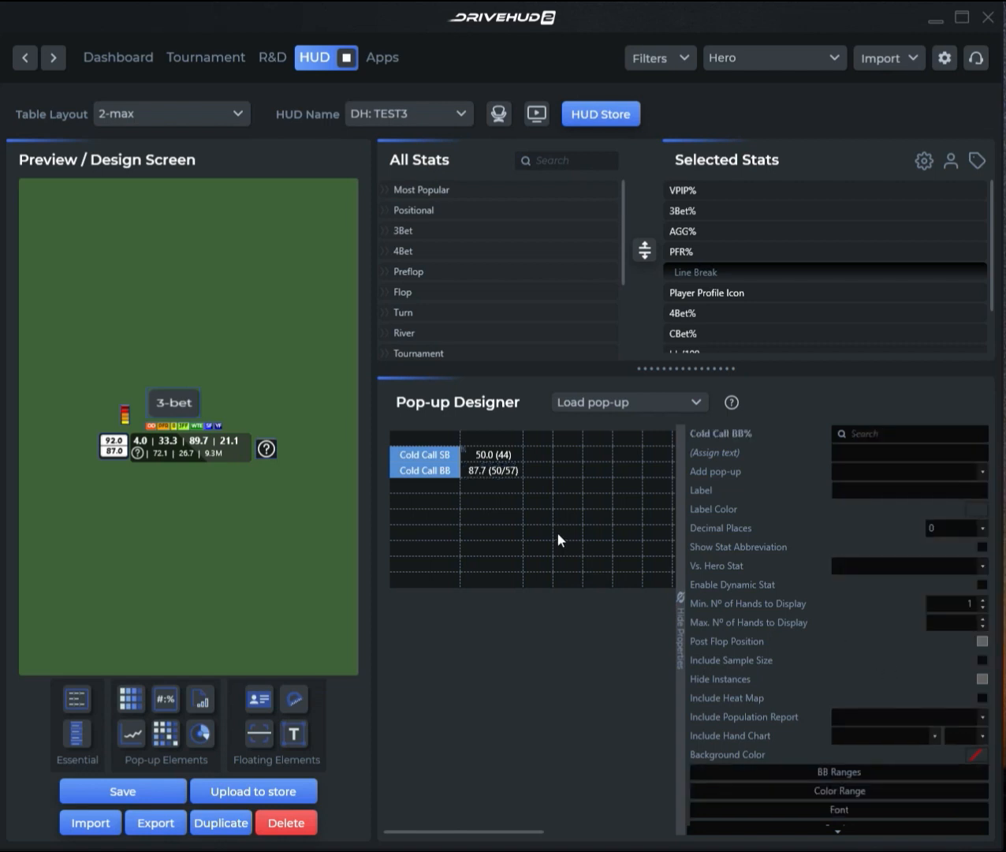
- Enable Hide Instances and Include Heat Map for the Cold Call BB% stat
click(496, 473)
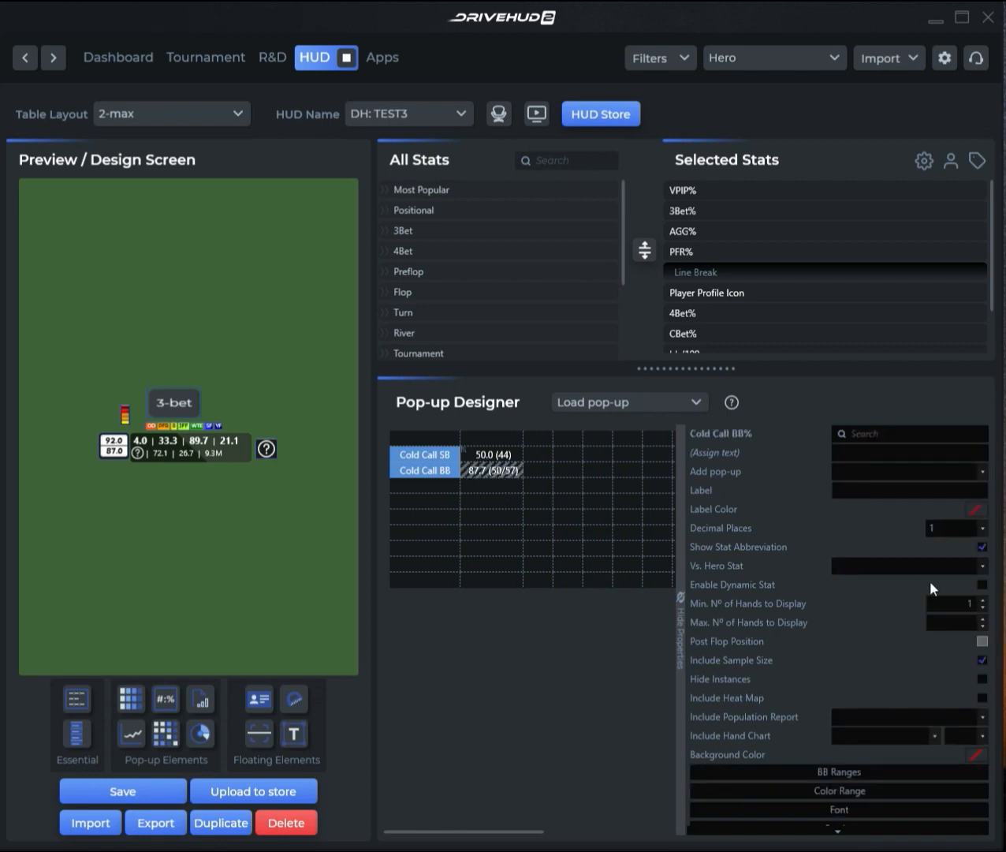
click(982, 679)
click(982, 698)
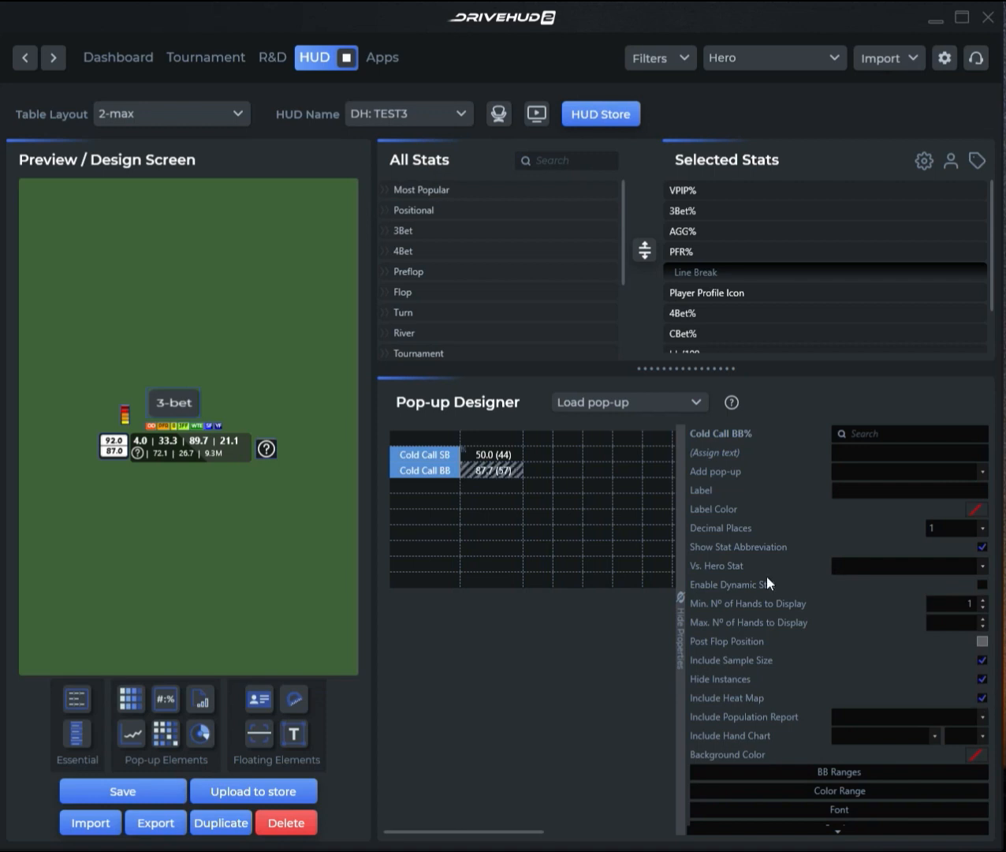
- Set the height of the empty row directly below Cold Call BB to 14
click(433, 484)
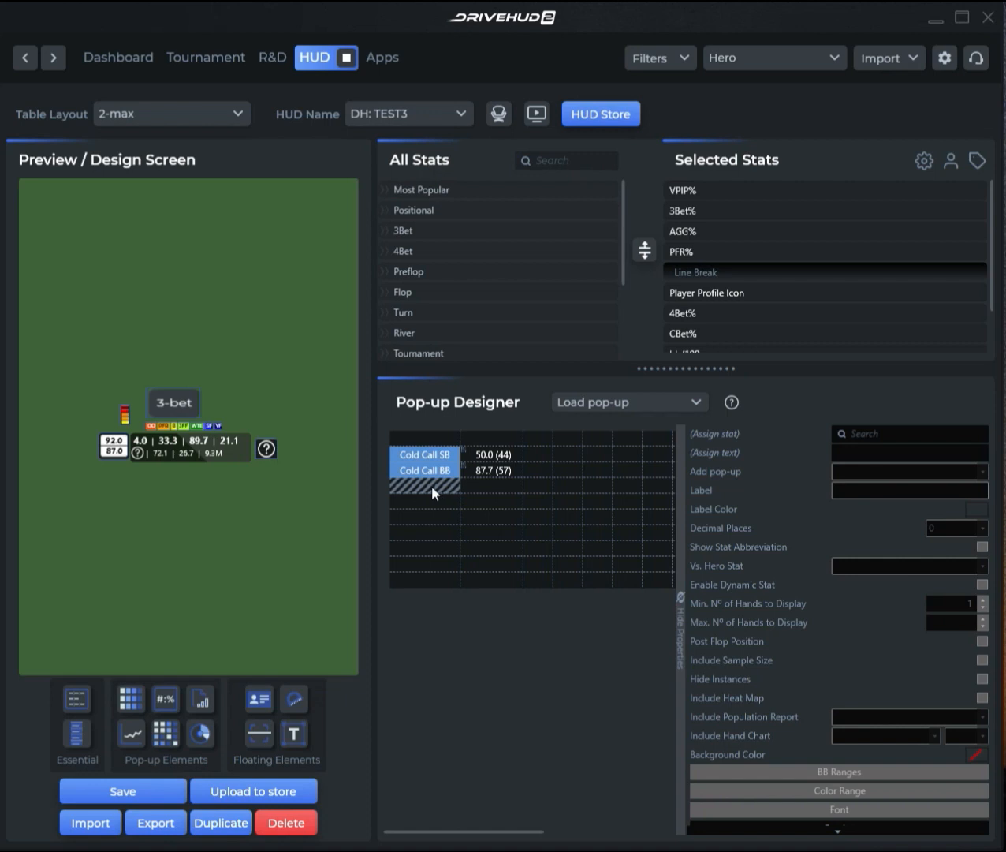
right_click(424, 485)
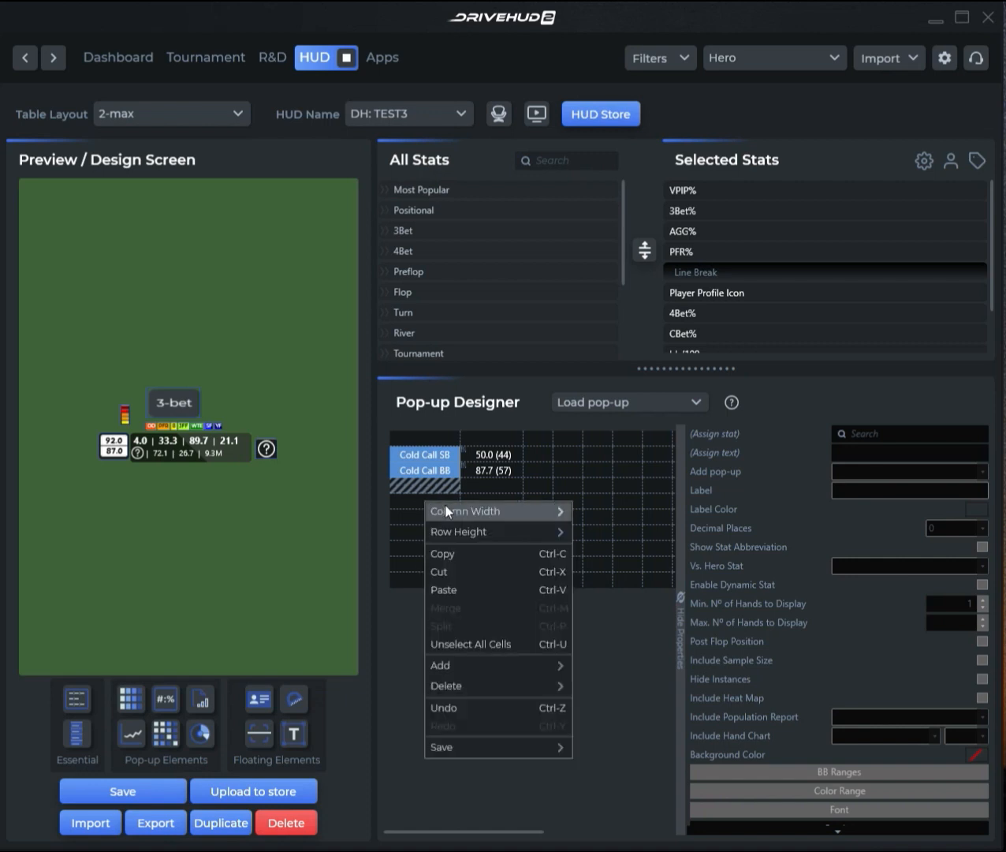
mouse_move(457, 532)
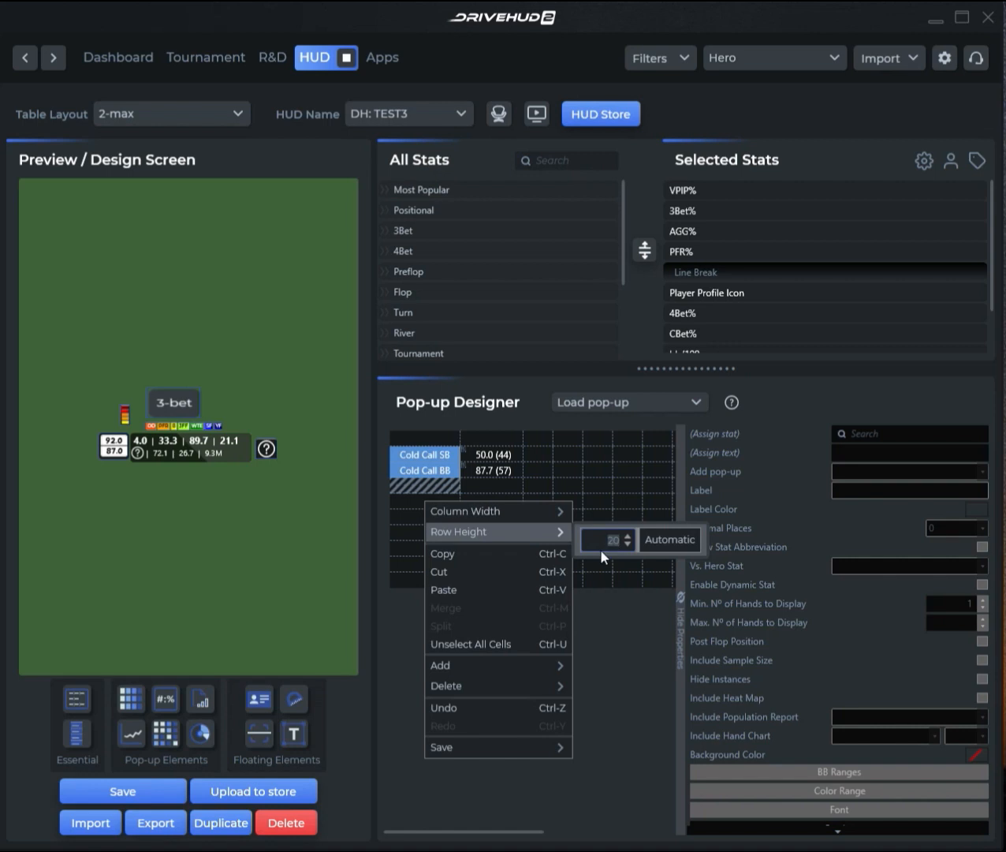
text(14)
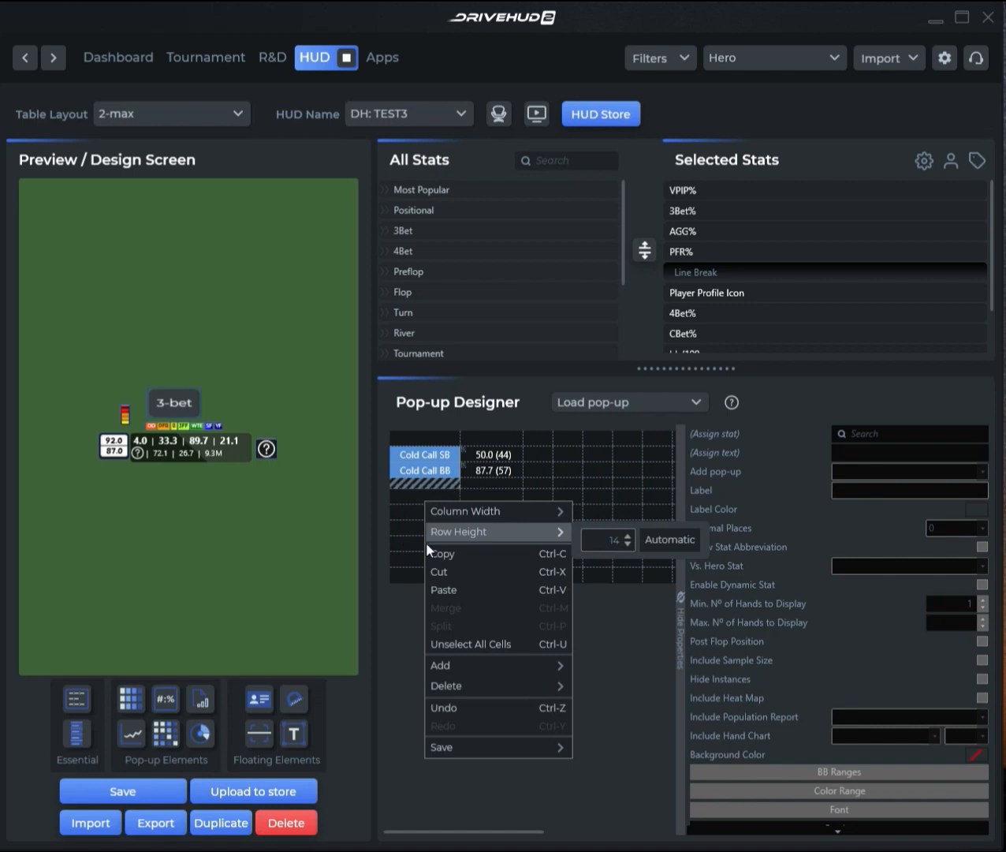
key(Return)
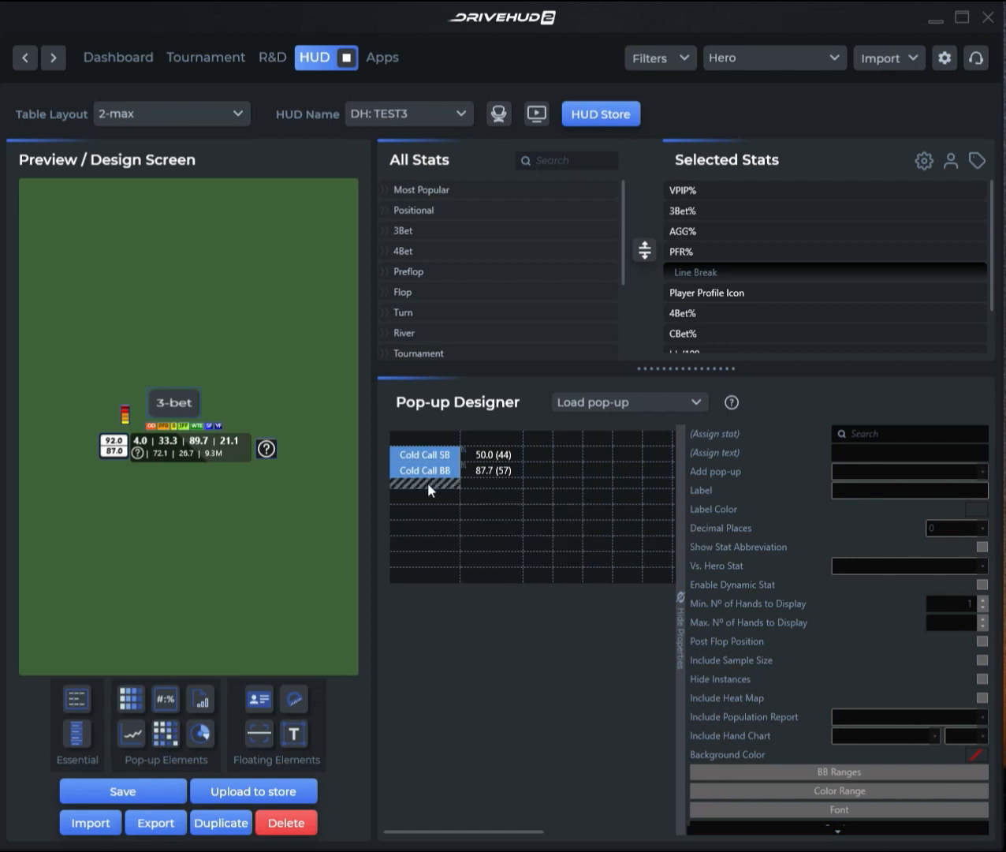
- Give the first-column cell below Cold Call BB a dark blue background colour and deselect it
click(976, 756)
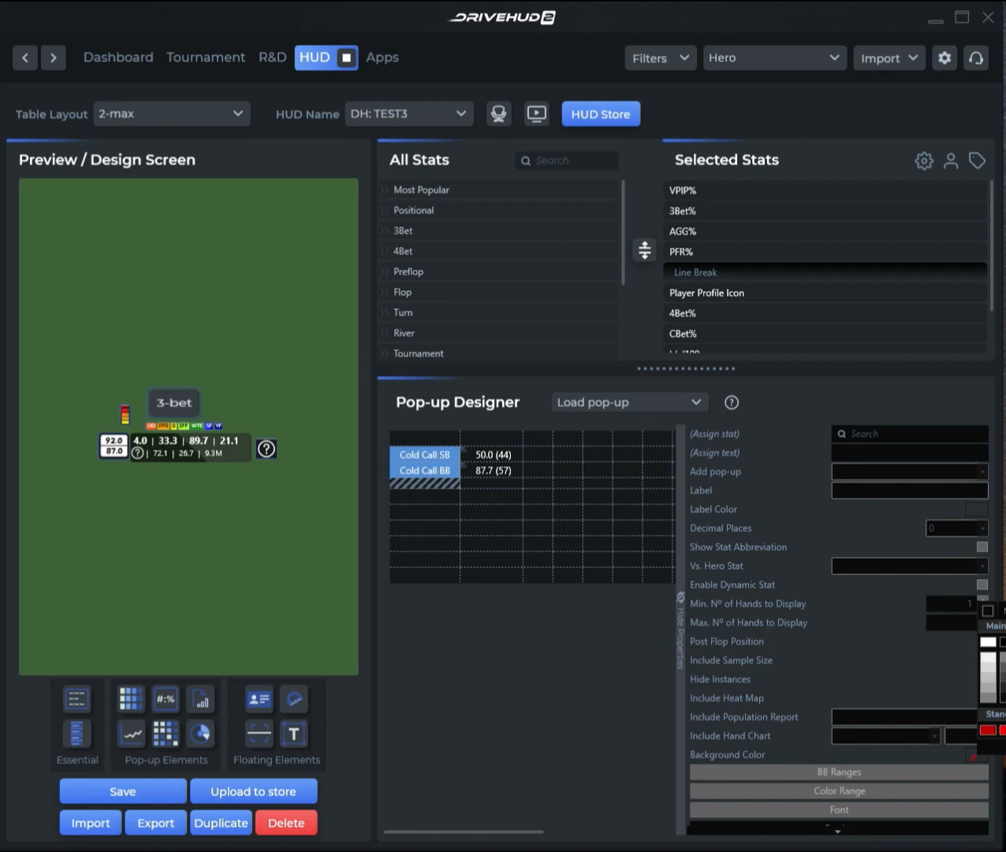
click(1005, 730)
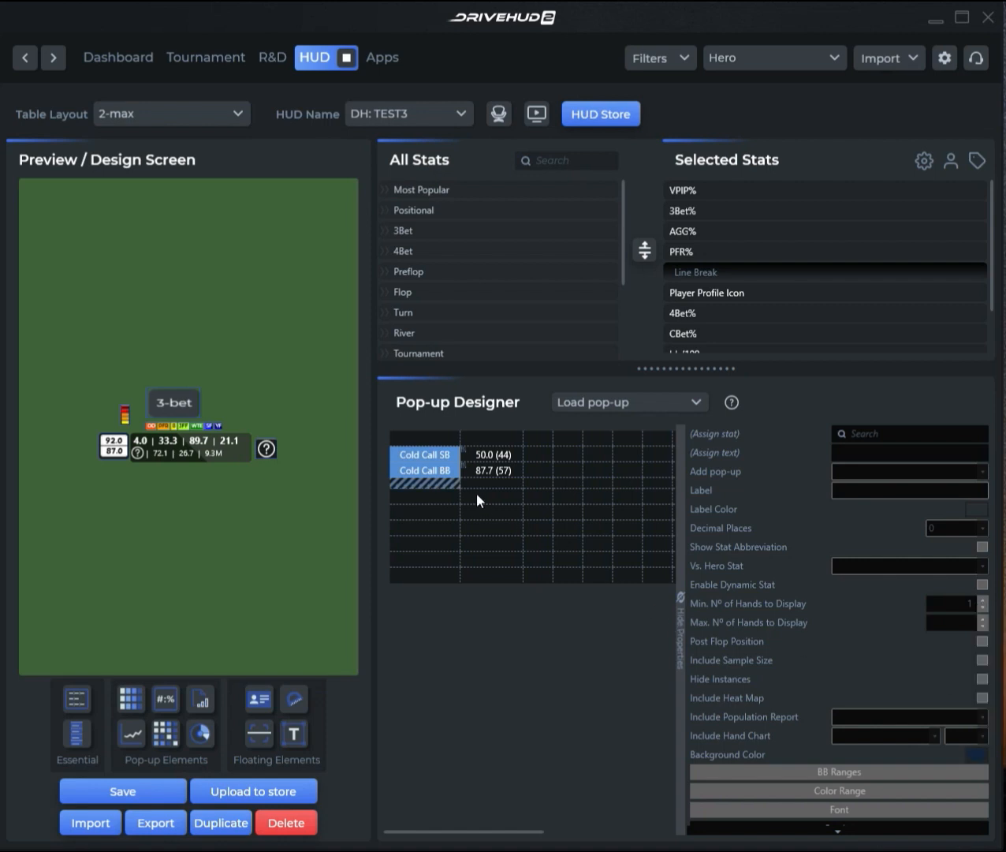
click(429, 480)
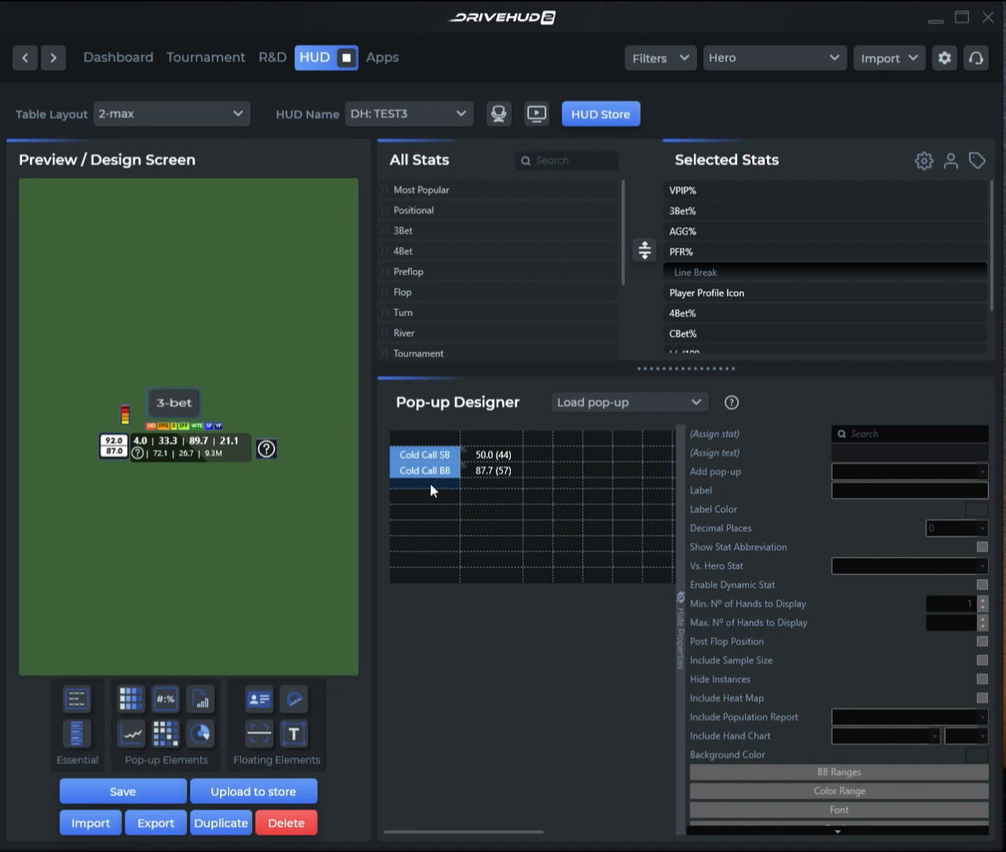
- Extend the dark blue background across the second- and third-column cells of the thin row below Cold Call BB
click(491, 483)
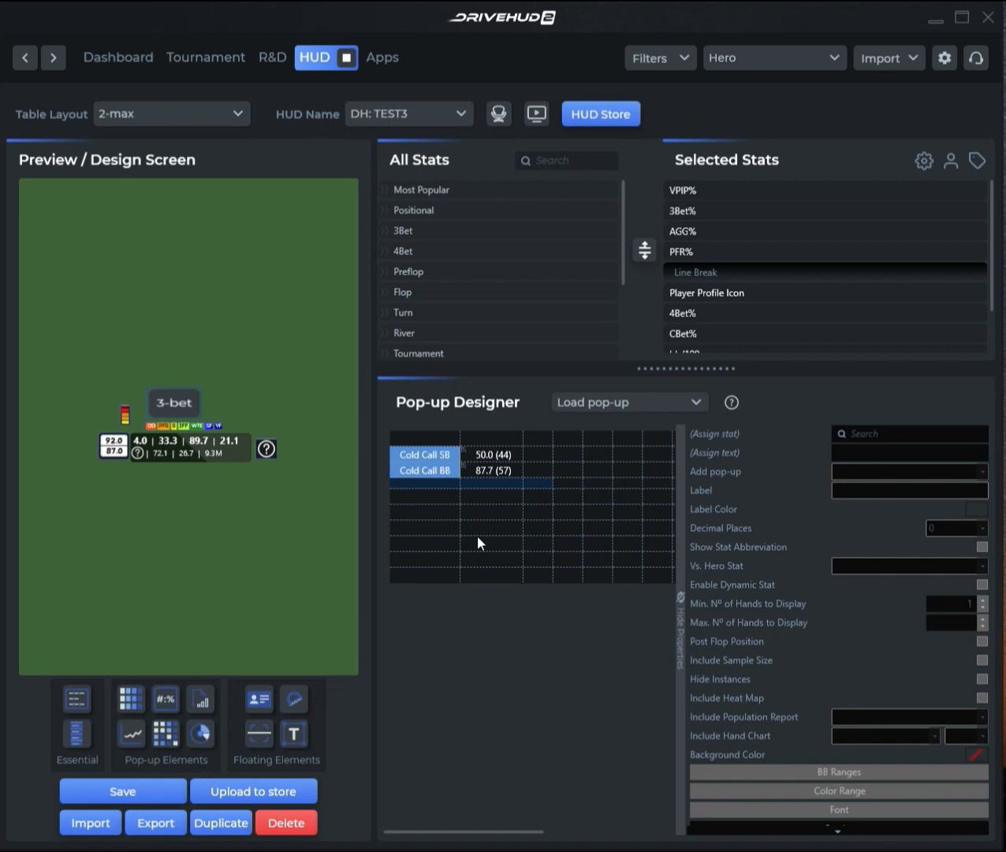
click(425, 496)
- Assign the Cold Call 3Bet% stat to the second-column cell below the dark blue row, with Hide Instances and Include Heat Map enabled
click(491, 497)
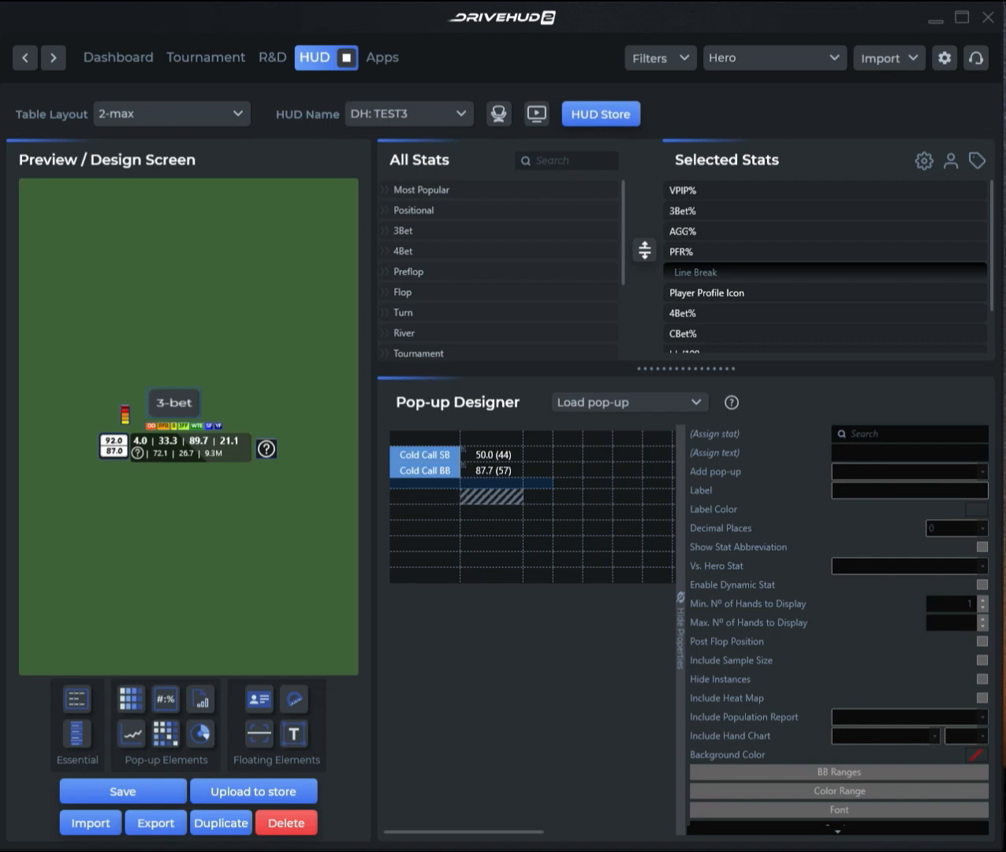
text(cold)
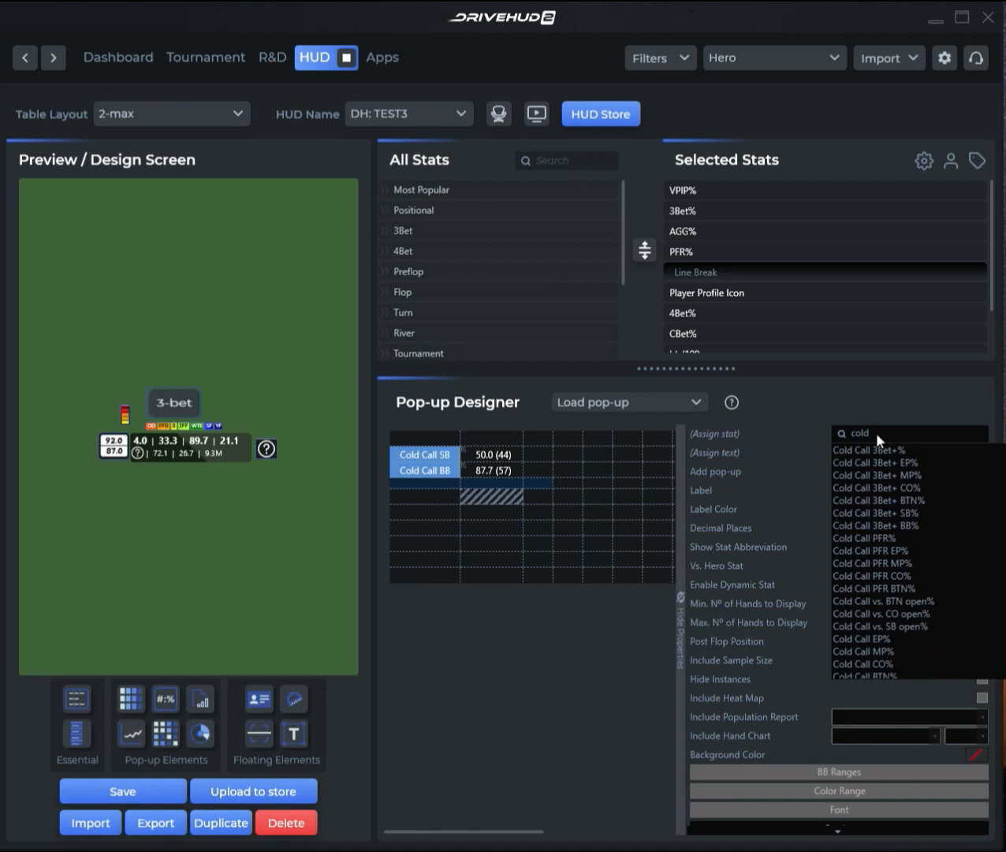
text( call)
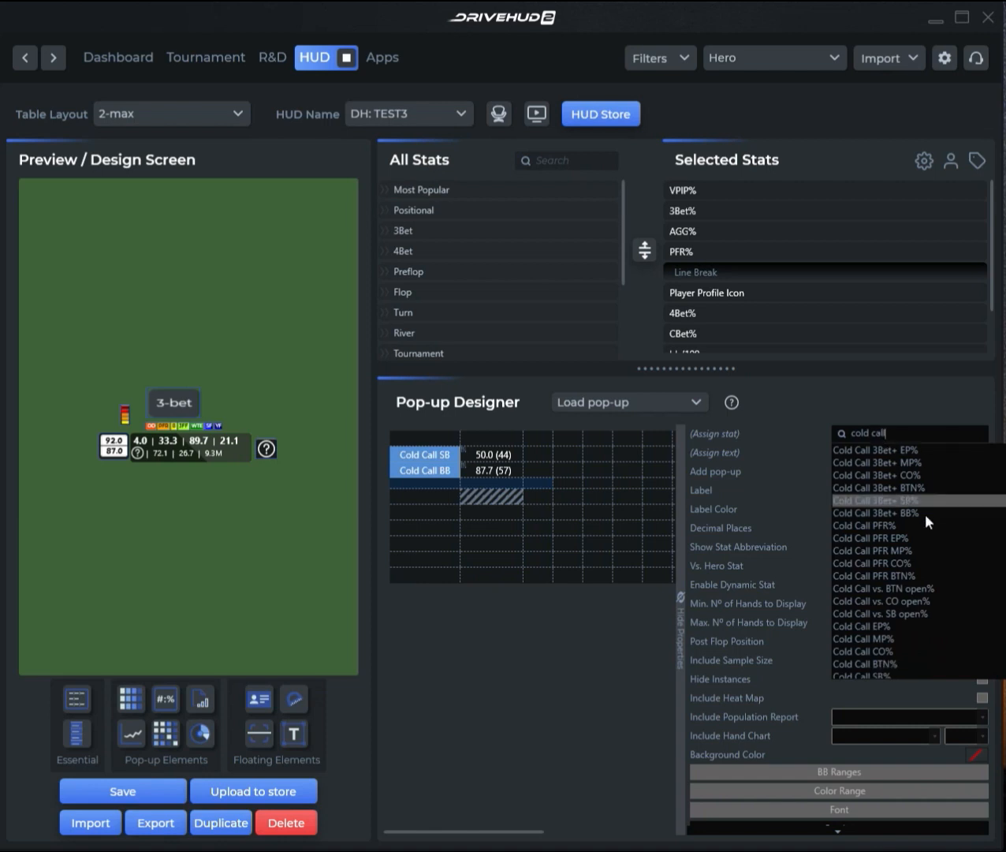
scroll(934, 522, up, 5)
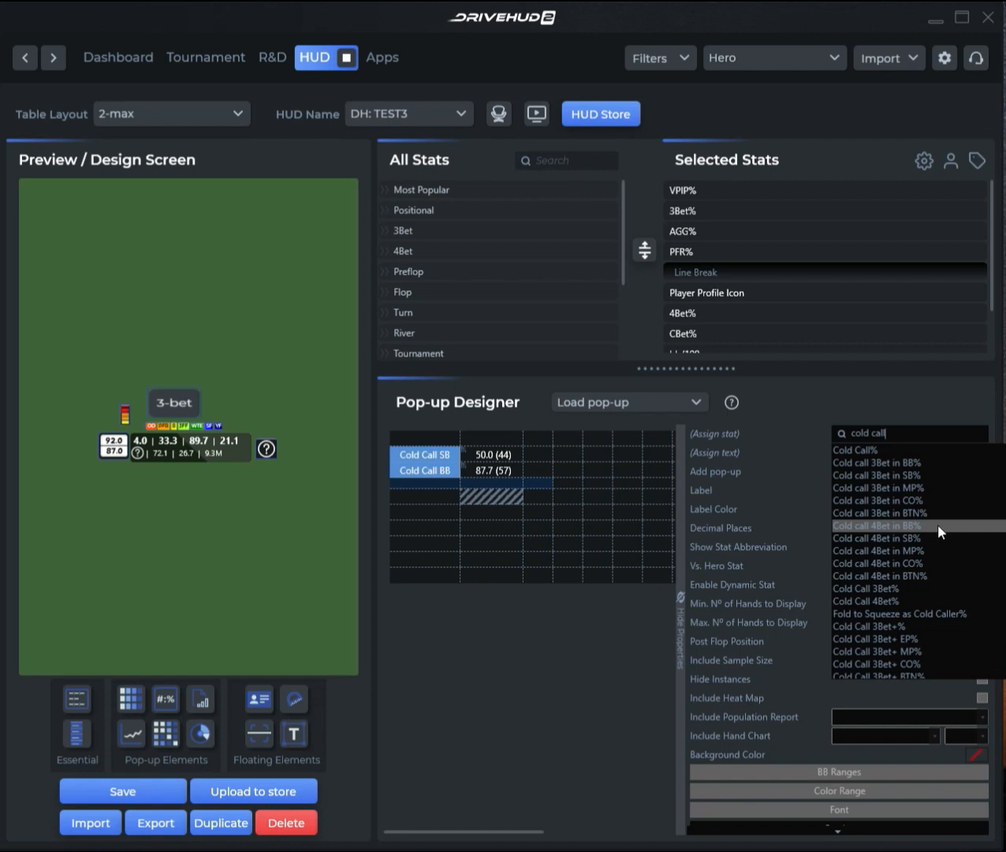
click(894, 587)
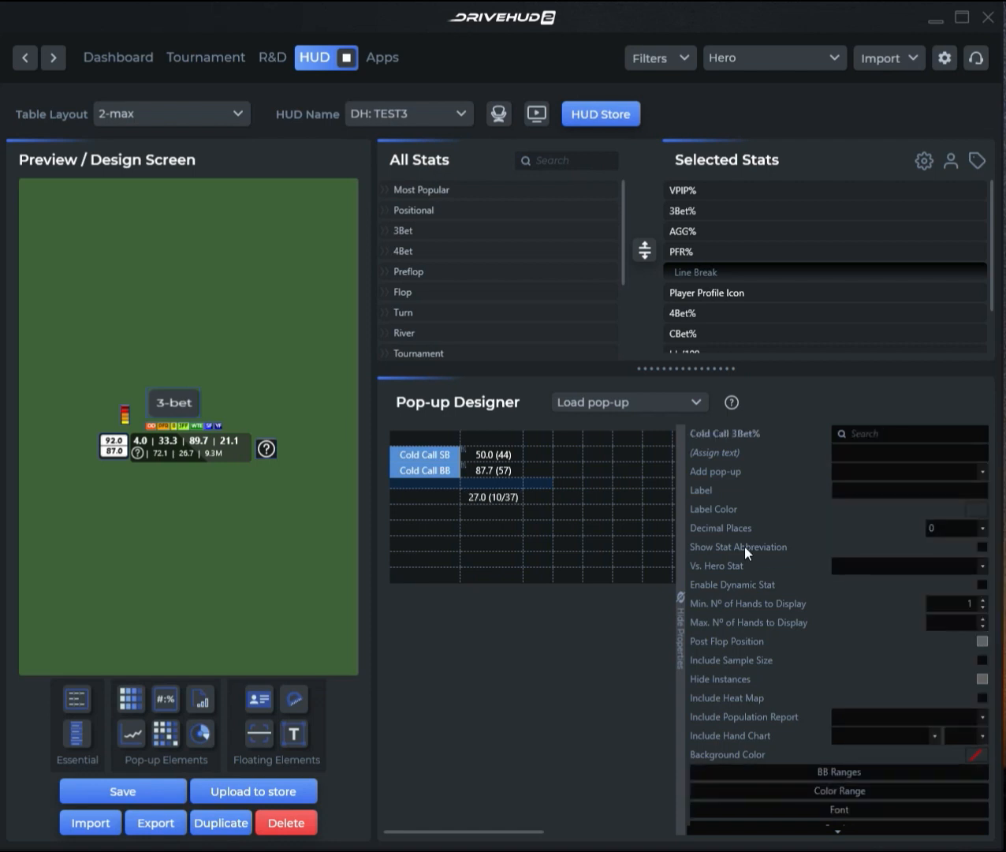
click(509, 500)
click(984, 678)
- Enter the label text Cold Call 3Bet in the first-column cell beside the Cold Call 3Bet% stat
click(410, 497)
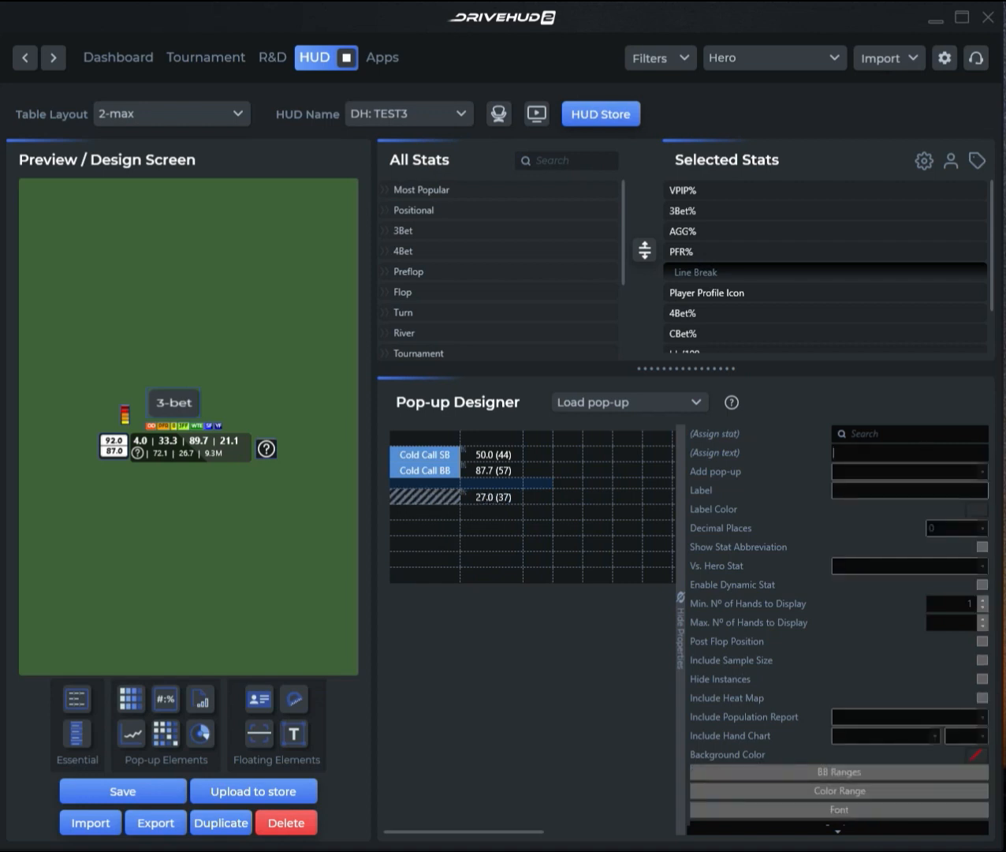
text(Cold Call)
text(Bet)
click(497, 527)
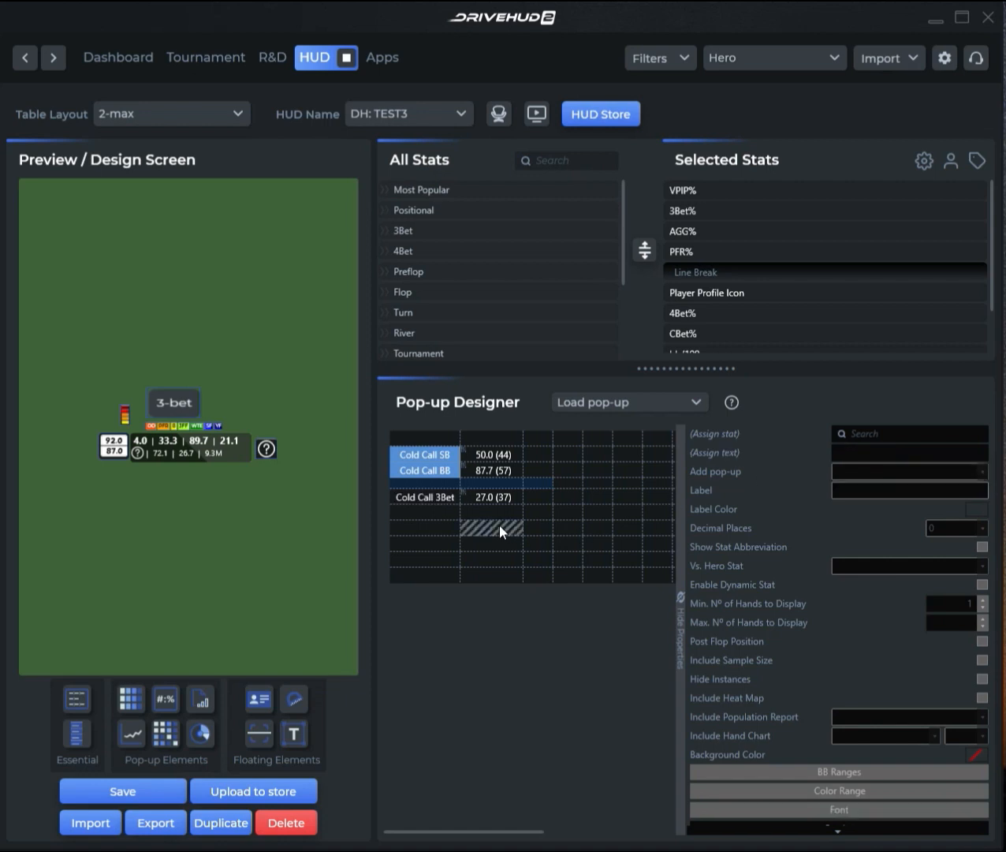
- Give the Cold Call 3Bet label cell the same light blue background as the labels above it
click(439, 504)
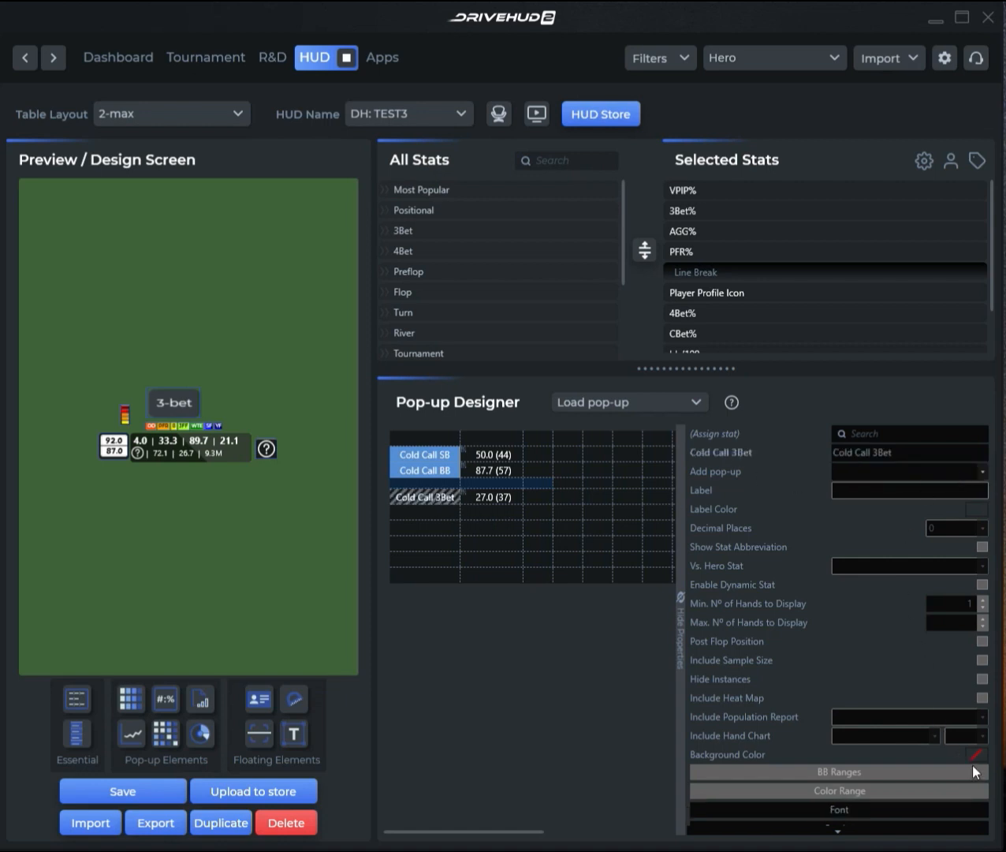
click(975, 756)
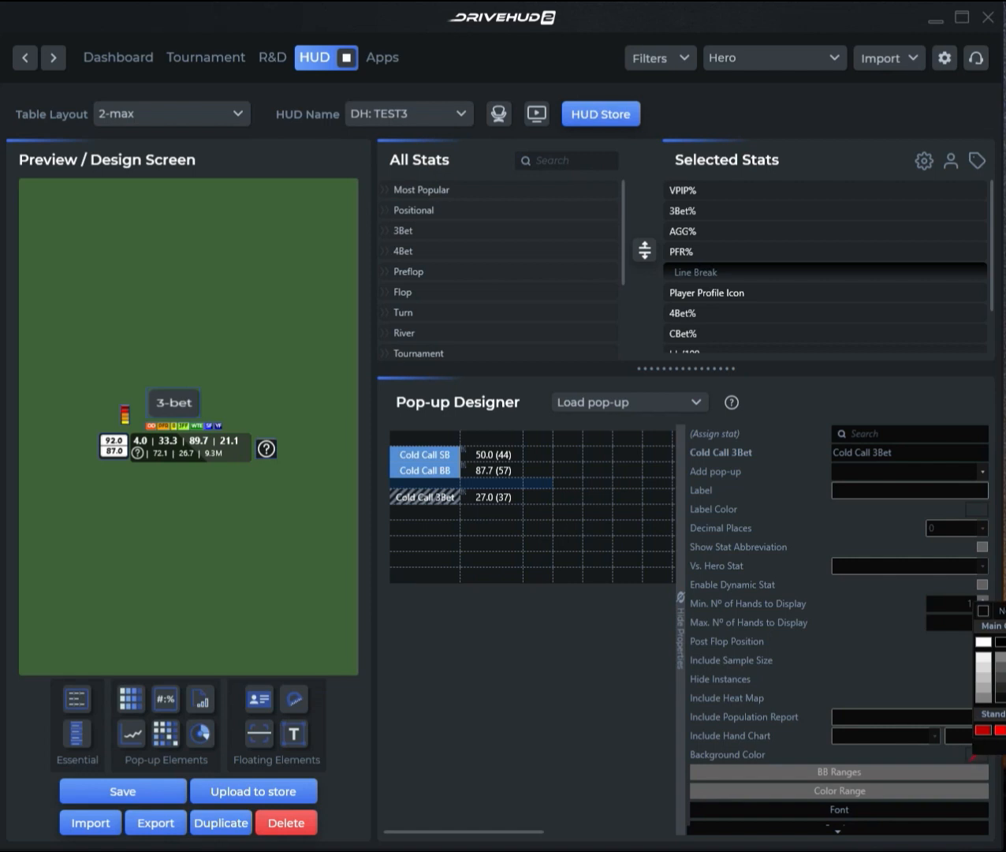
click(1005, 677)
click(491, 512)
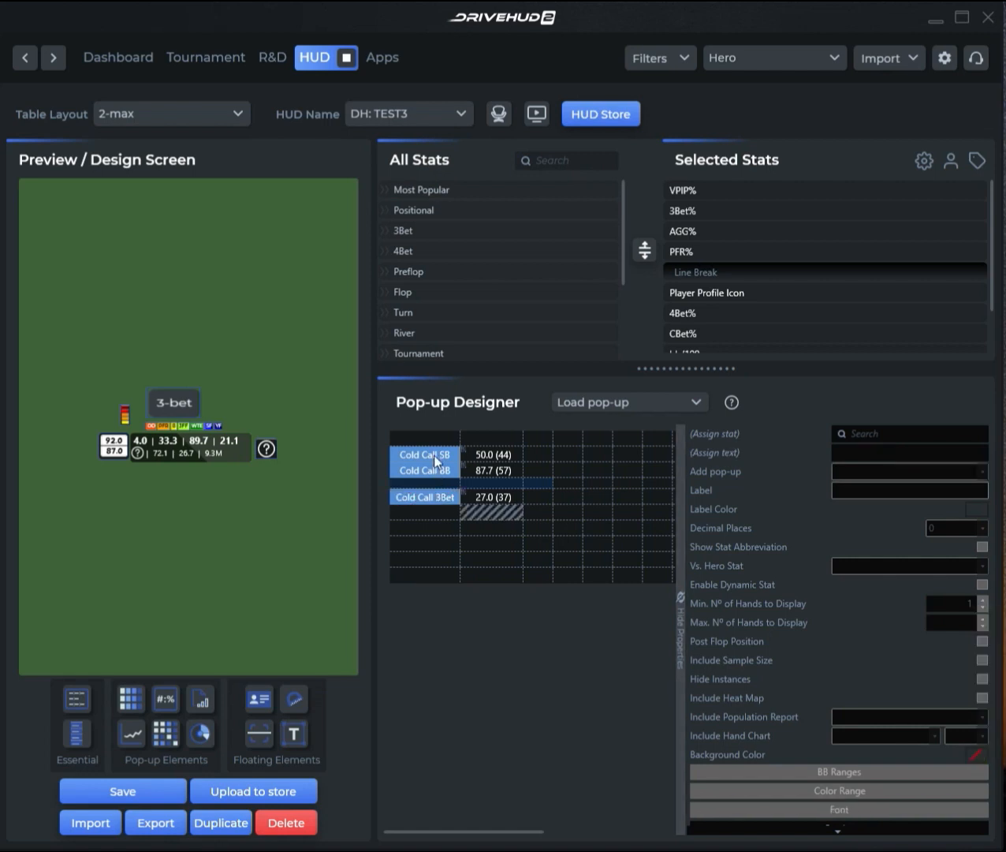
- Label the first-column cell below Cold Call 3Bet as Cold Call 4Bet and give it the matching light blue background
click(433, 515)
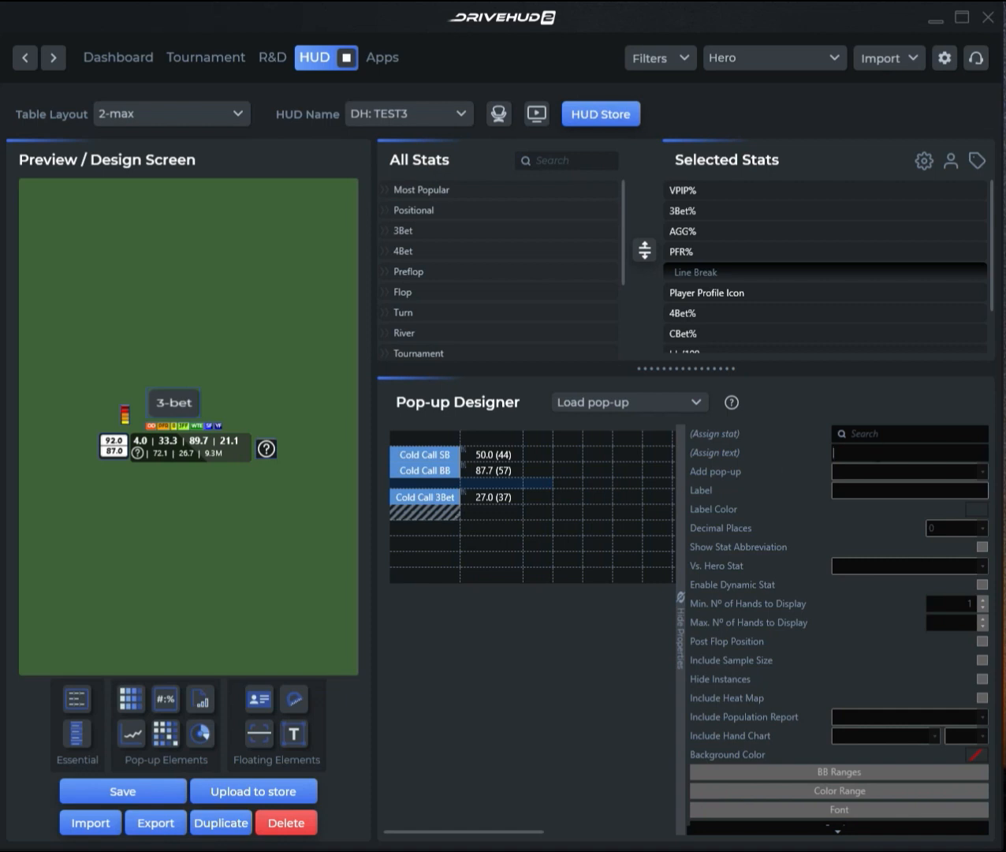
text(Cold Call 4Bet)
key(Return)
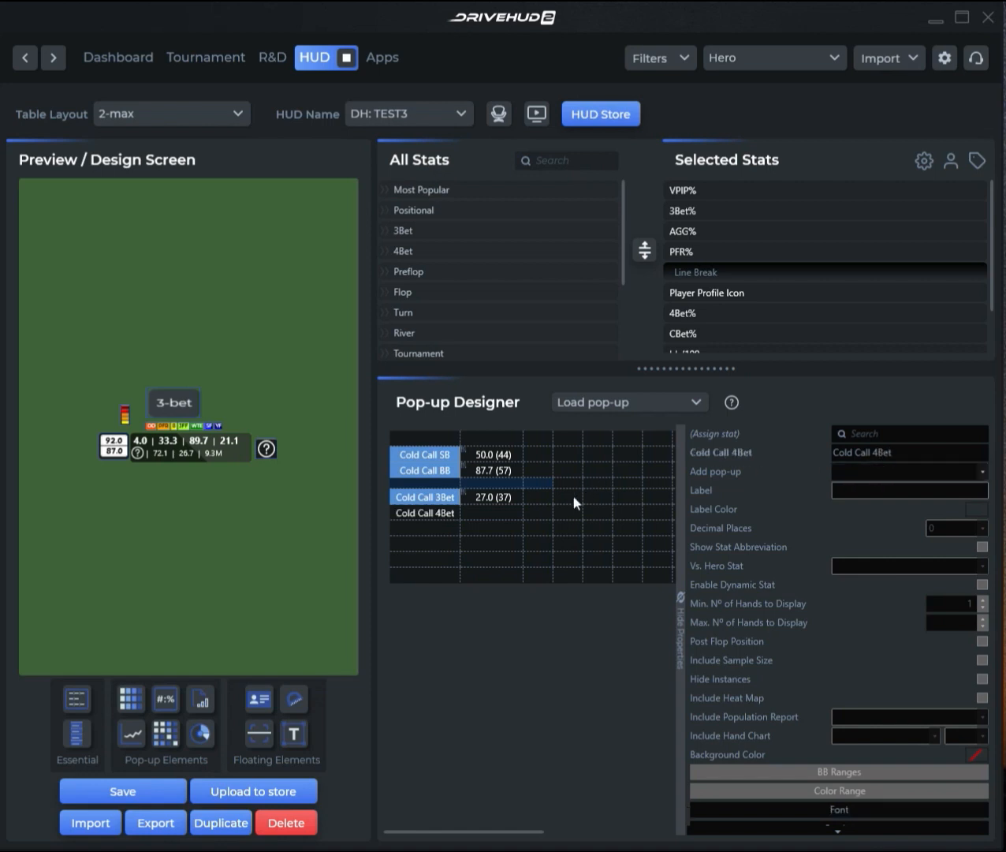
click(976, 755)
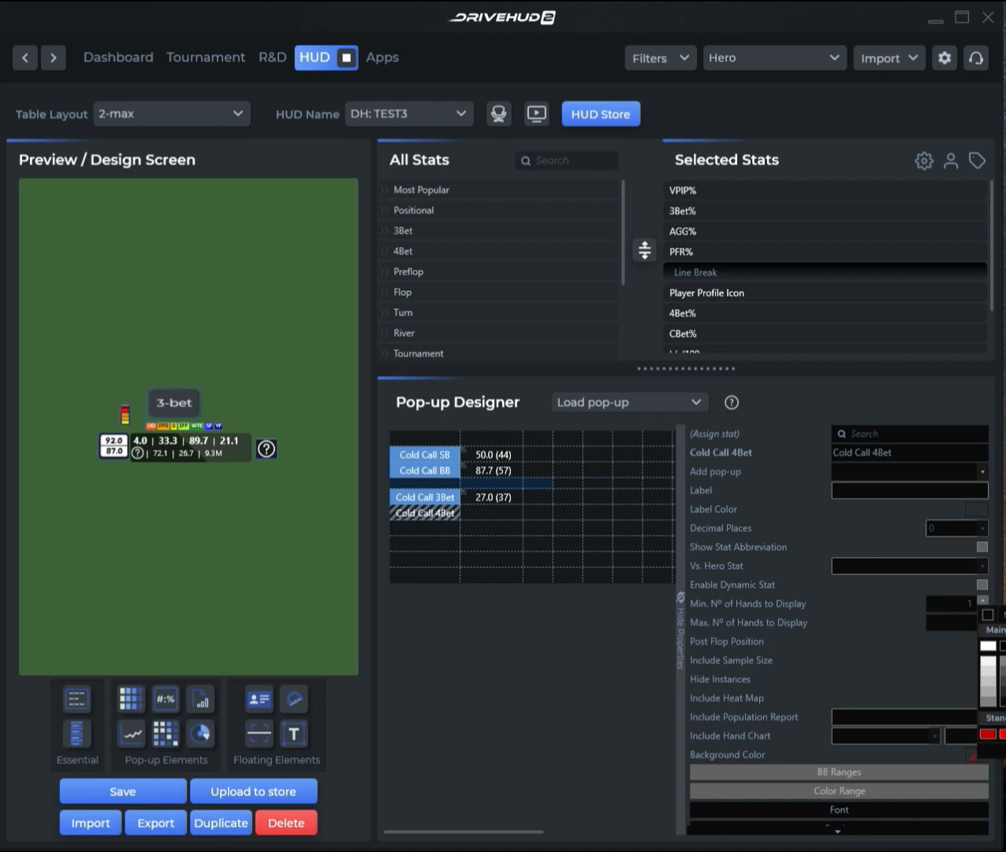
click(1005, 681)
- Assign the Cold Call 4Bet% stat to the second-column cell beside the Cold Call 4Bet label
click(500, 514)
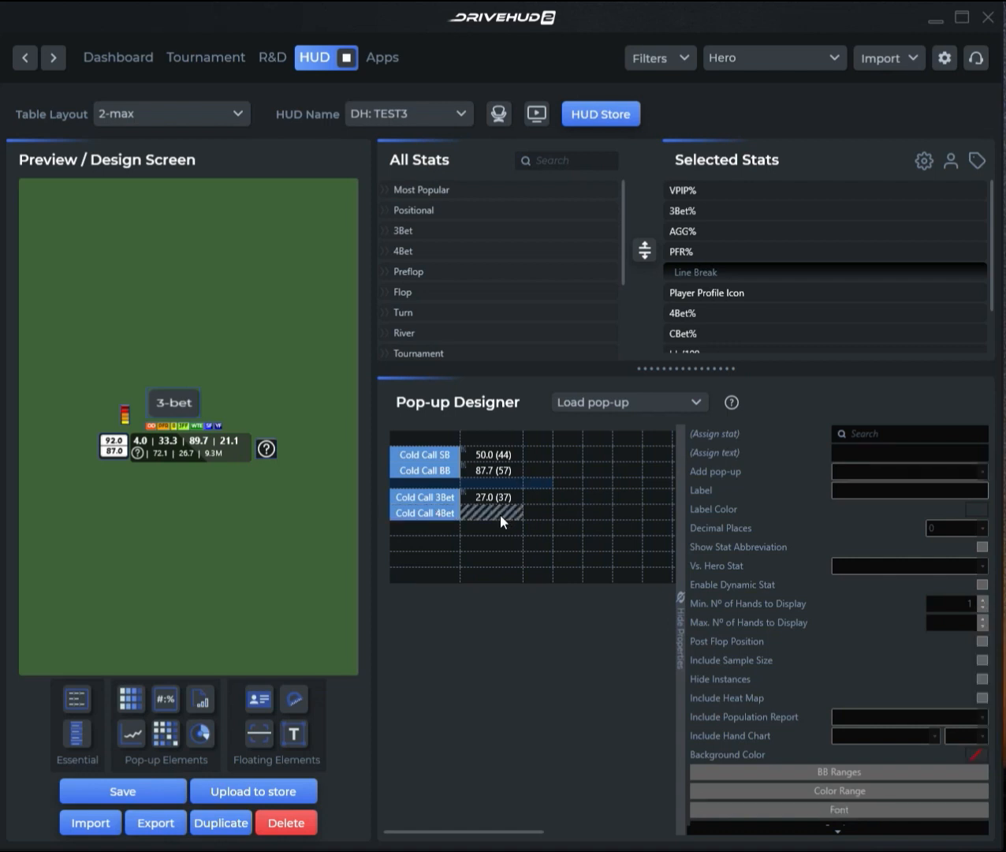
click(863, 436)
text(Cold call)
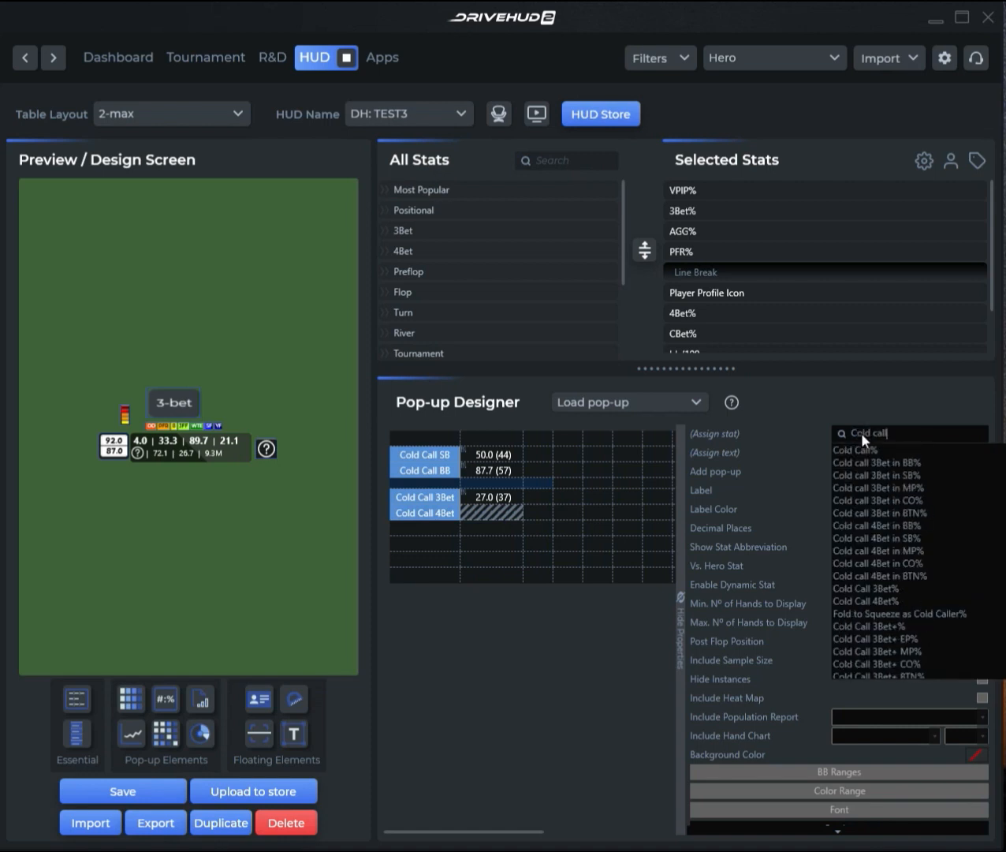
click(898, 601)
- Enable Hide Instances and Include Heat Map for the Cold Call 4Bet% stat
click(502, 515)
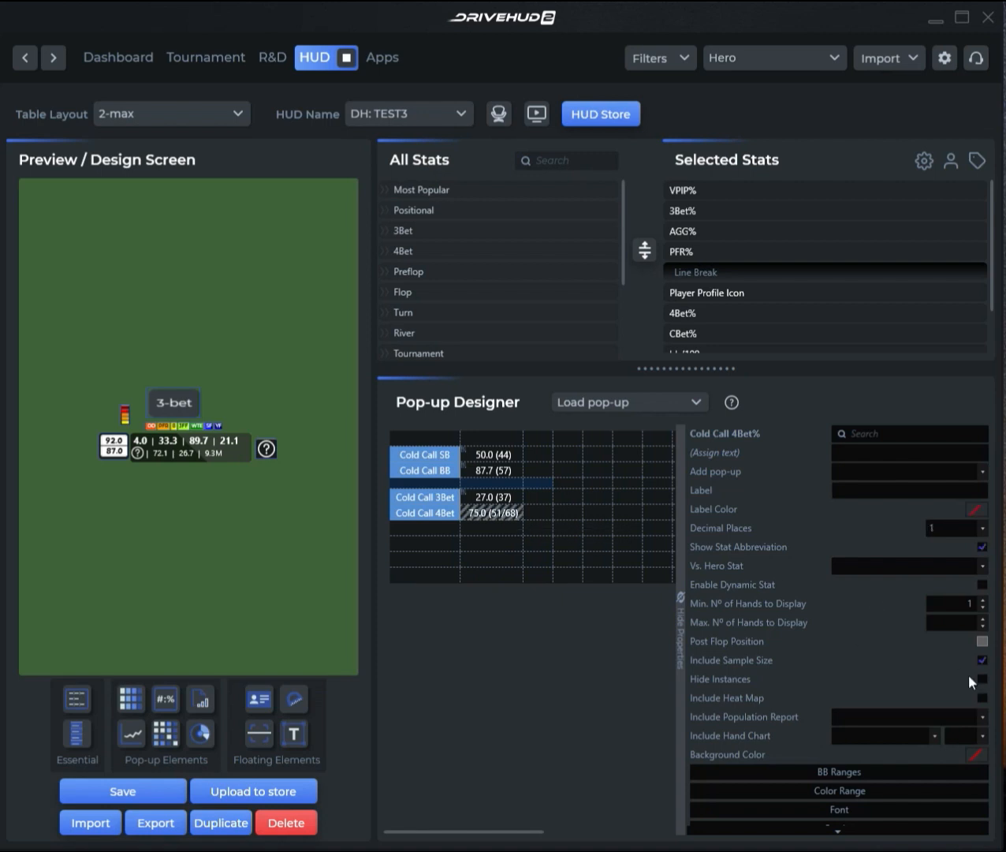
click(983, 680)
click(983, 697)
click(538, 528)
click(533, 480)
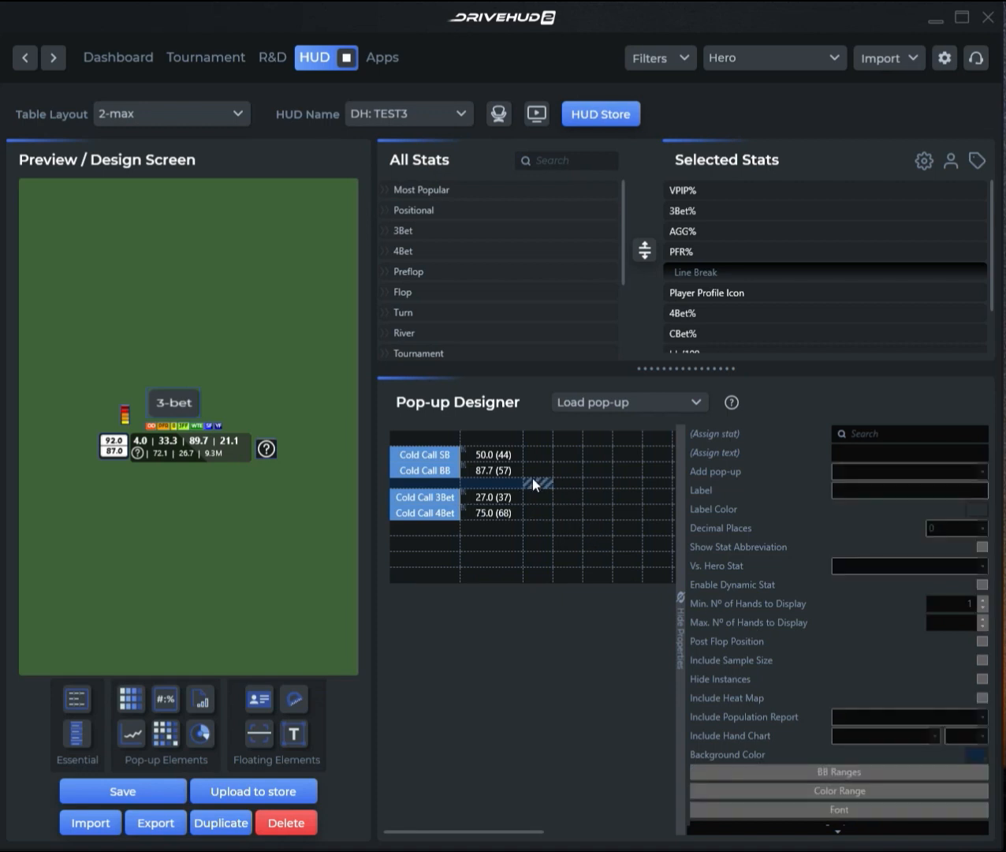
- Enter the heading COLD CALL in the first-column cell of the grid's first row
click(414, 438)
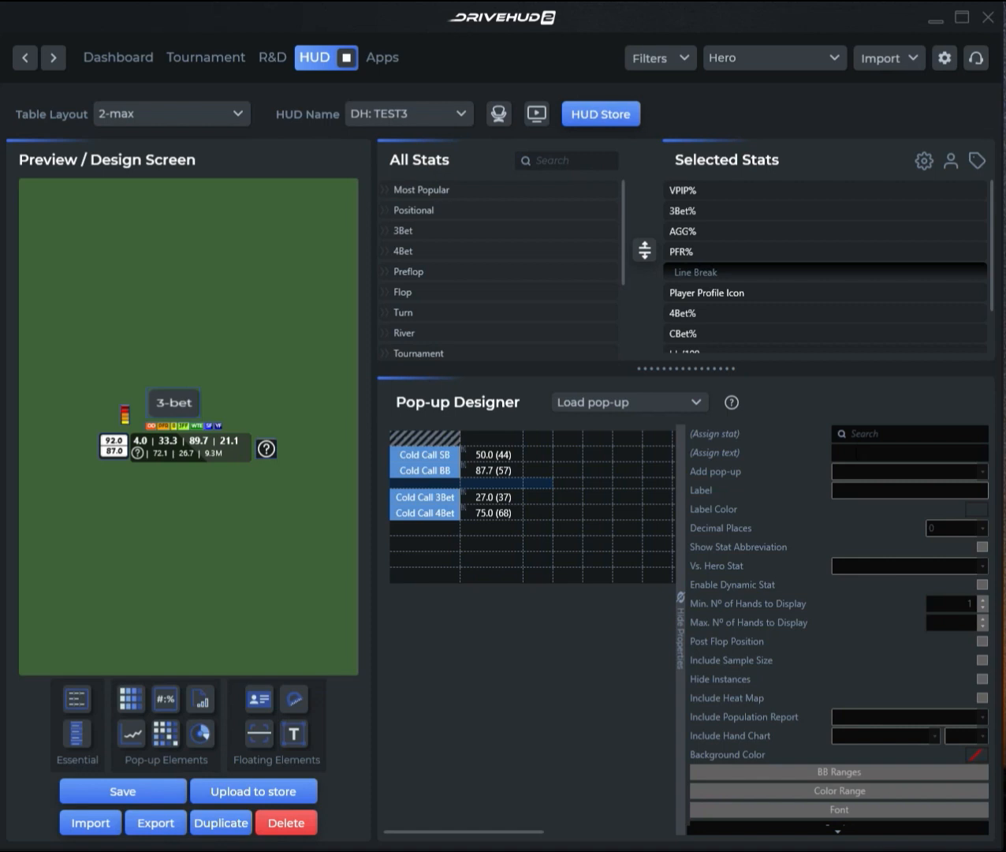
text(COLD CALL)
key(Return)
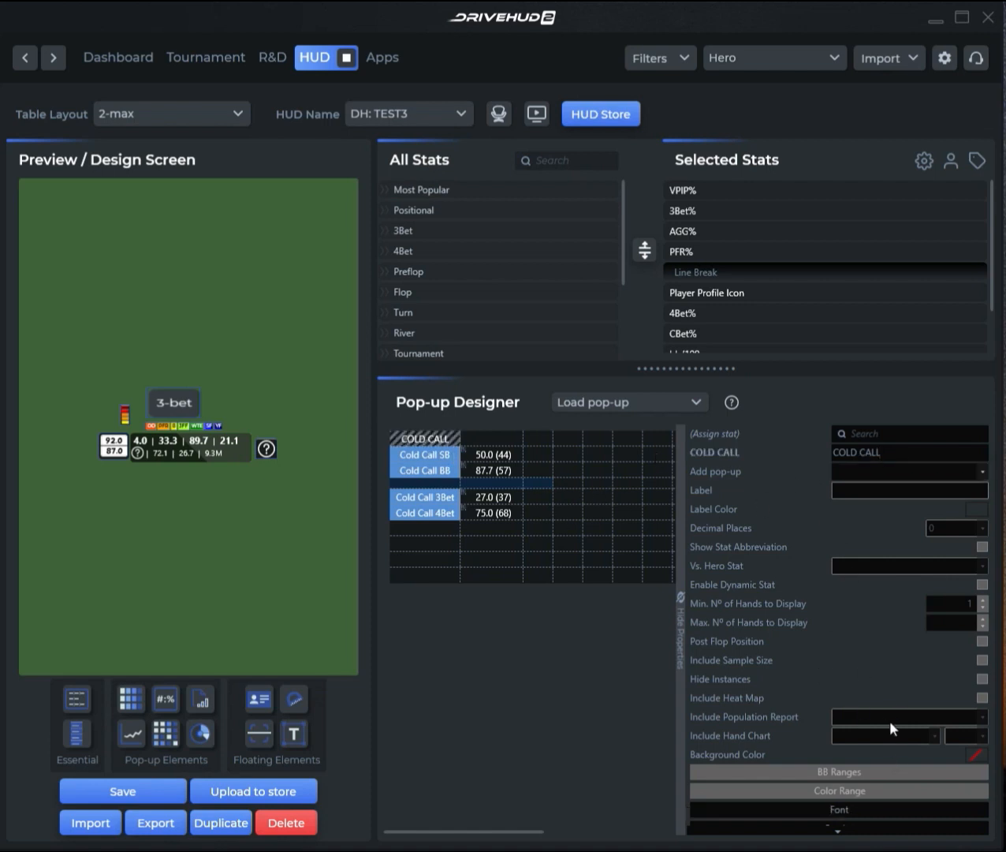
- Set the COLD CALL heading's font size to 16 and make it bold
scroll(892, 727, down, 1)
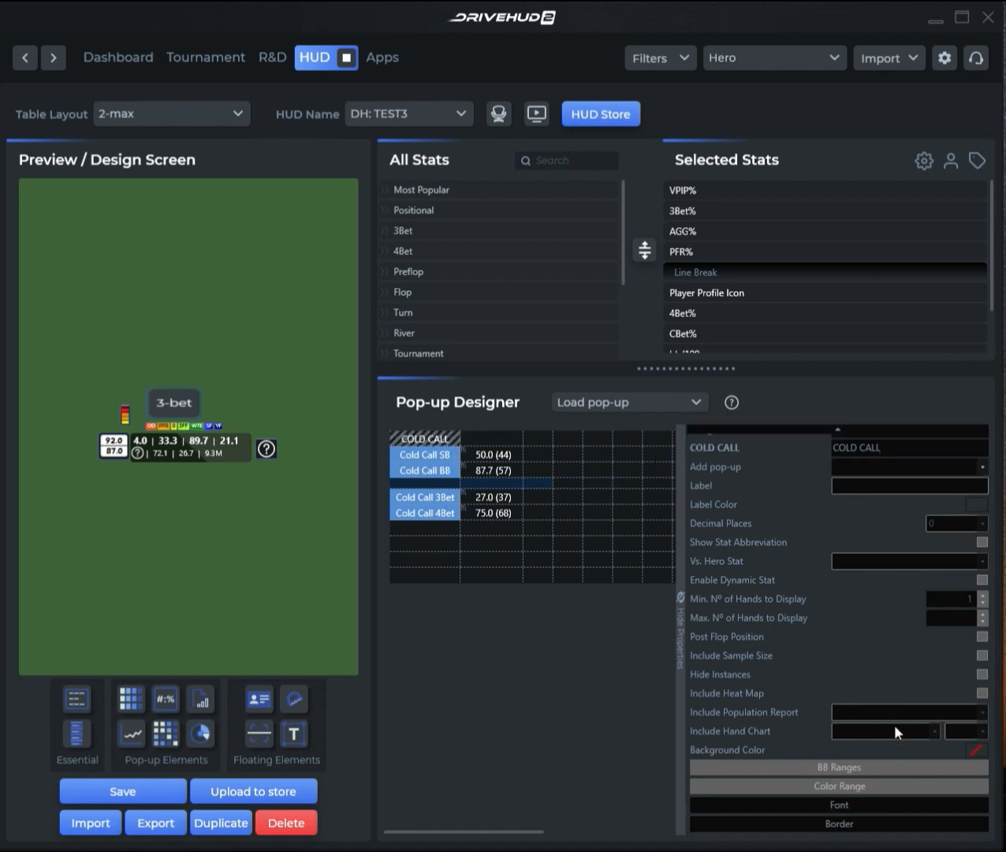
click(856, 806)
scroll(855, 801, down, 4)
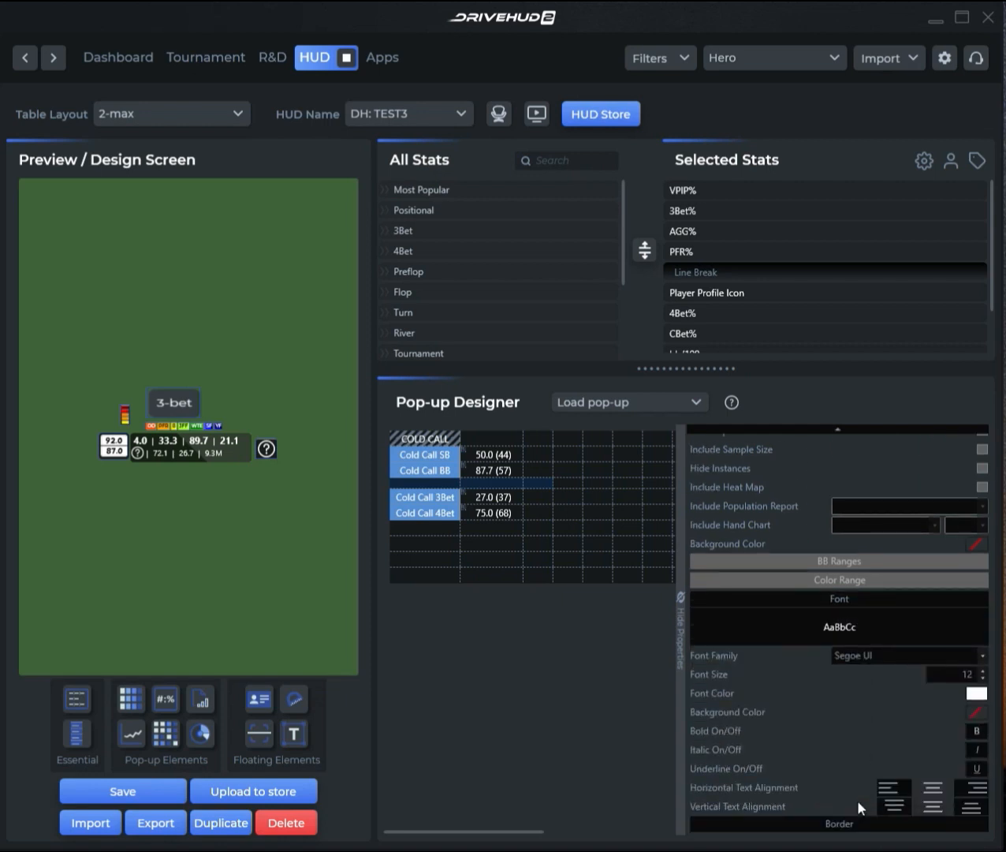
click(981, 673)
click(981, 673)
click(982, 673)
click(981, 673)
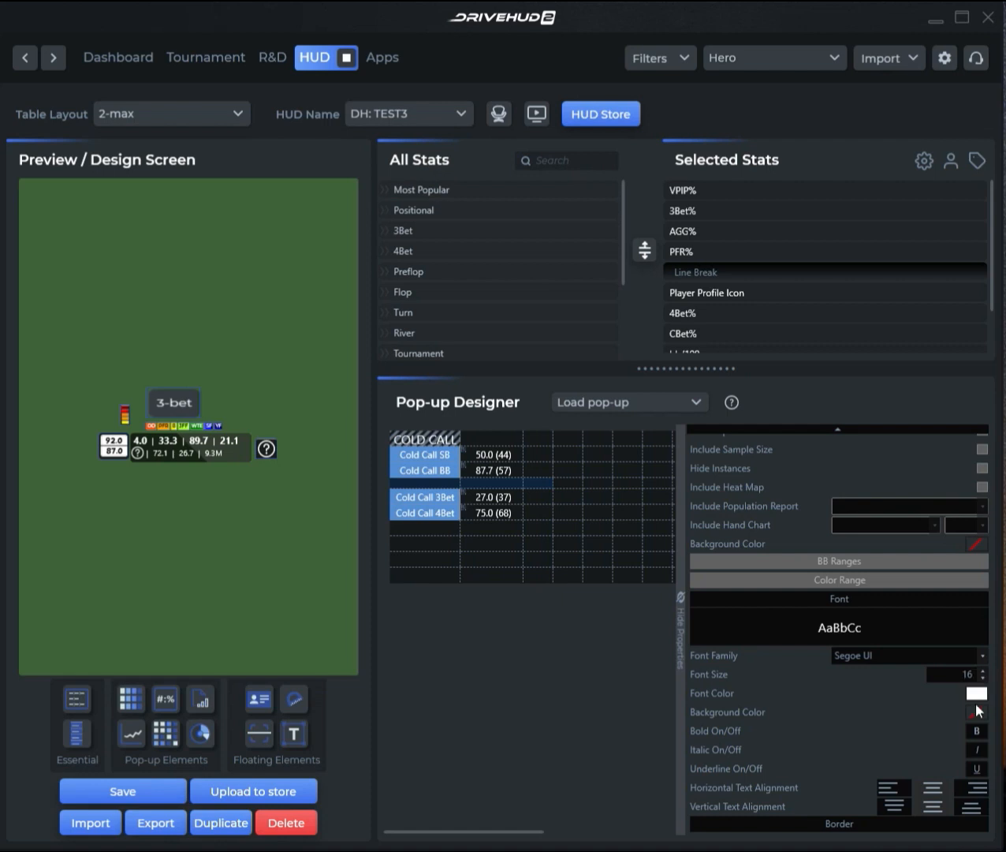
click(977, 732)
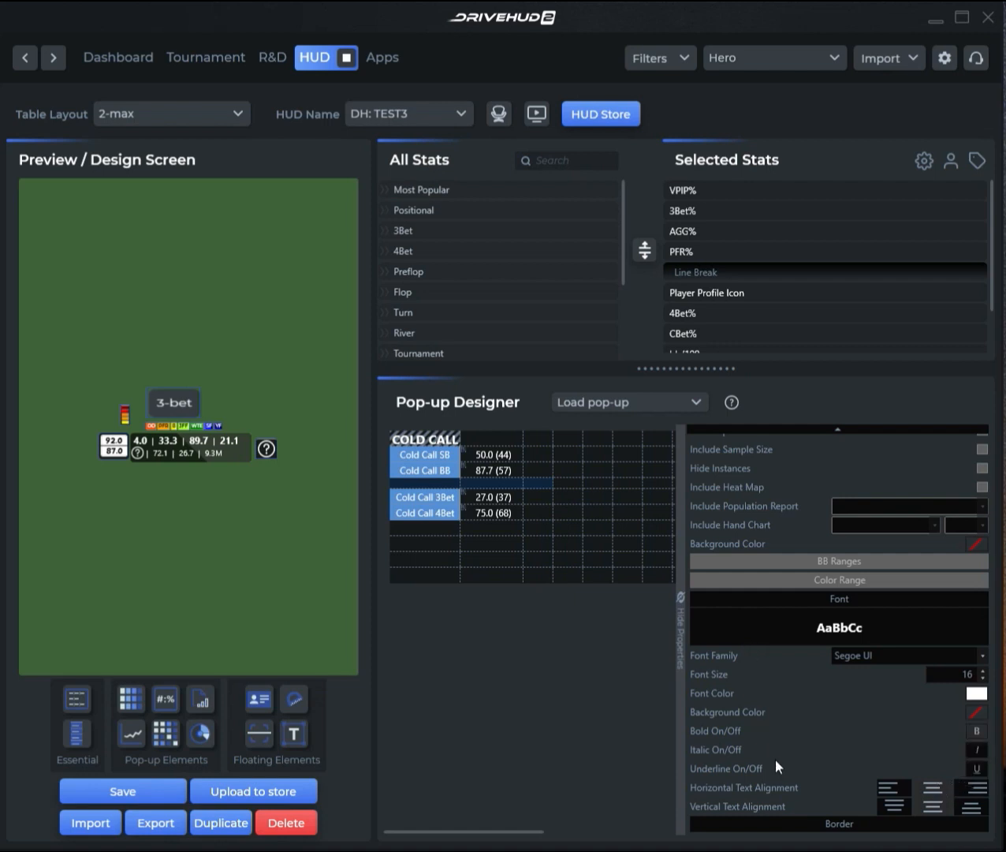
- Set the height of the COLD CALL heading row to 30
right_click(427, 443)
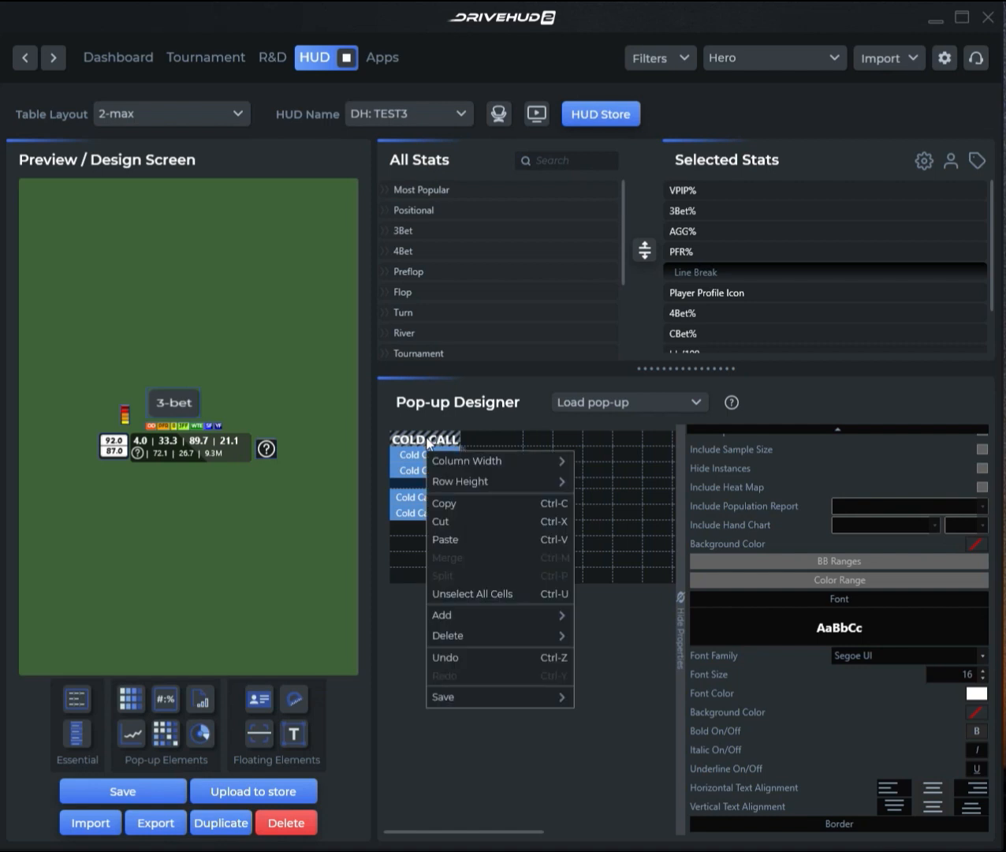
mouse_move(478, 481)
click(609, 490)
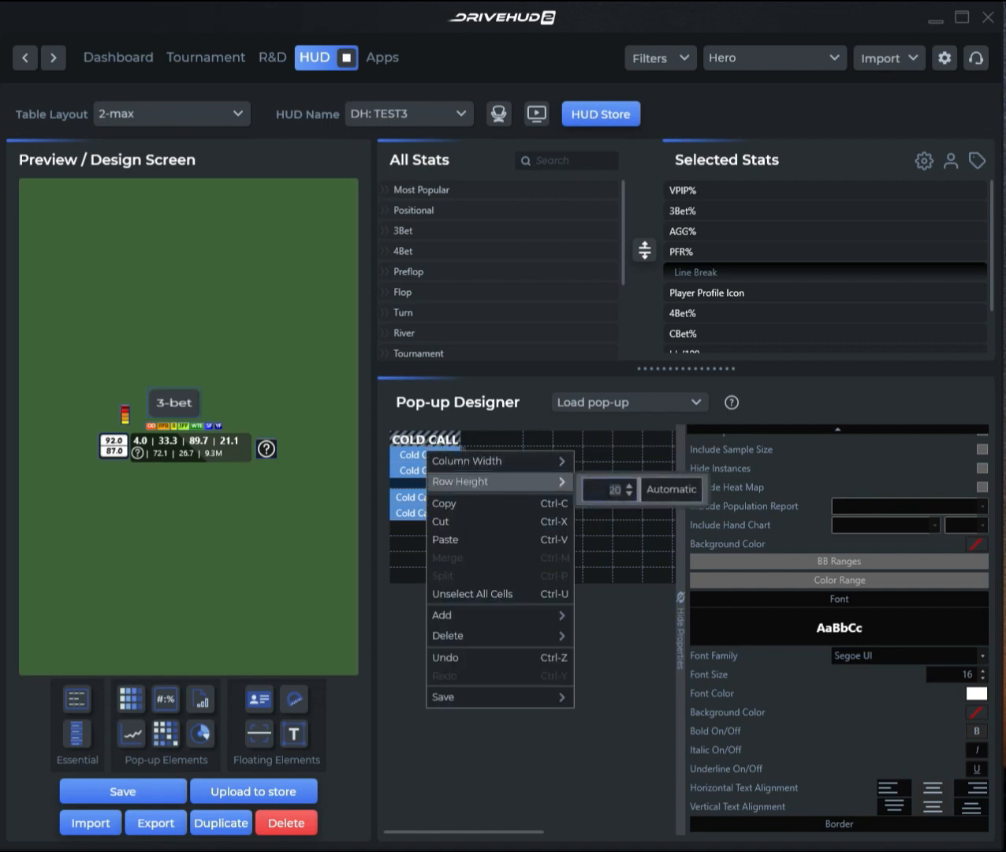
text(30)
click(503, 436)
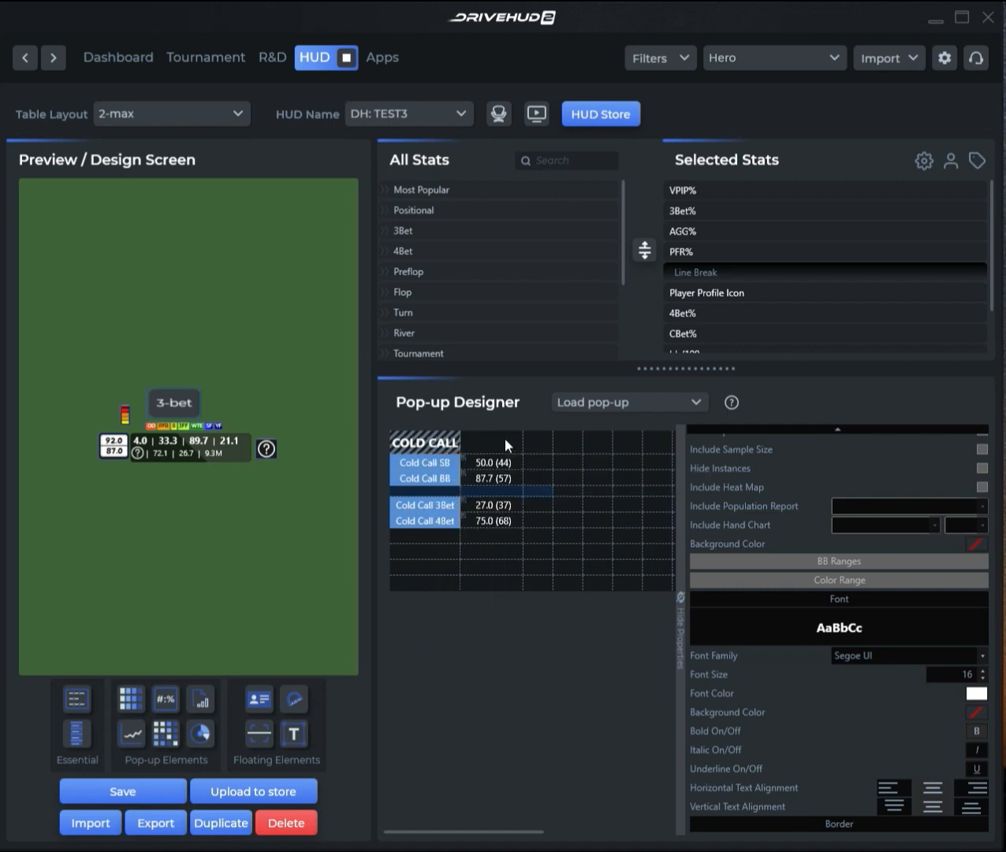
click(503, 436)
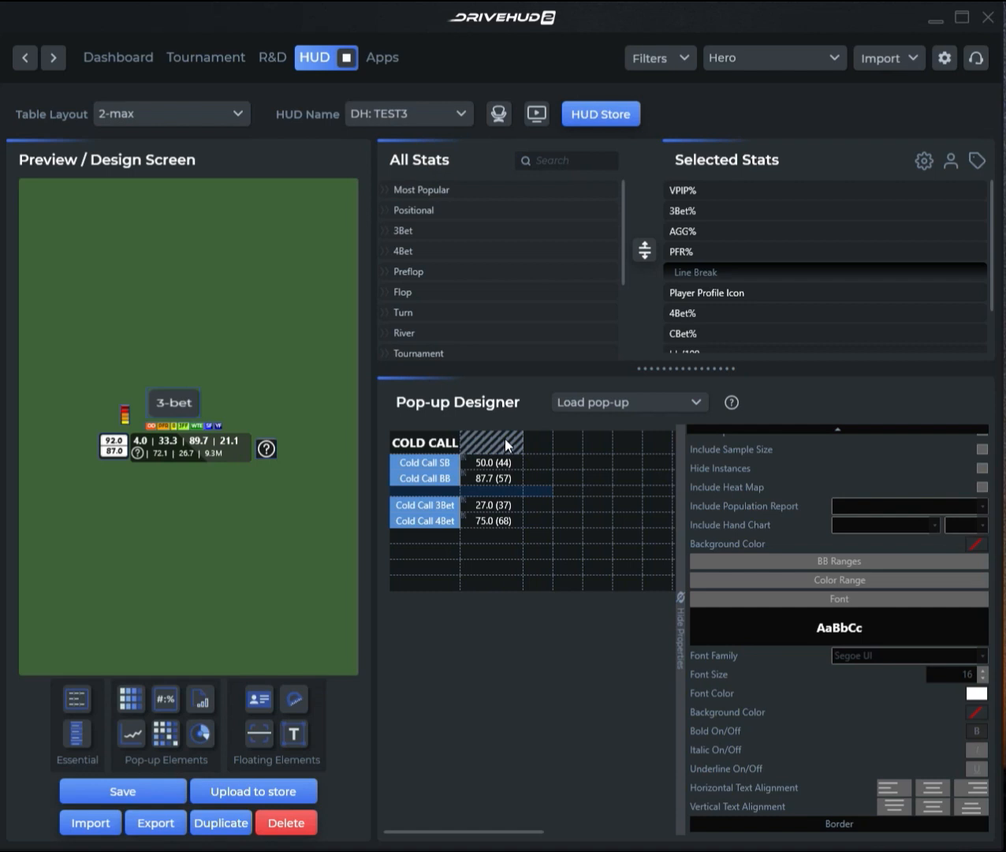
- Give the COLD CALL heading cell a dark blue background matching the thin separator row
drag(440, 444, 453, 477)
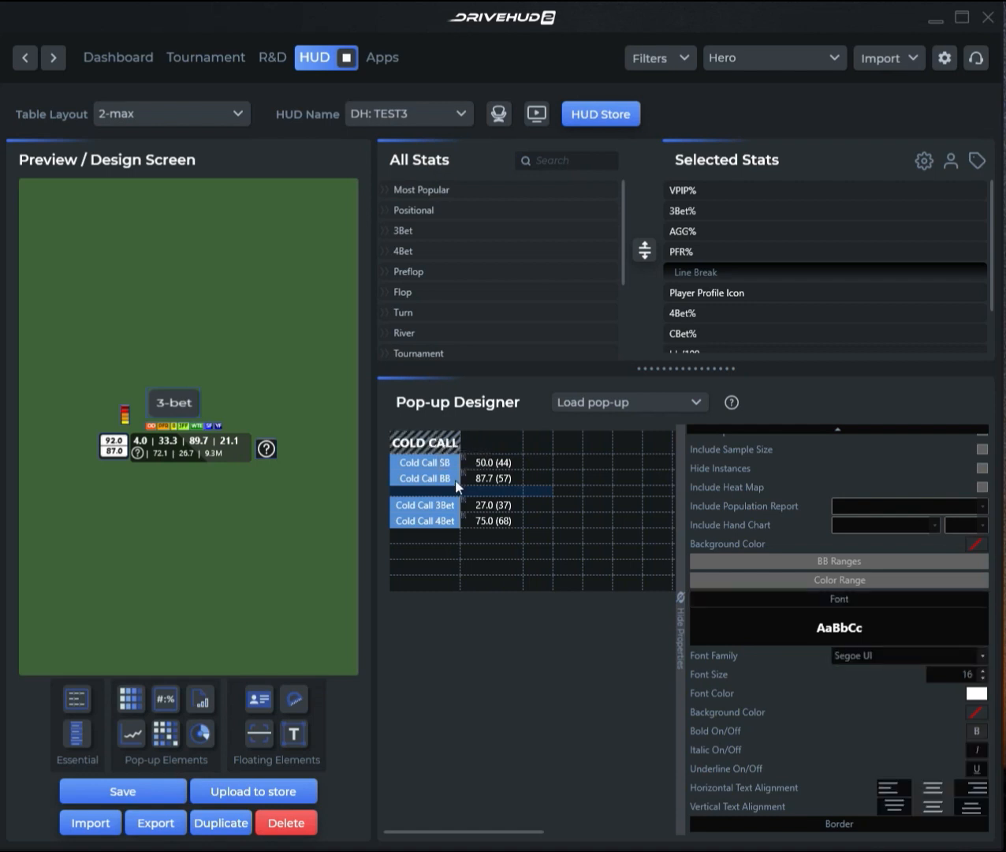
scroll(800, 690, up, 1)
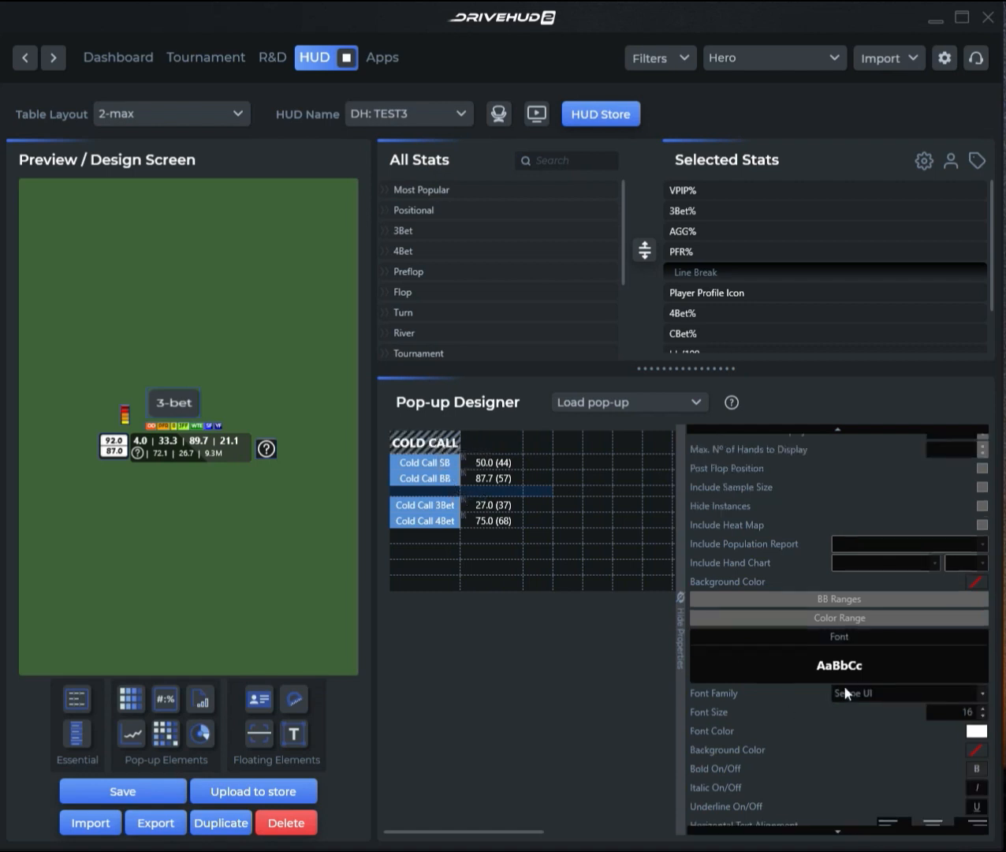
scroll(906, 714, down, 1)
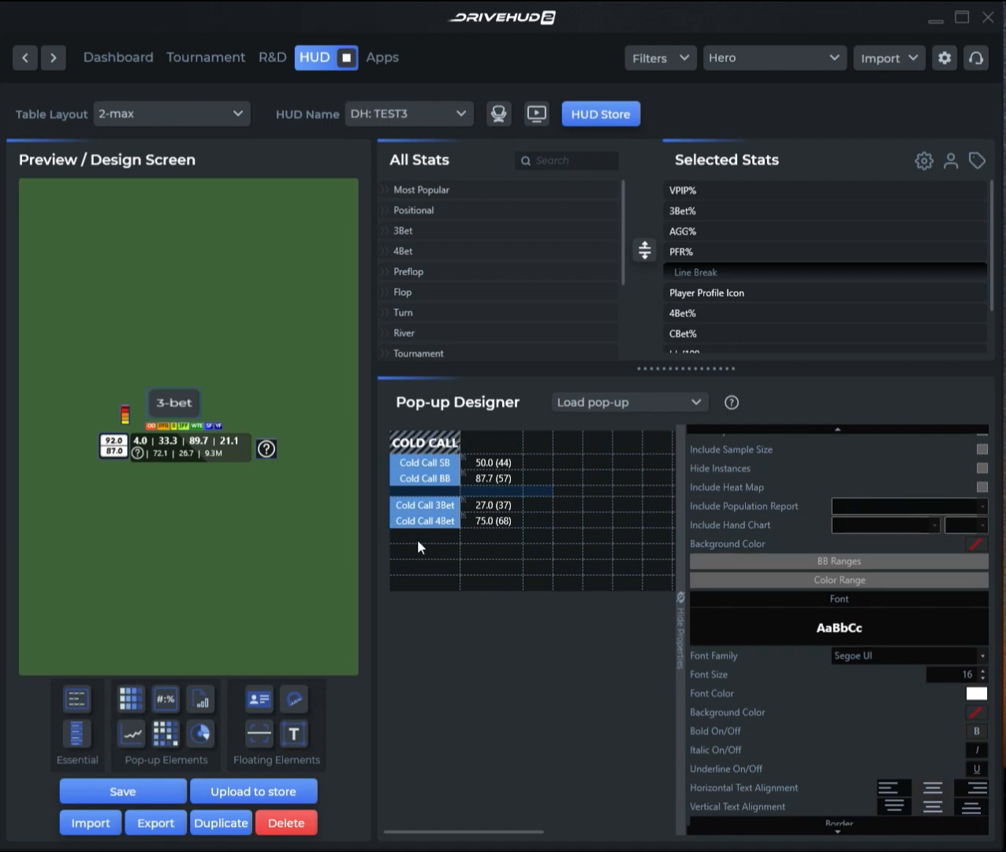
click(977, 712)
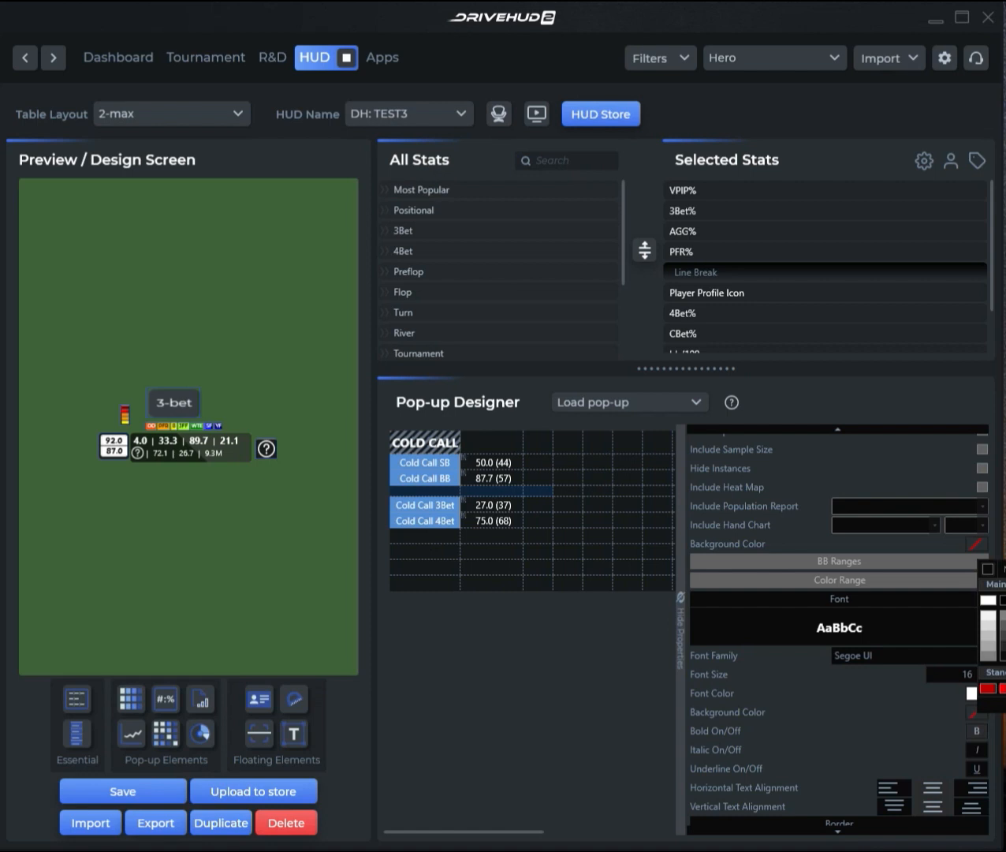
click(1005, 656)
- Give the empty second-column cell beside the COLD CALL heading the same dark blue background
click(481, 436)
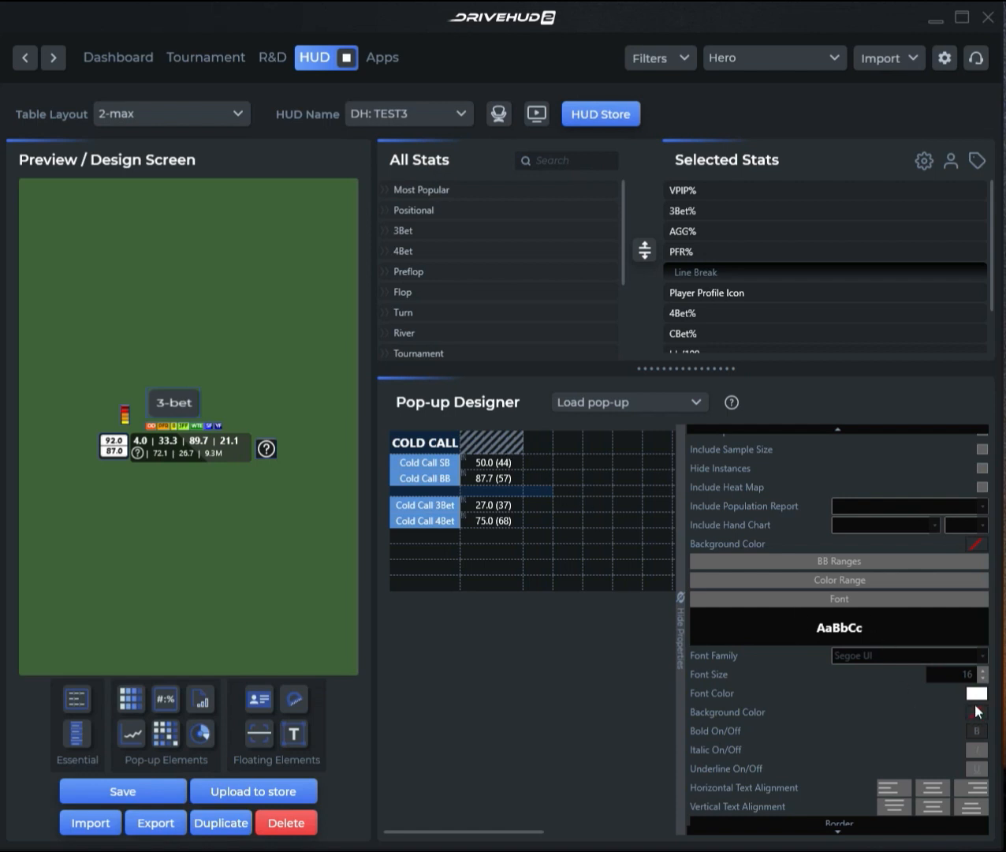
click(975, 544)
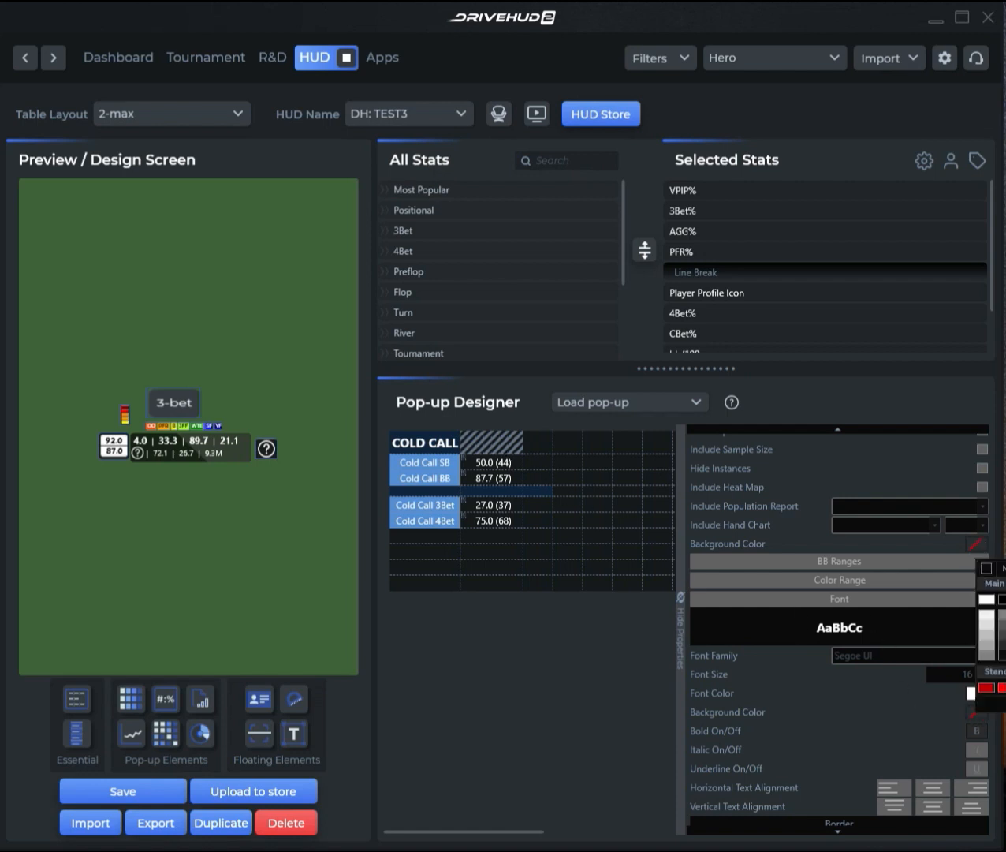
click(1005, 655)
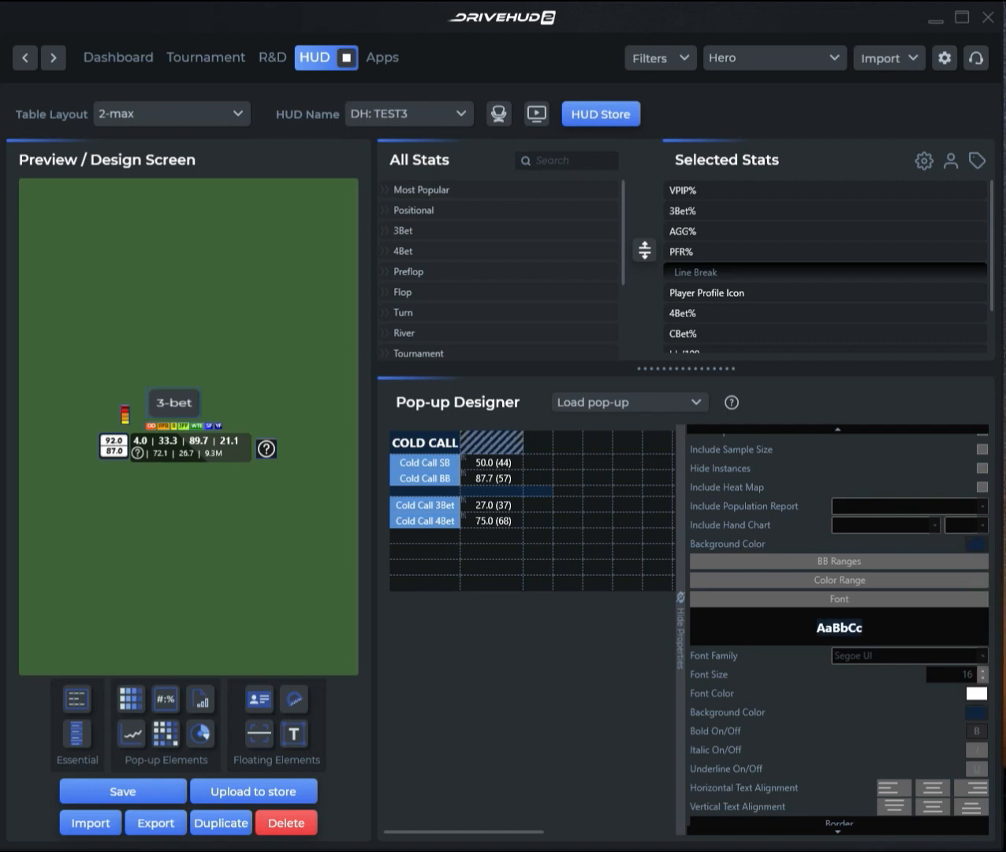
- Extend the dark blue background to the empty cells of the third column and the row beneath the Cold Call 4Bet stat
click(501, 439)
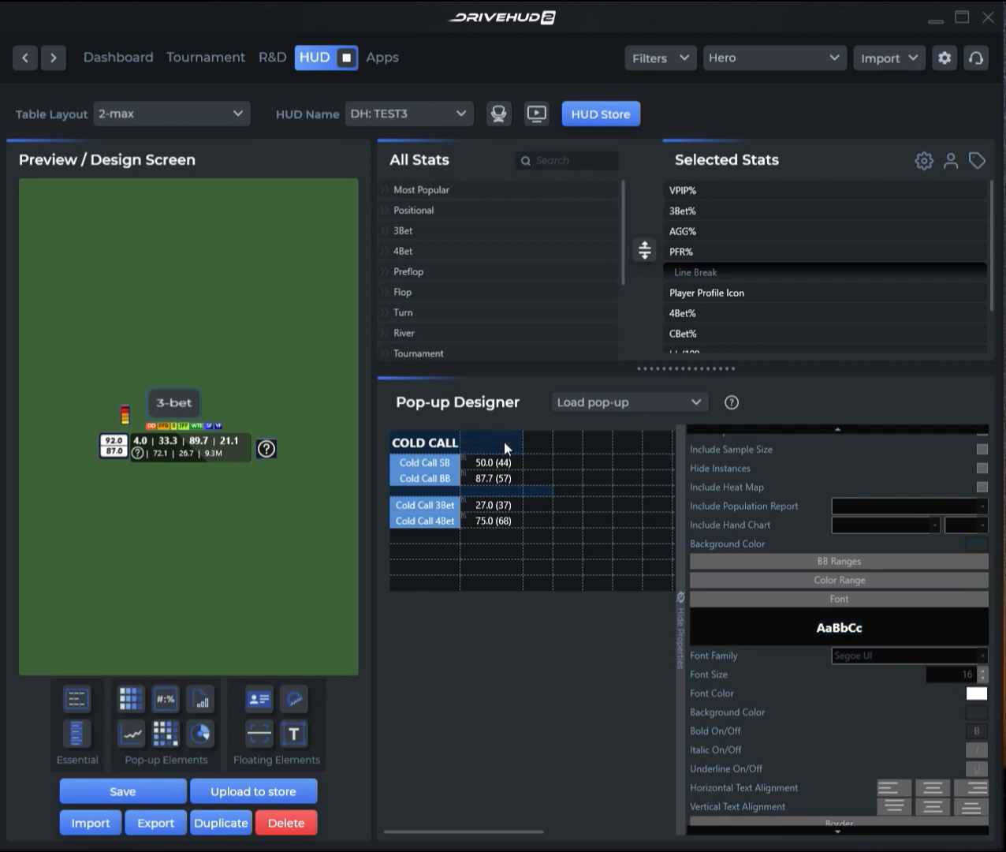
click(534, 443)
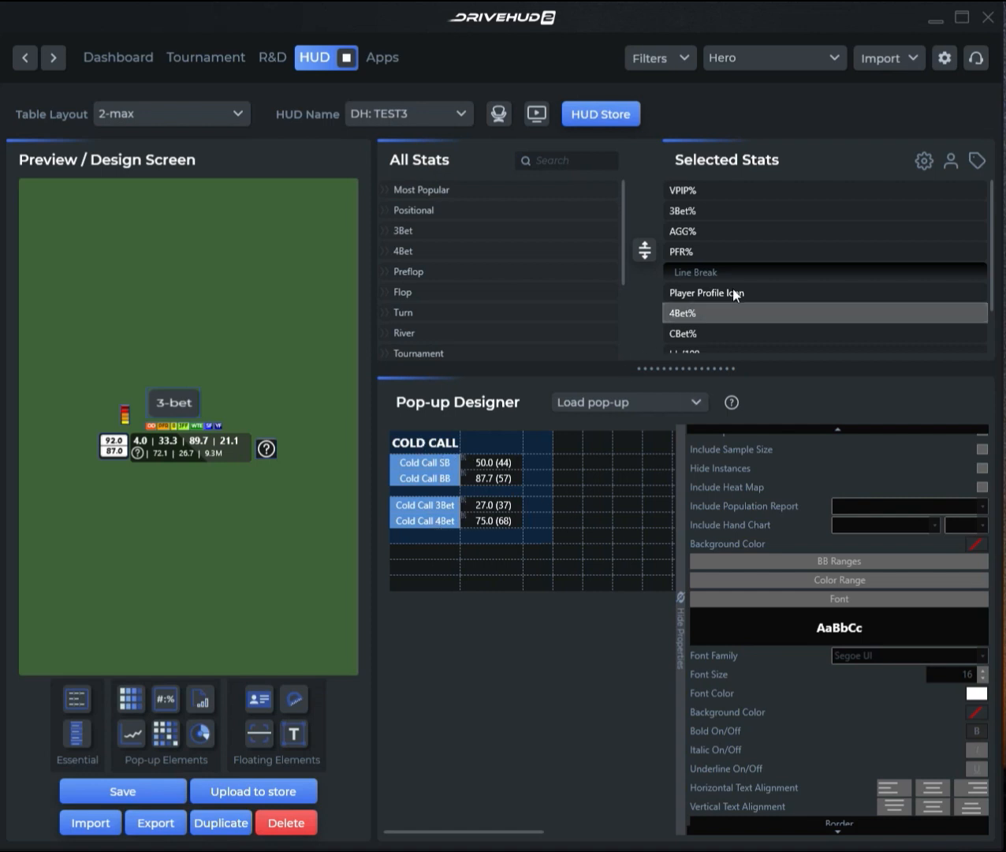
- Save the finished cold-call pop-up under the name CC pop1
scroll(752, 324, down, 1)
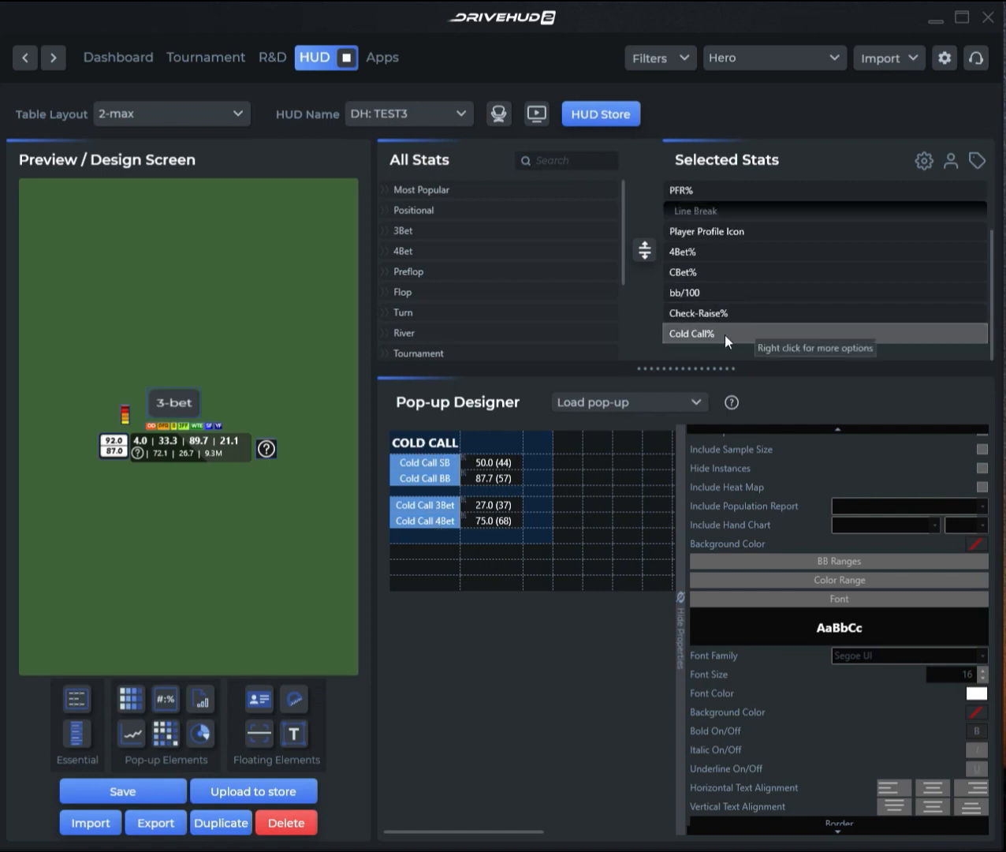
right_click(561, 459)
mouse_move(609, 719)
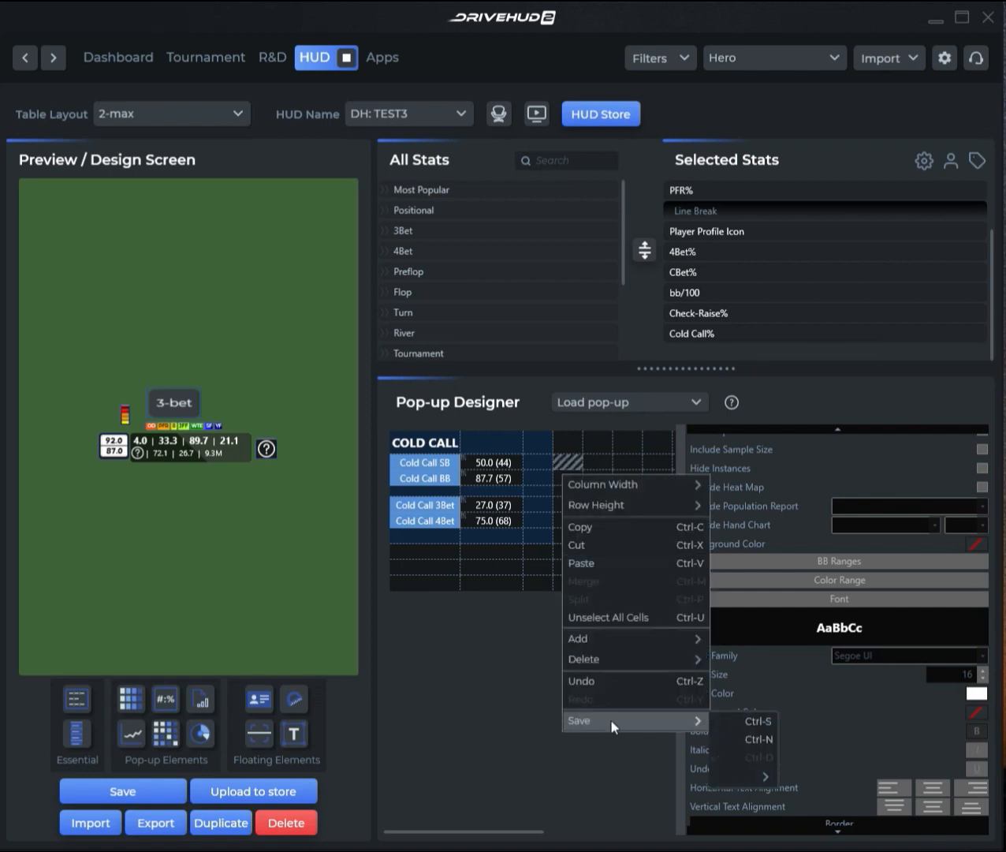
click(728, 720)
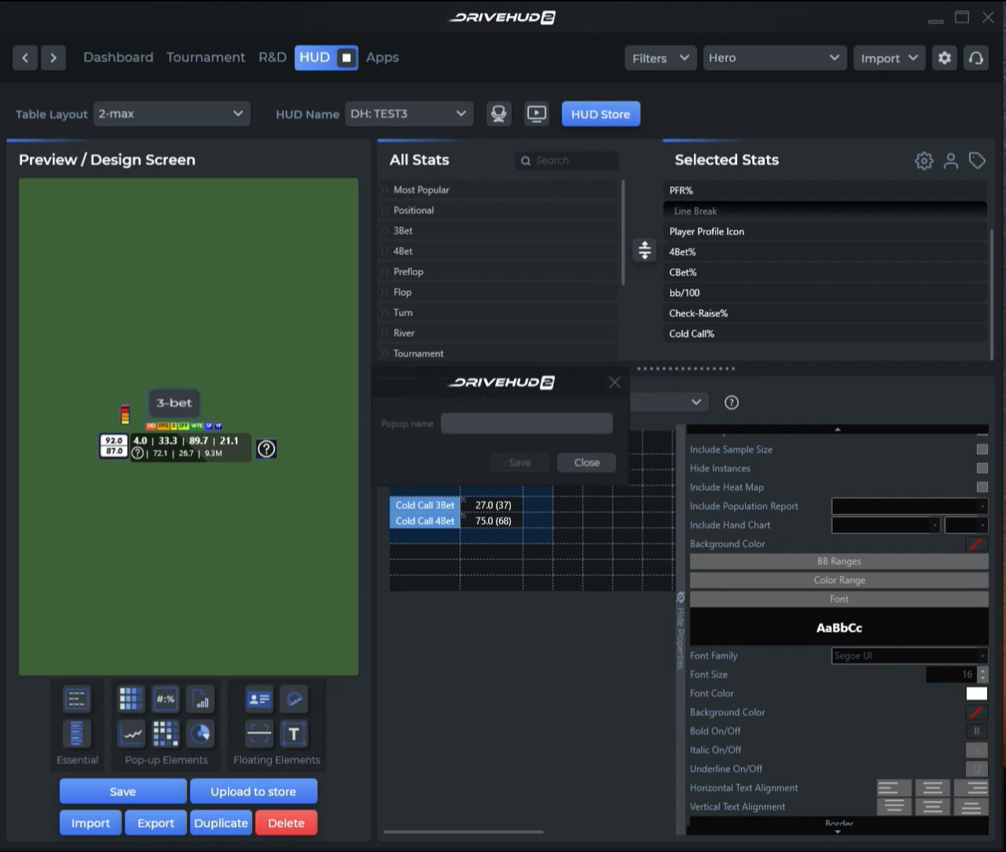
text(CC pop)
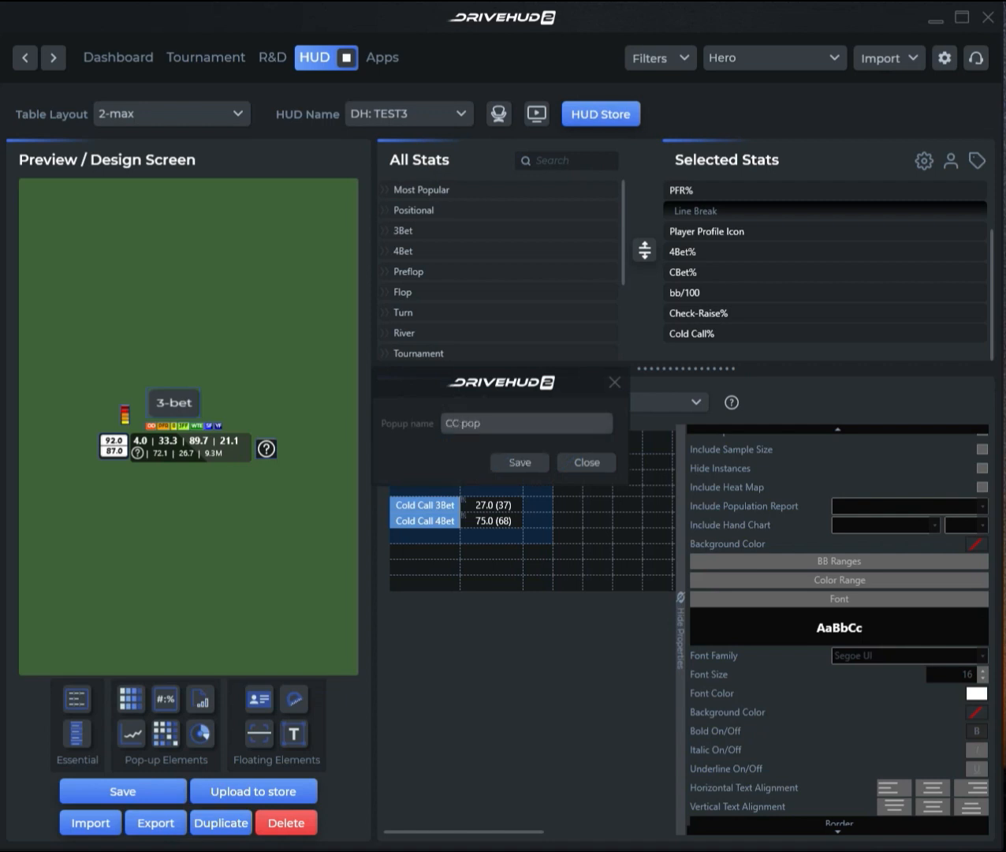
text(1)
click(539, 469)
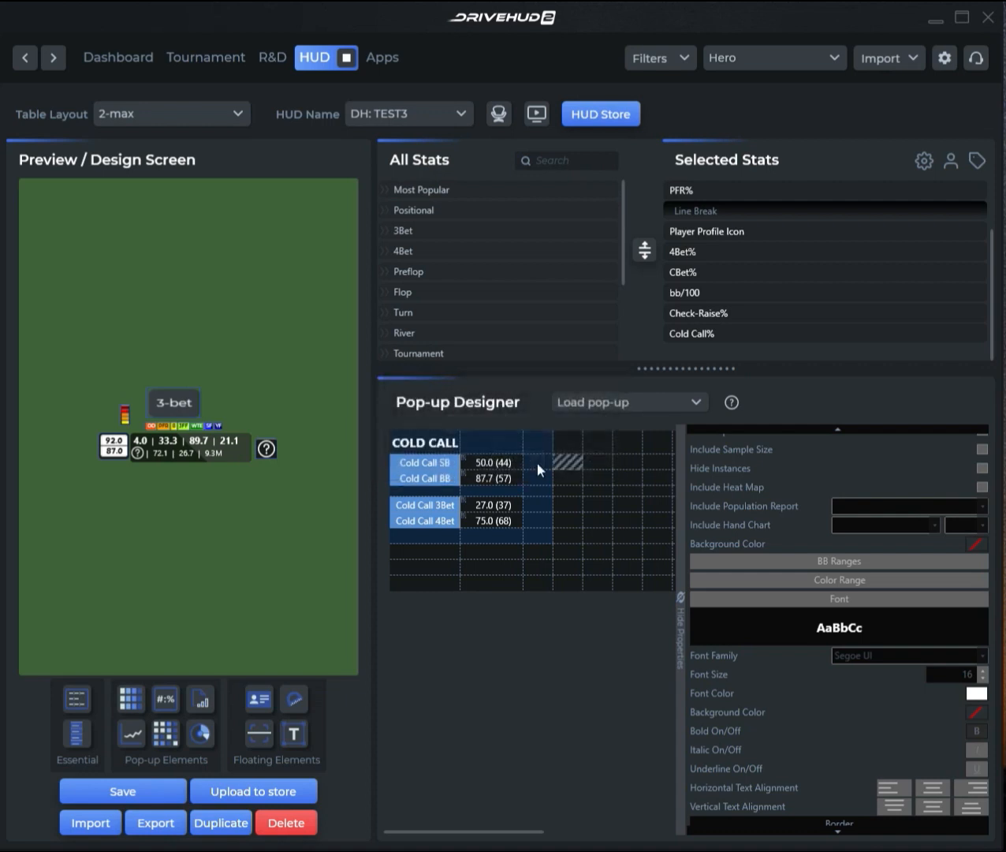
- Assign the CC pop1 pop-up to the Cold Call% stat in the HUD's white two-stat box
click(235, 454)
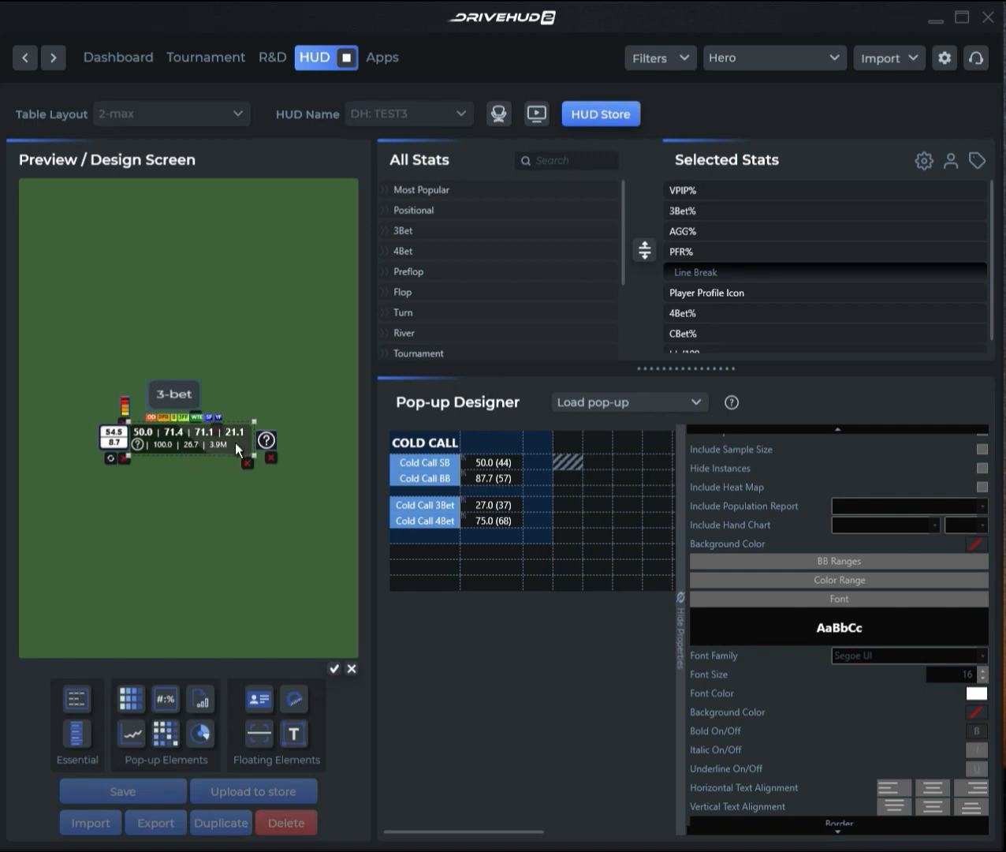
scroll(742, 295, down, 1)
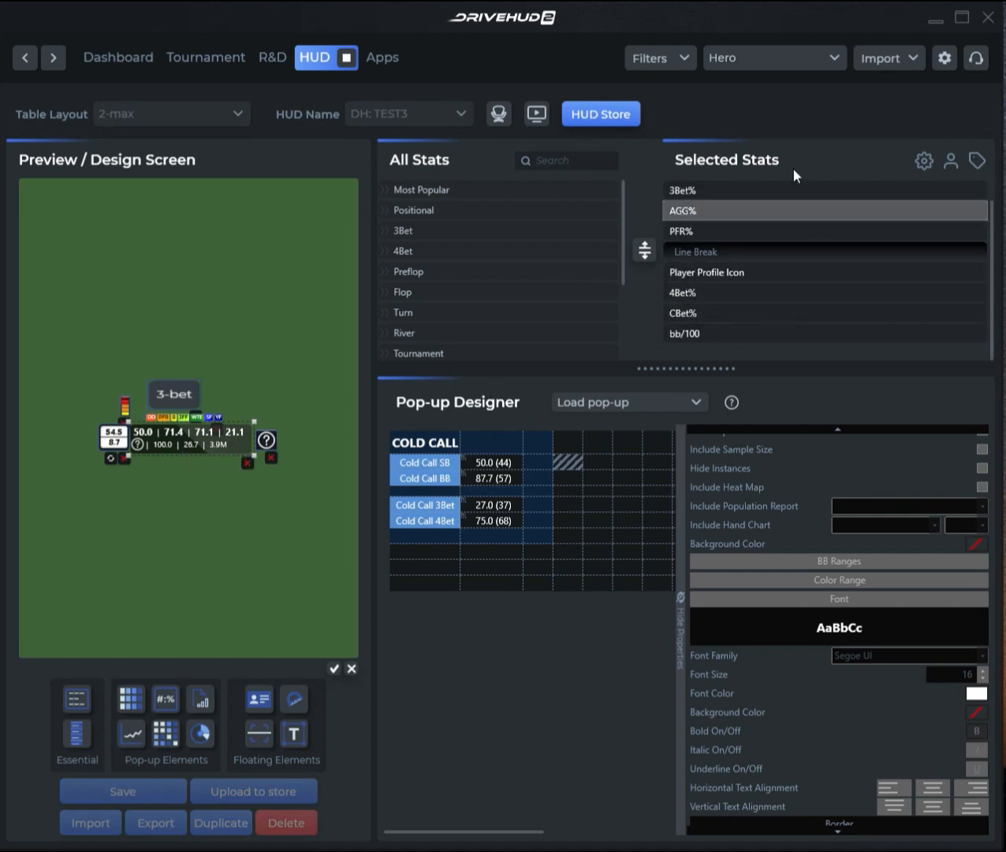
scroll(781, 304, up, 1)
scroll(781, 303, down, 1)
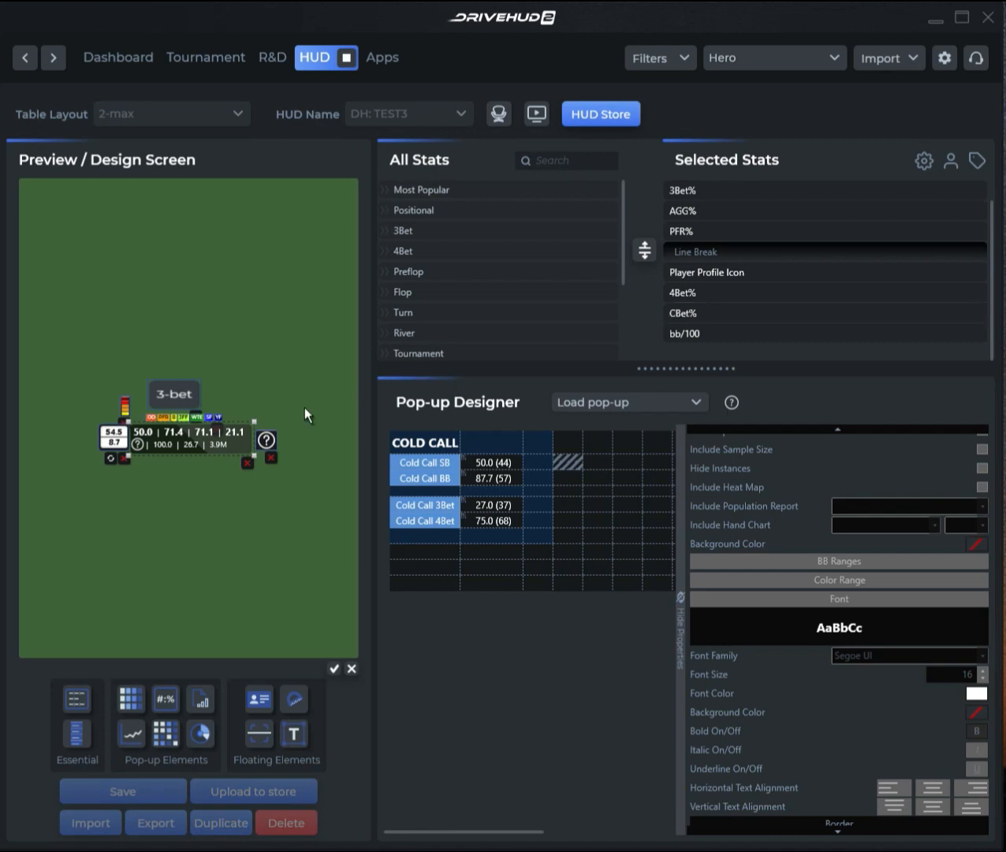
scroll(757, 306, up, 1)
scroll(757, 306, down, 1)
click(124, 451)
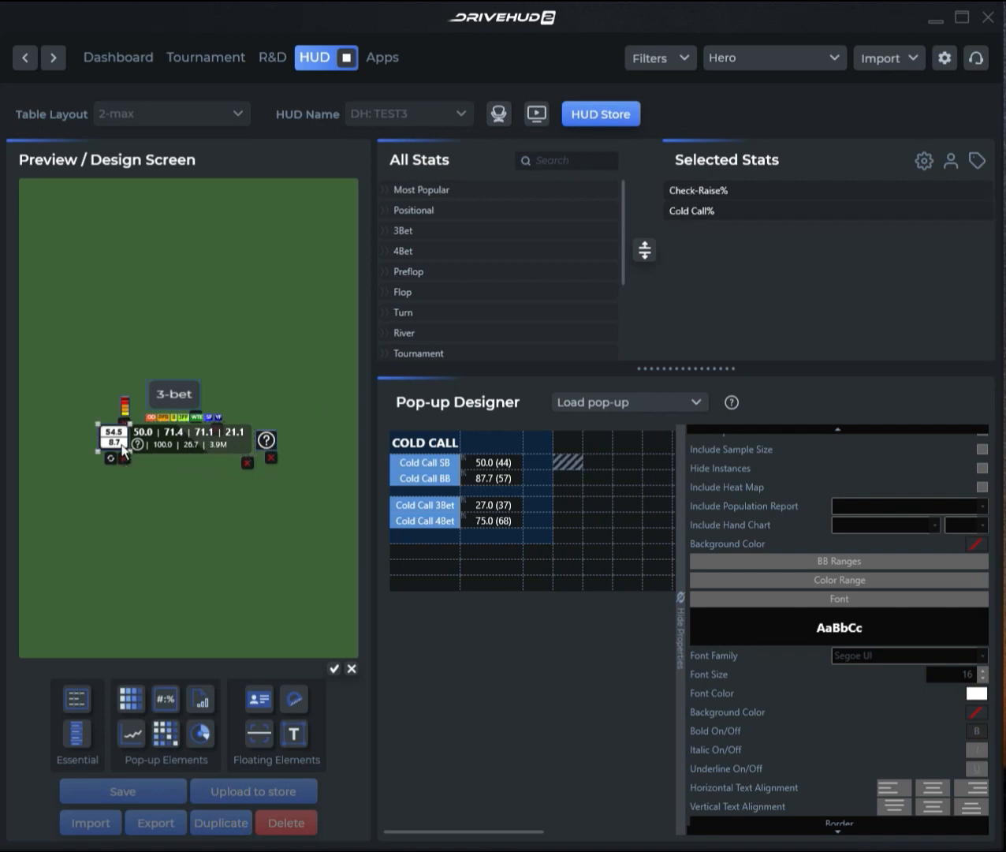
right_click(746, 212)
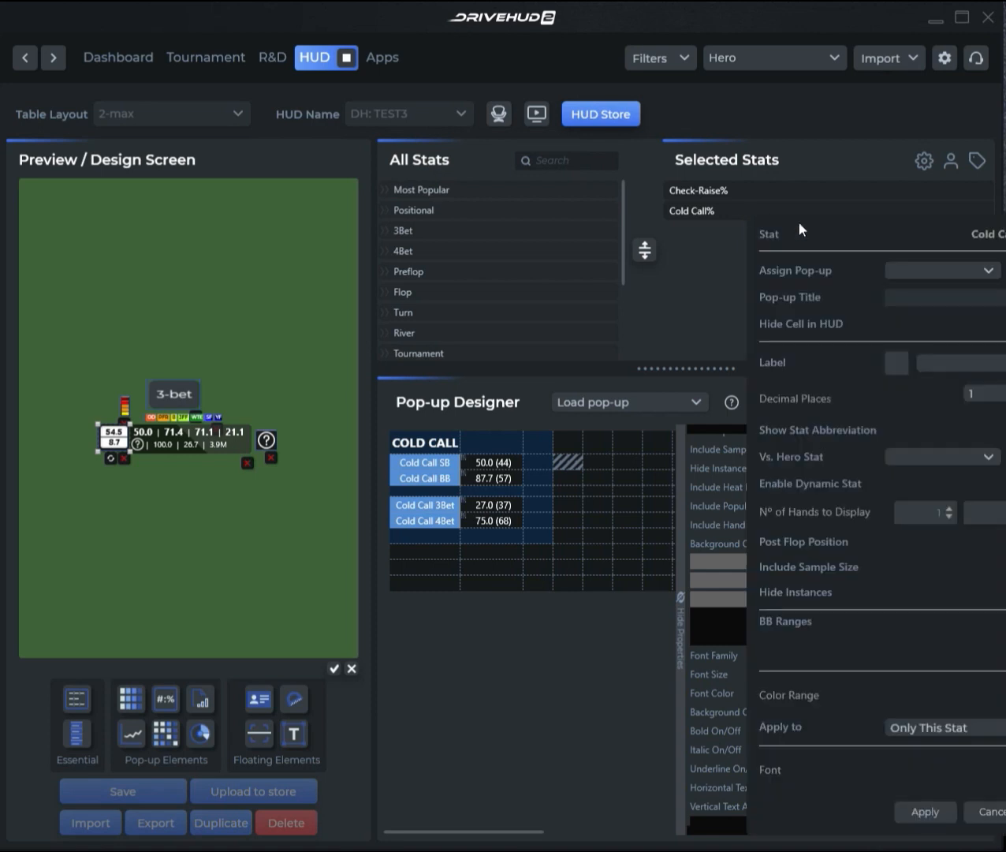
click(989, 271)
scroll(961, 315, down, 6)
scroll(969, 351, down, 1)
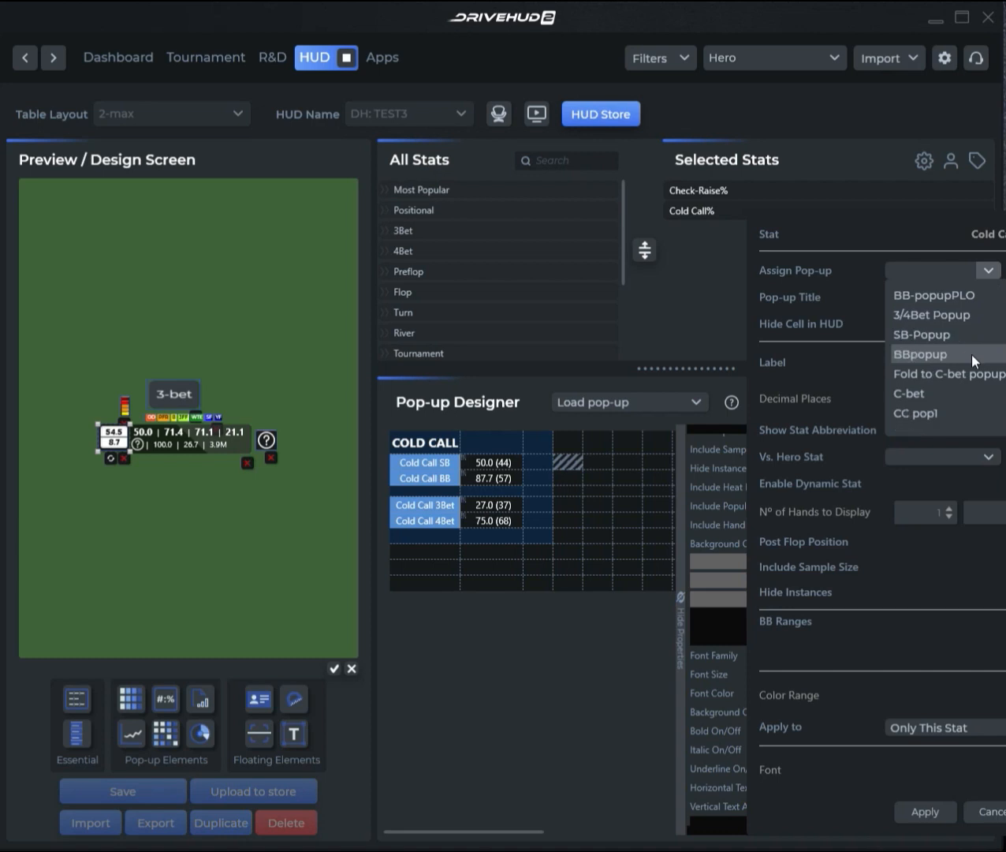
click(931, 414)
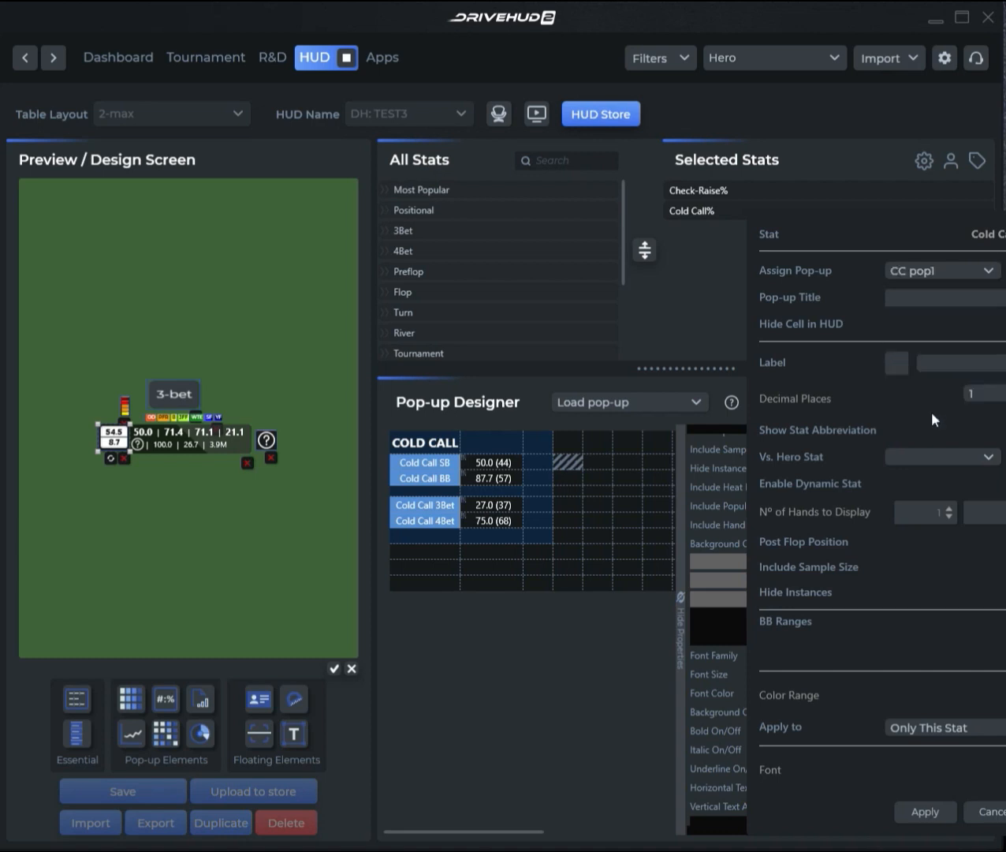
click(939, 814)
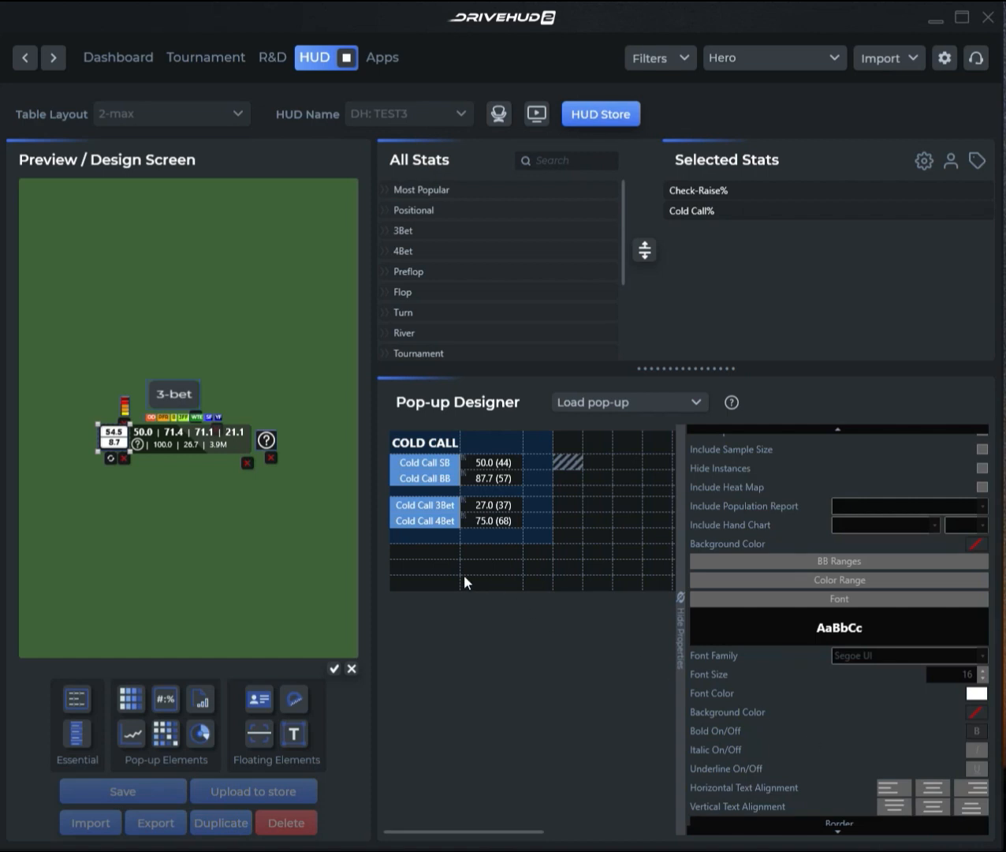
- Accept and save the HUD layout changes, and preview the cold-call pop-up with the Cold Call SB heat map
click(332, 668)
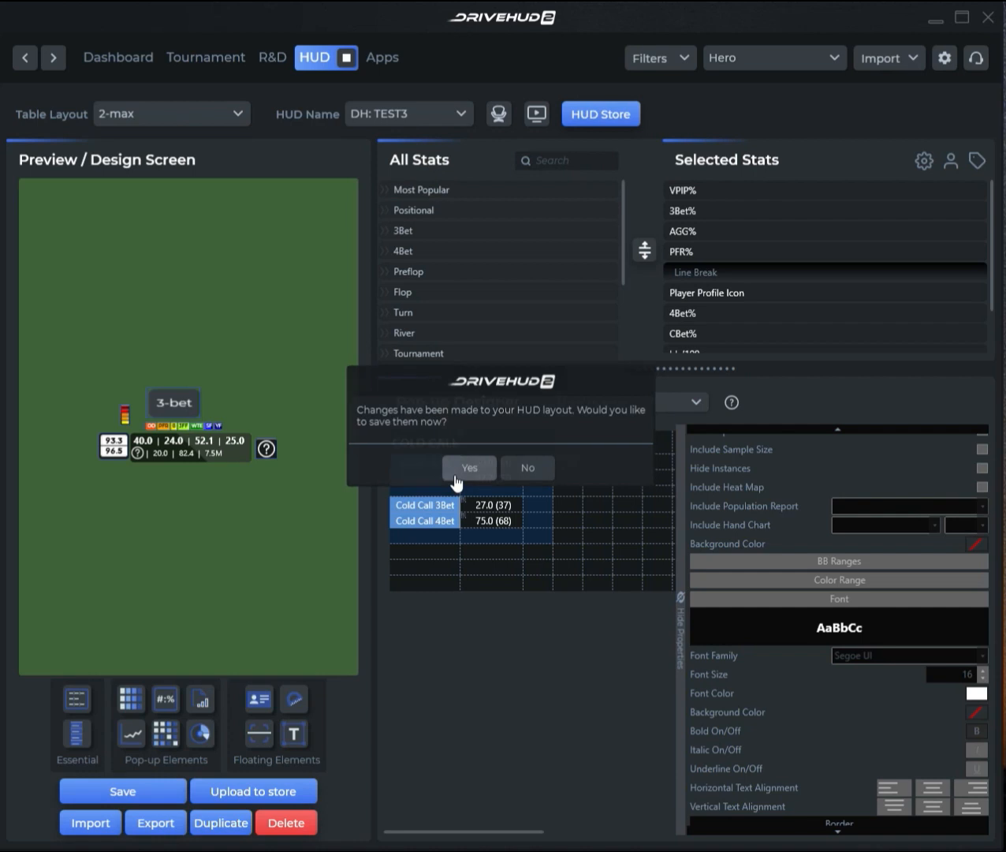
click(464, 466)
click(557, 570)
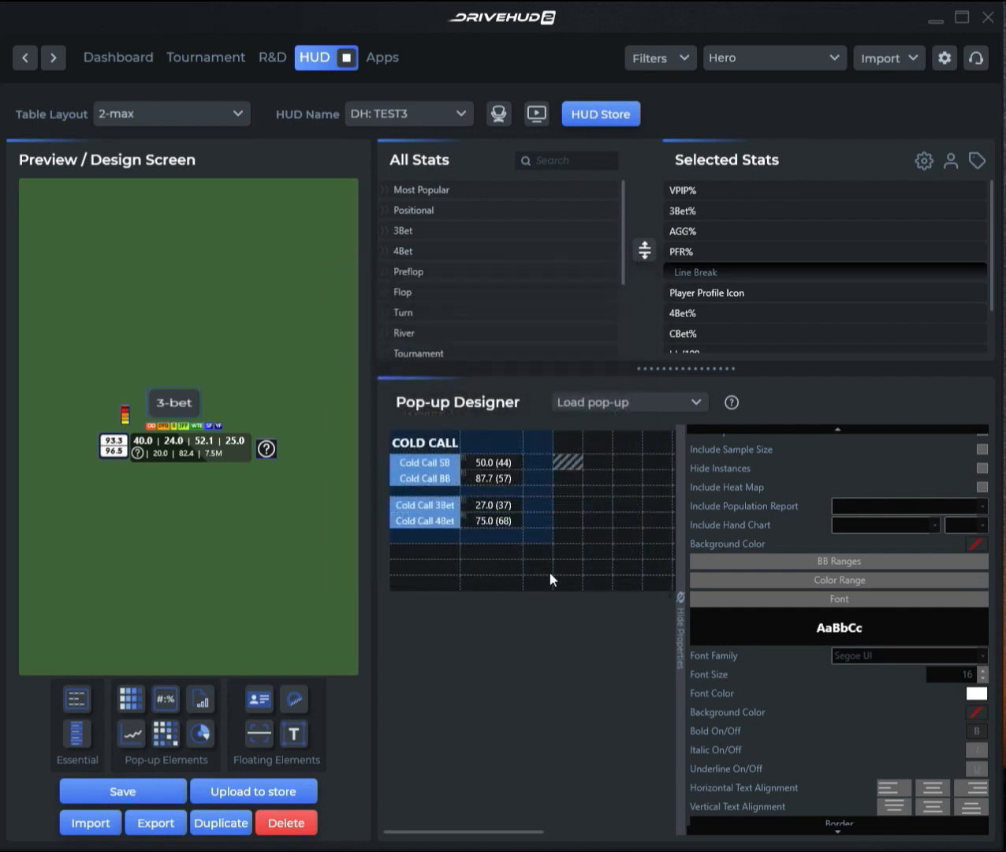
mouse_move(110, 451)
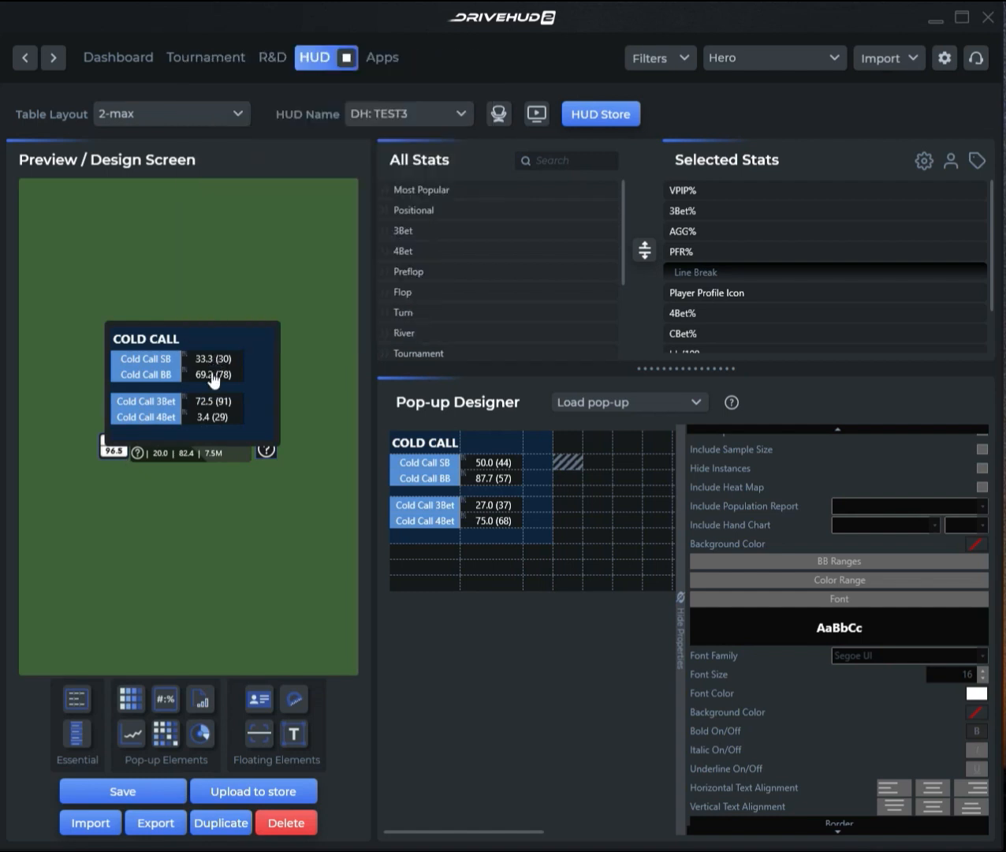
mouse_move(213, 381)
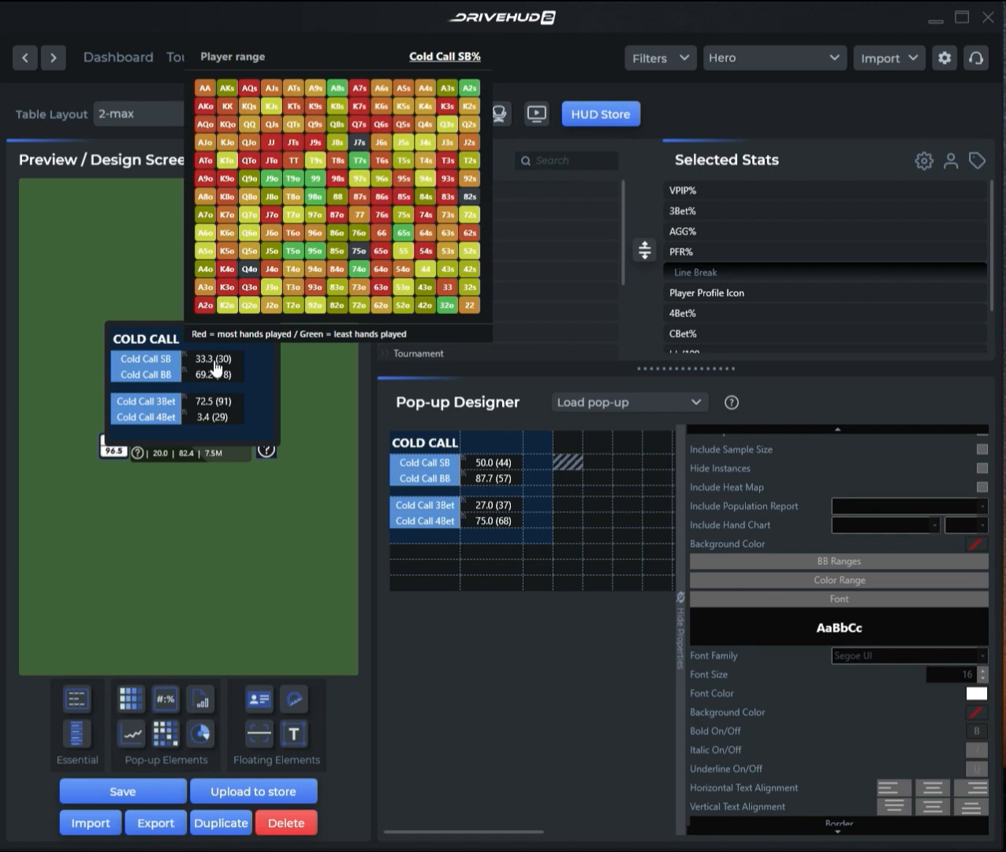
- Attach the existing SB-Popup as a nested pop-up to the Cold Call SB stat value
click(491, 463)
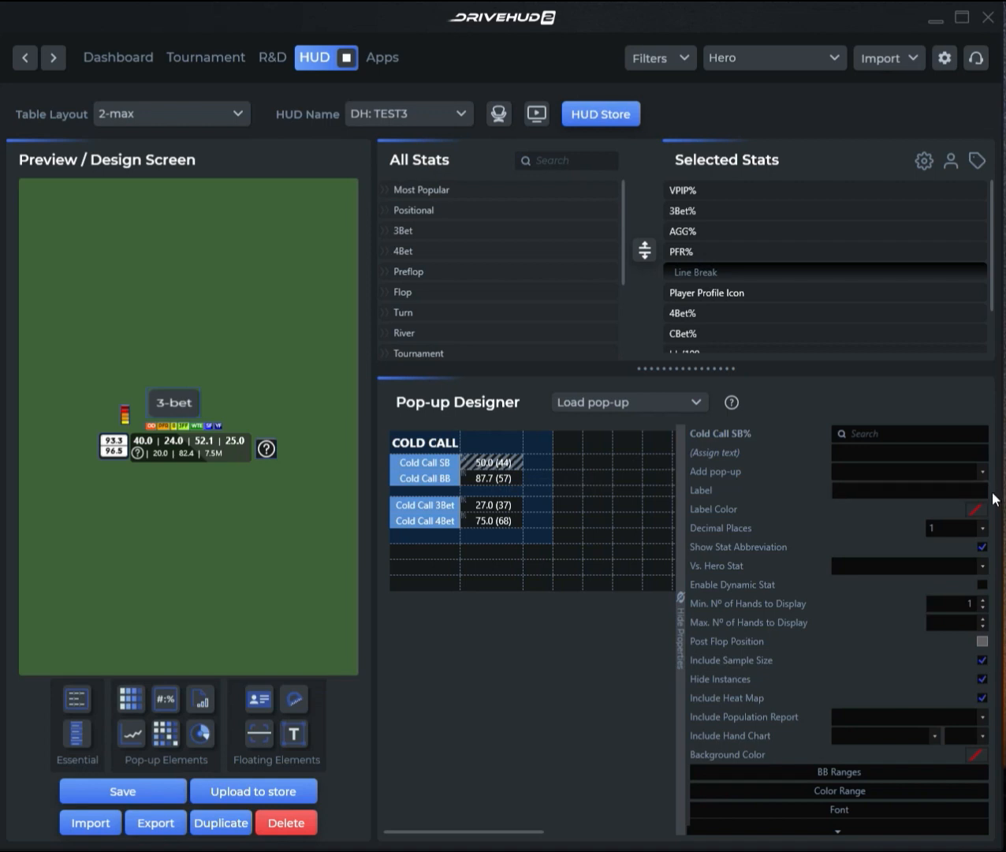
click(982, 474)
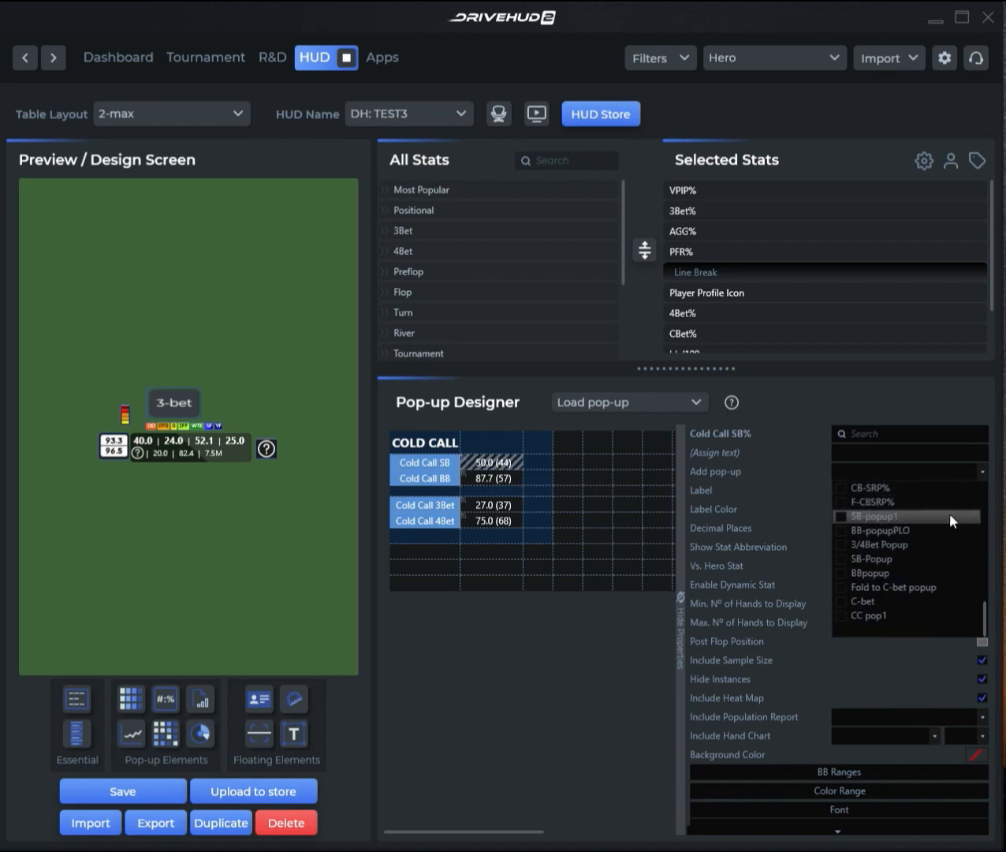
click(841, 559)
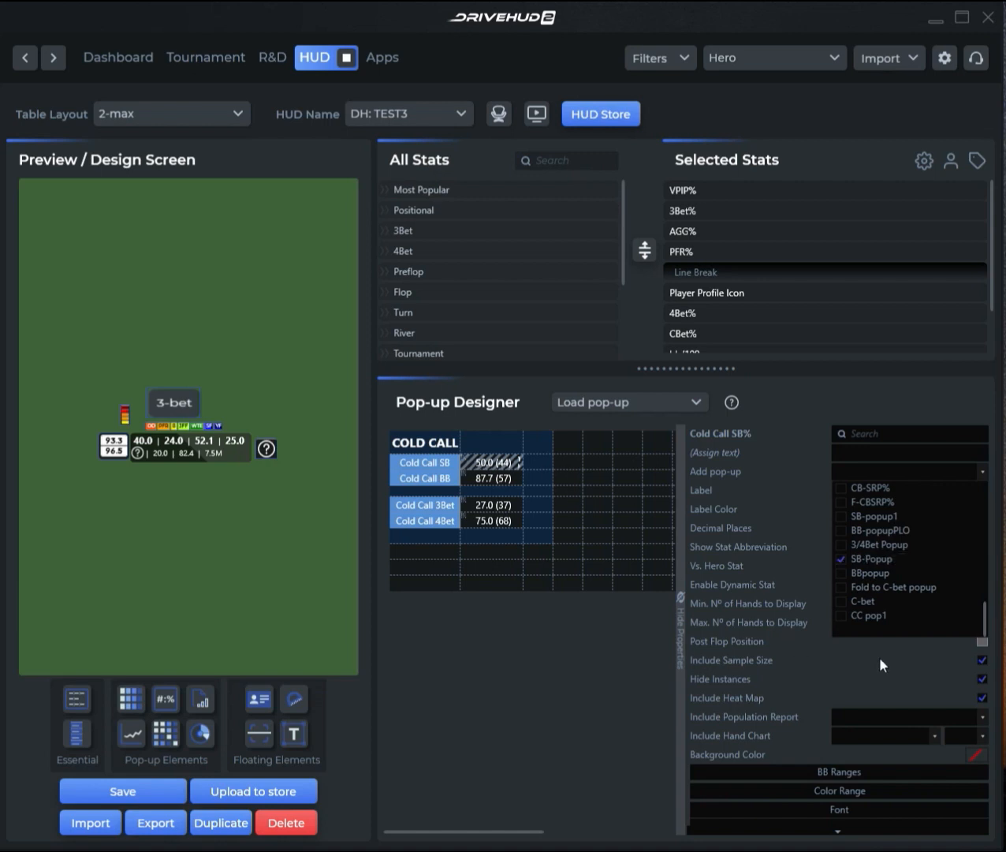
click(614, 673)
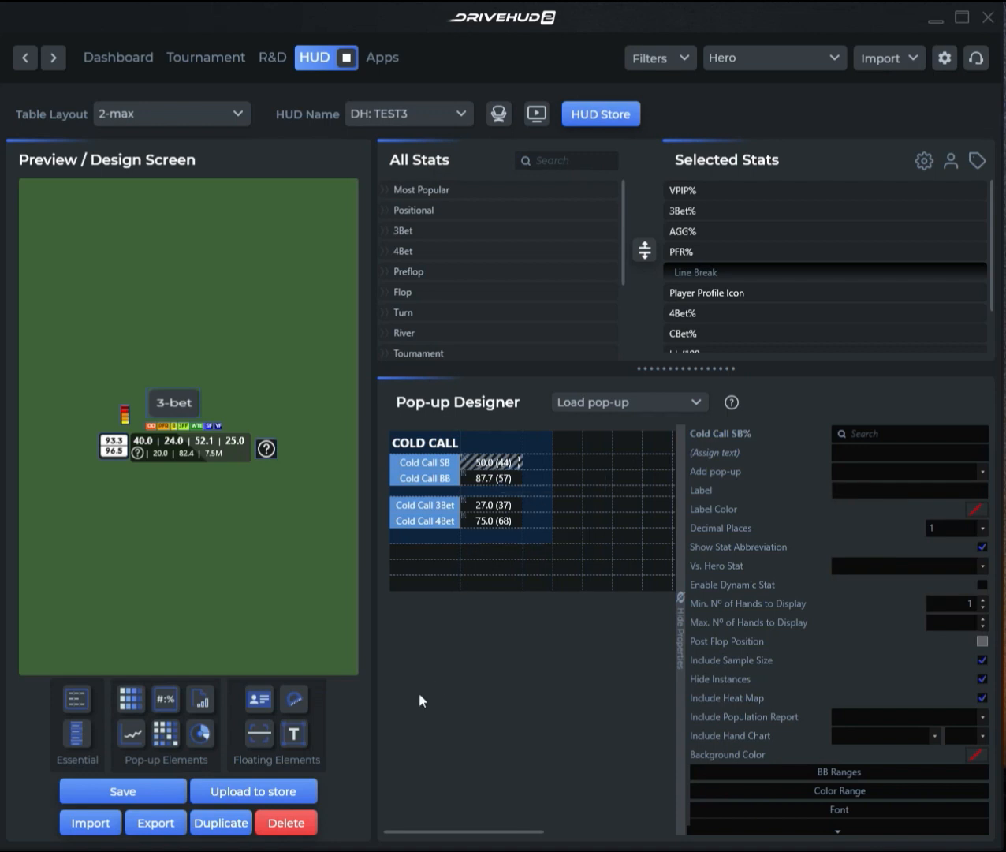
- Save the modified cold-call pop-up again under the existing name CC pop1
click(568, 491)
right_click(568, 493)
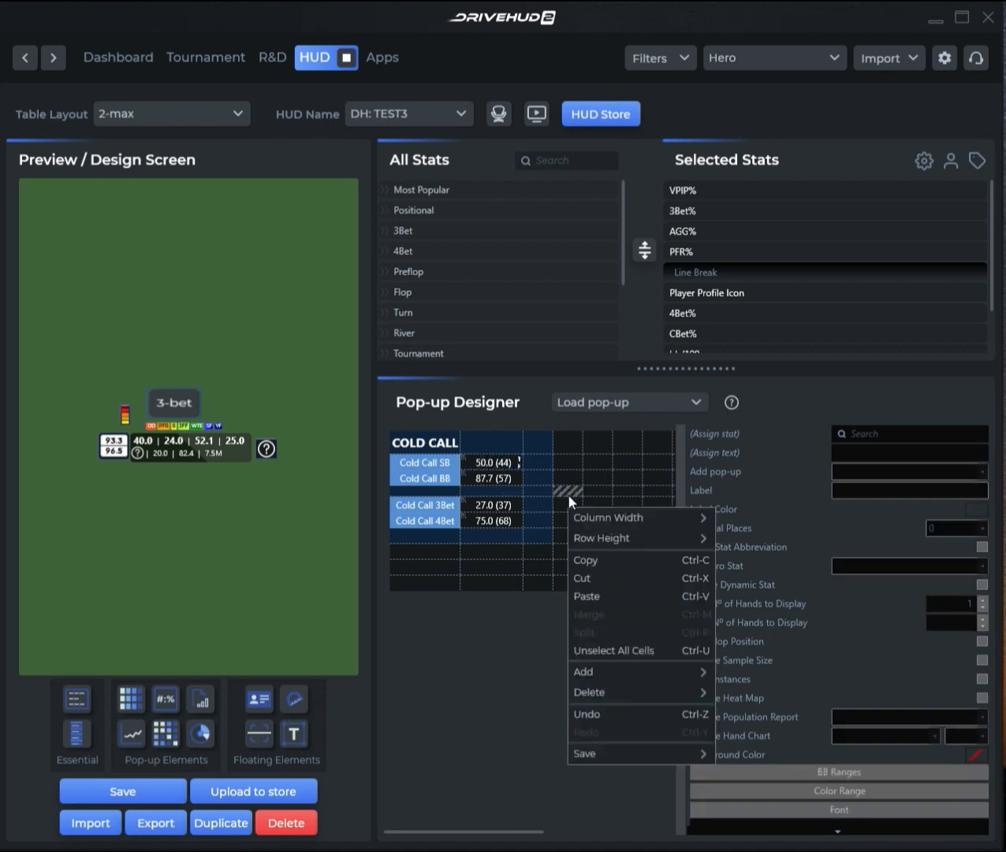
mouse_move(597, 749)
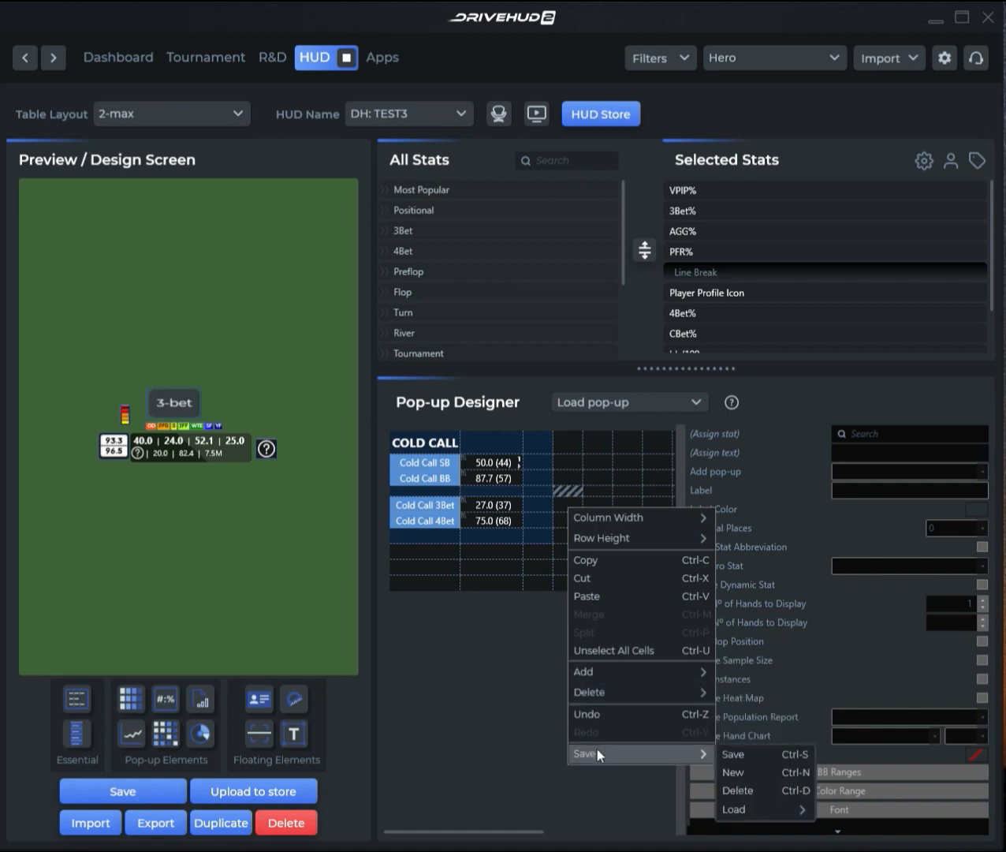
click(733, 754)
click(512, 462)
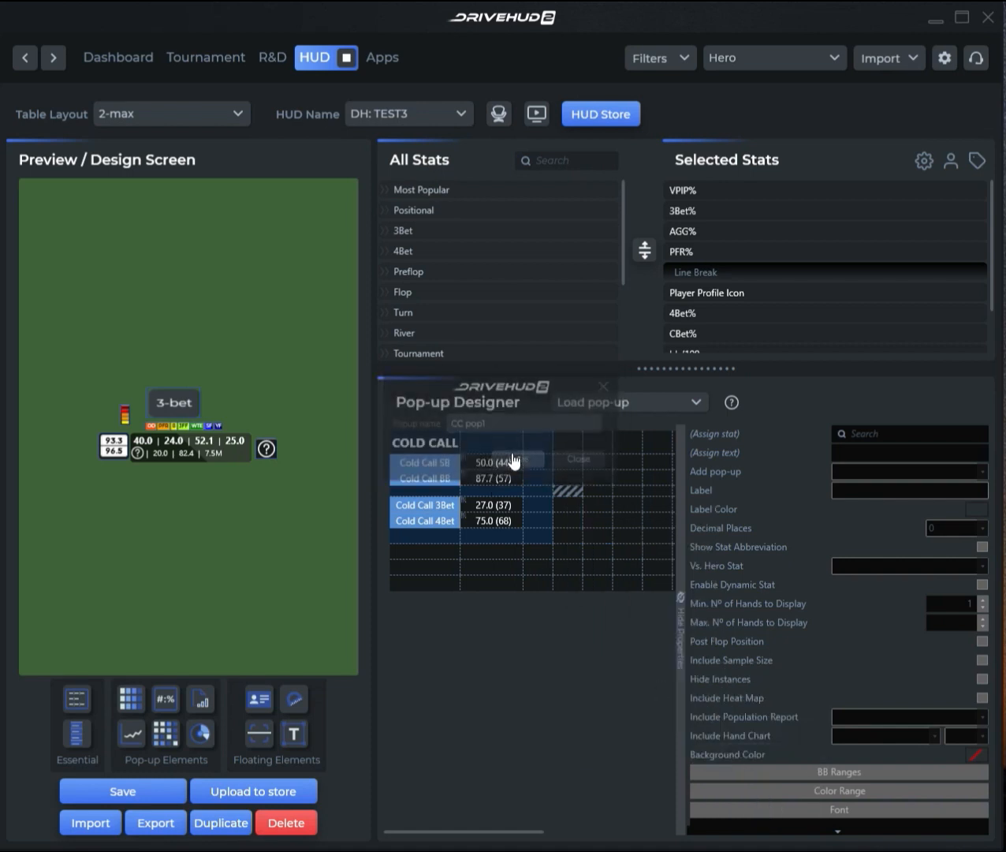
click(472, 466)
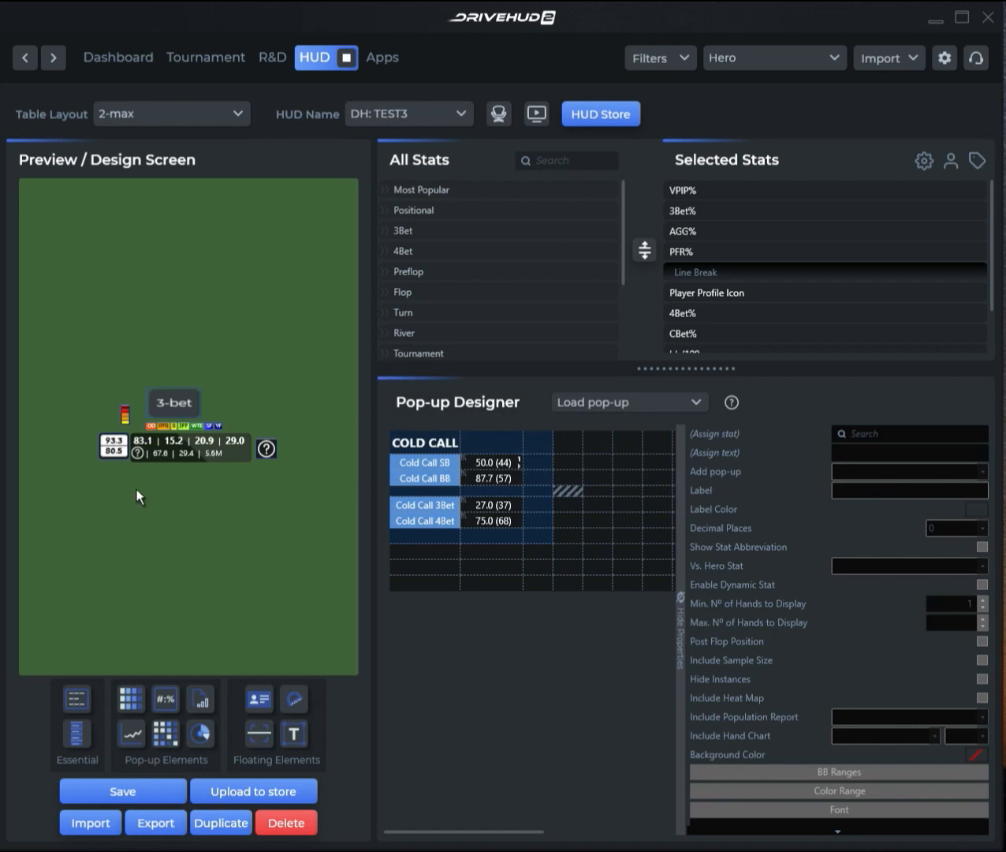
- Preview the nested SB Popup from the Cold Call SB value, including the heat map for 3Bet SB vs. BTN
mouse_move(114, 455)
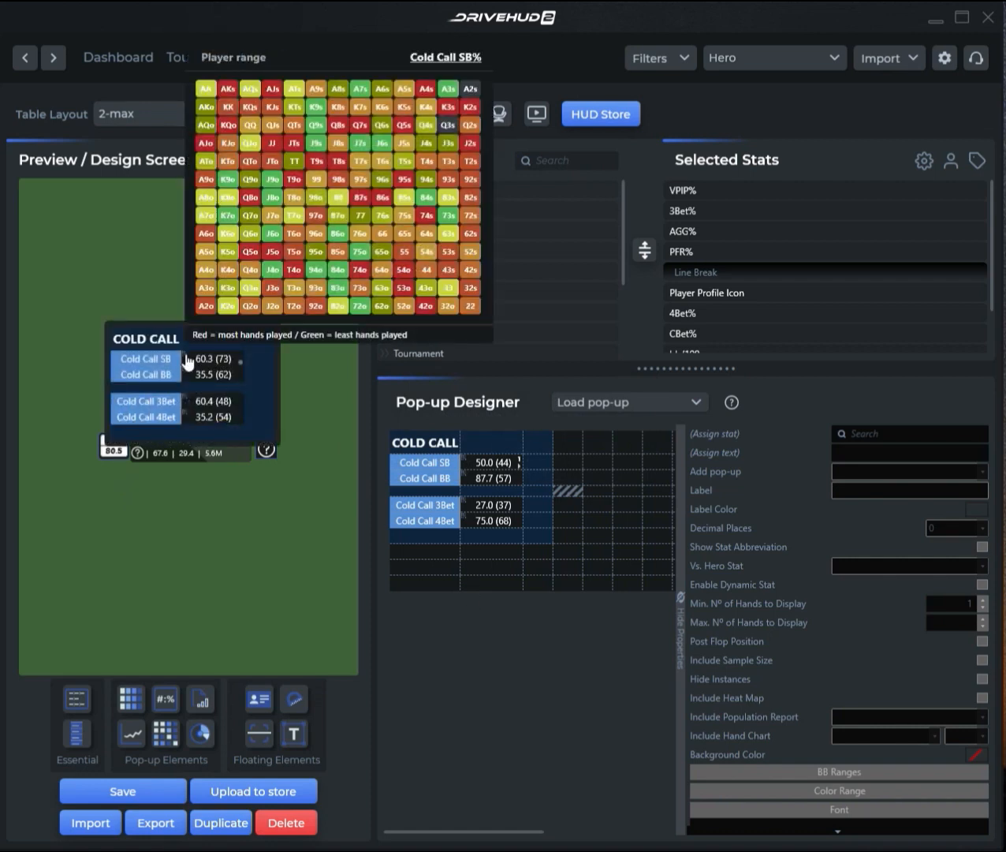
mouse_move(240, 366)
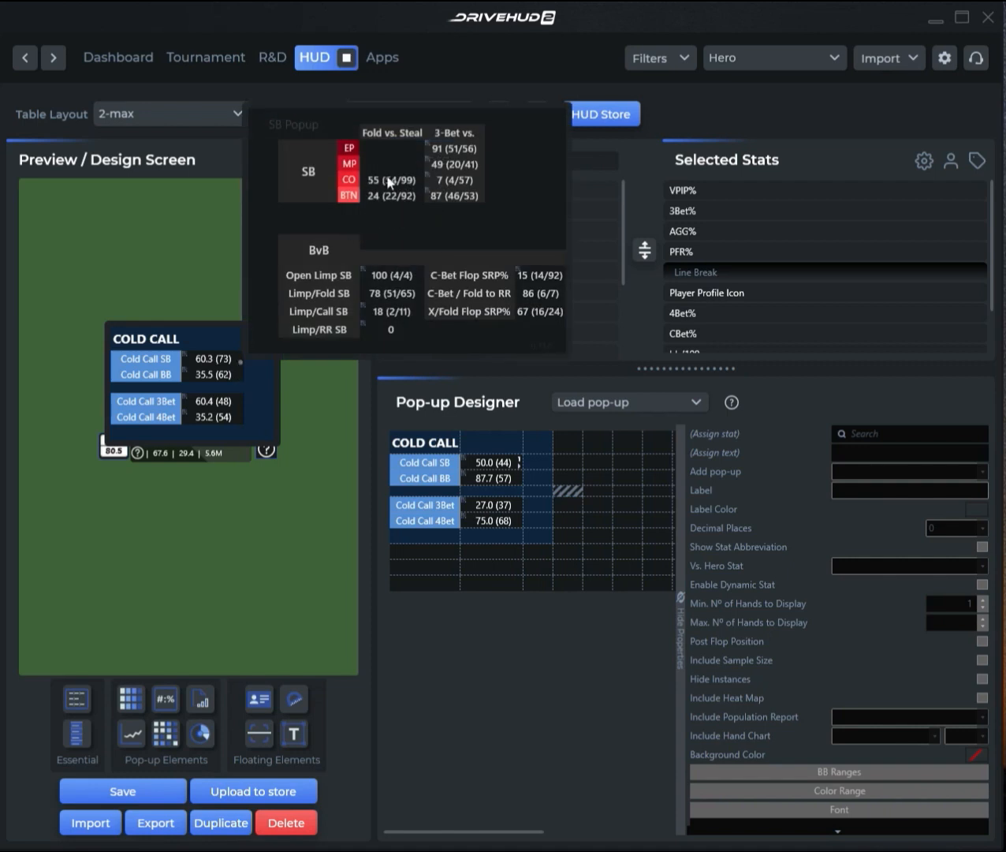
mouse_move(447, 203)
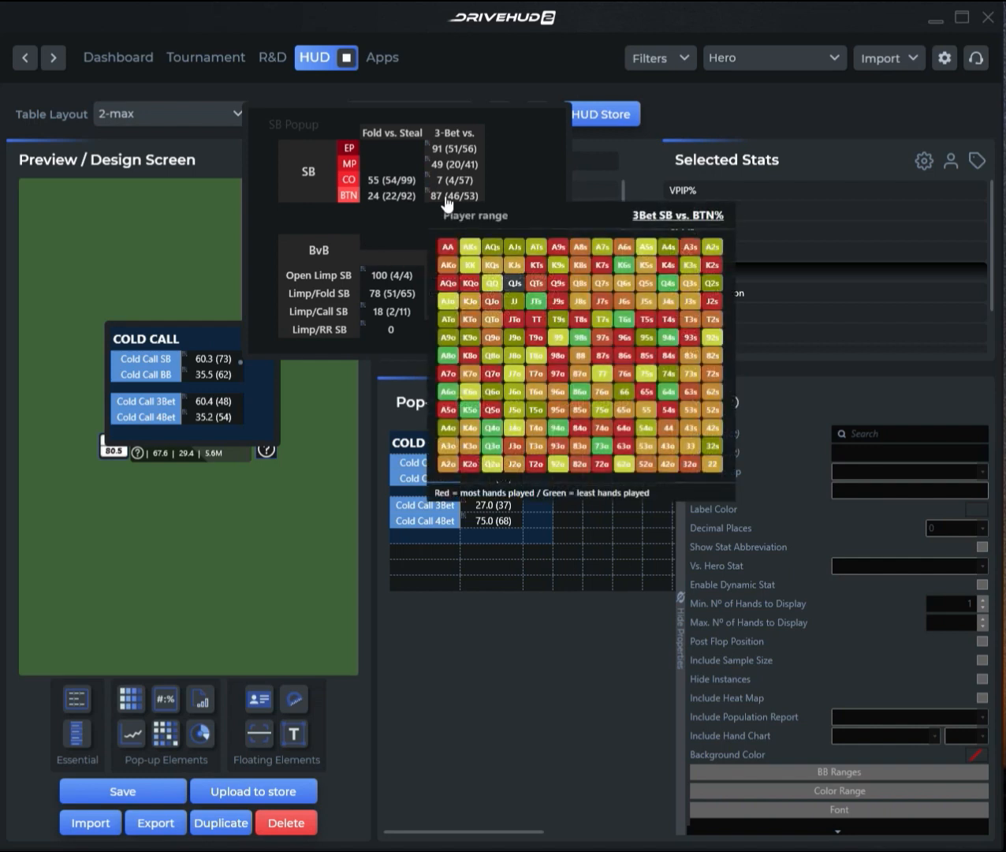